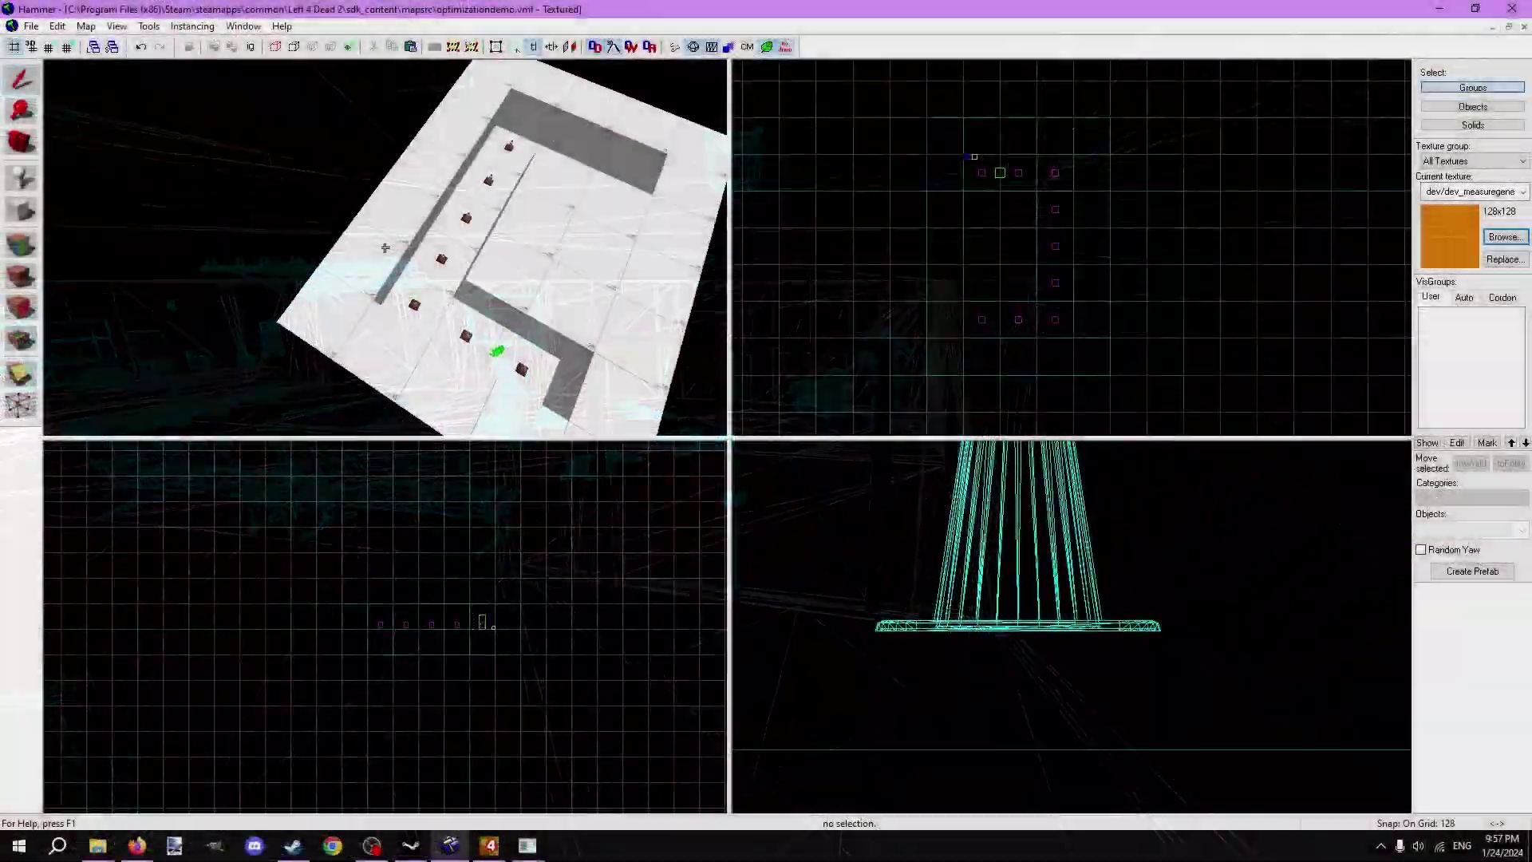
# Swing the 3D view around the cone corridor to look it over
pyautogui.press('Right')
pyautogui.press('Right')
pyautogui.press('Right')
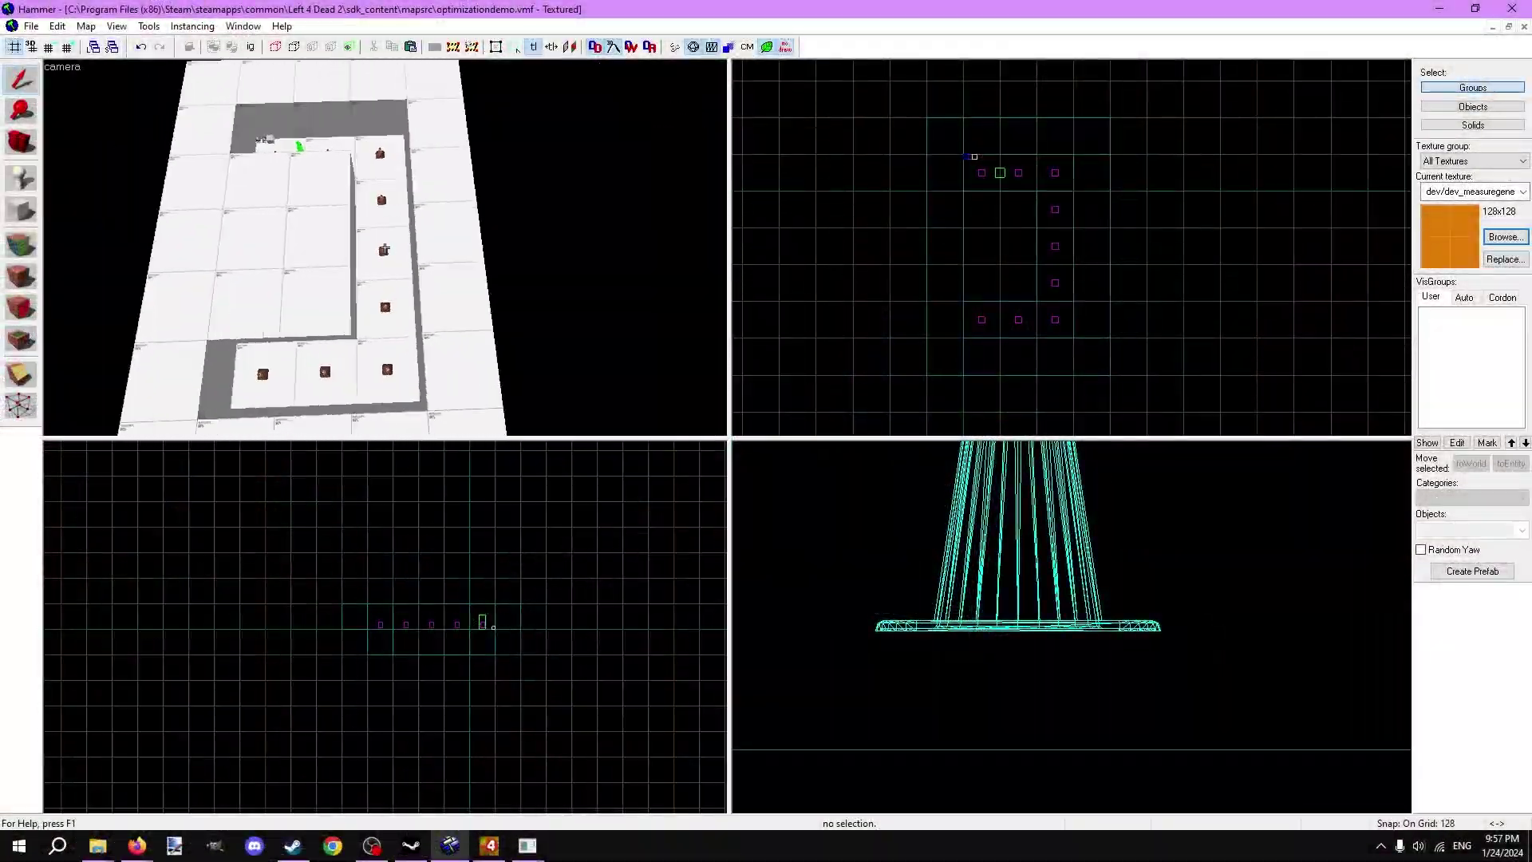
pyautogui.press('Right')
pyautogui.press('Right')
pyautogui.press('Right')
pyautogui.press('Right')
pyautogui.press('Right')
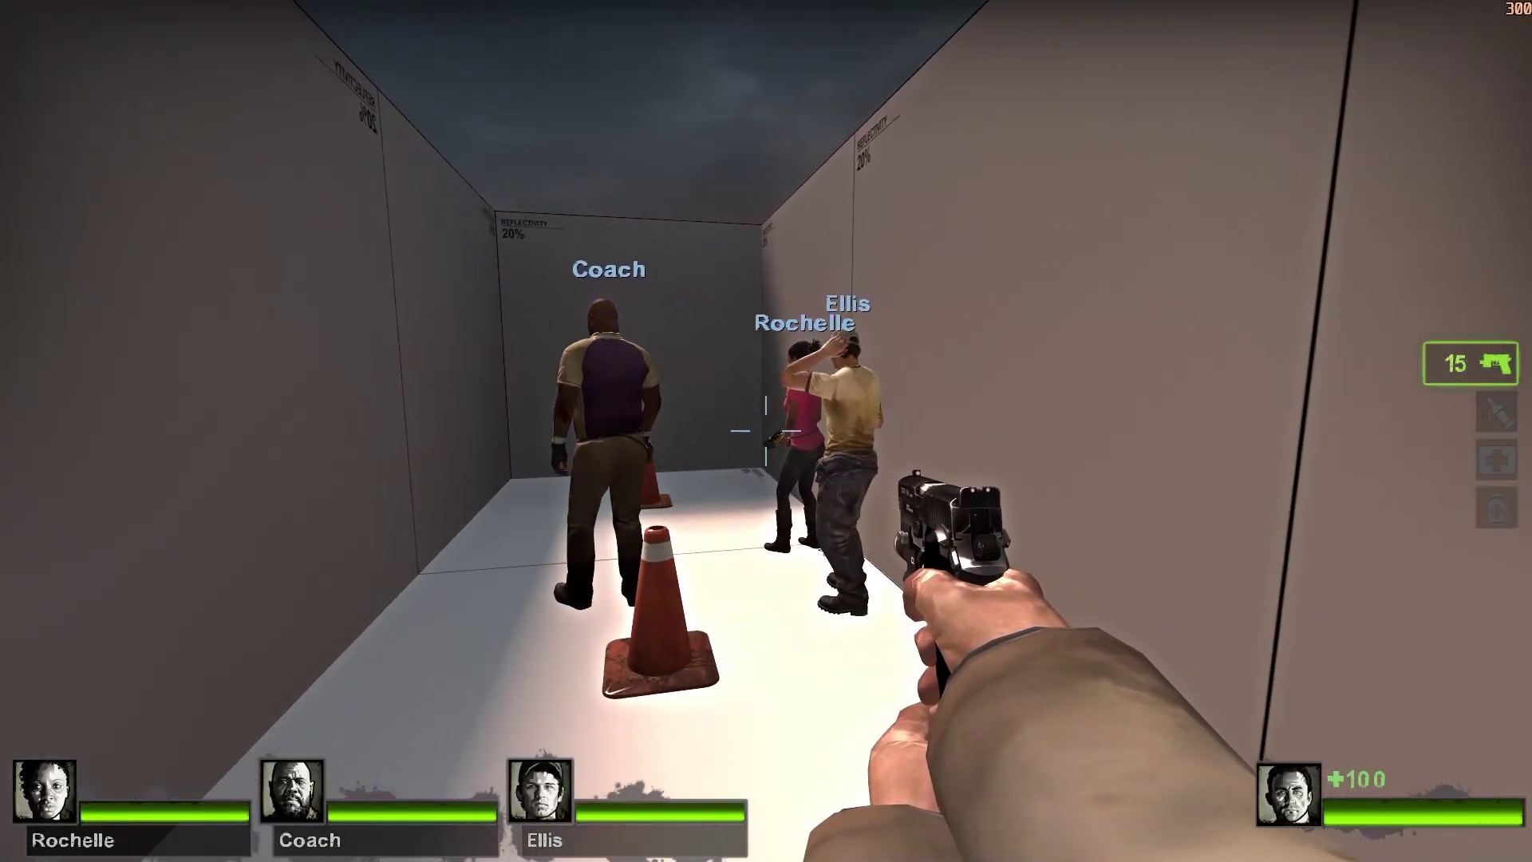
# Turn on mat_wireframe 1 and walk the cone corridor toward Coach in wireframe
pyautogui.press('w')
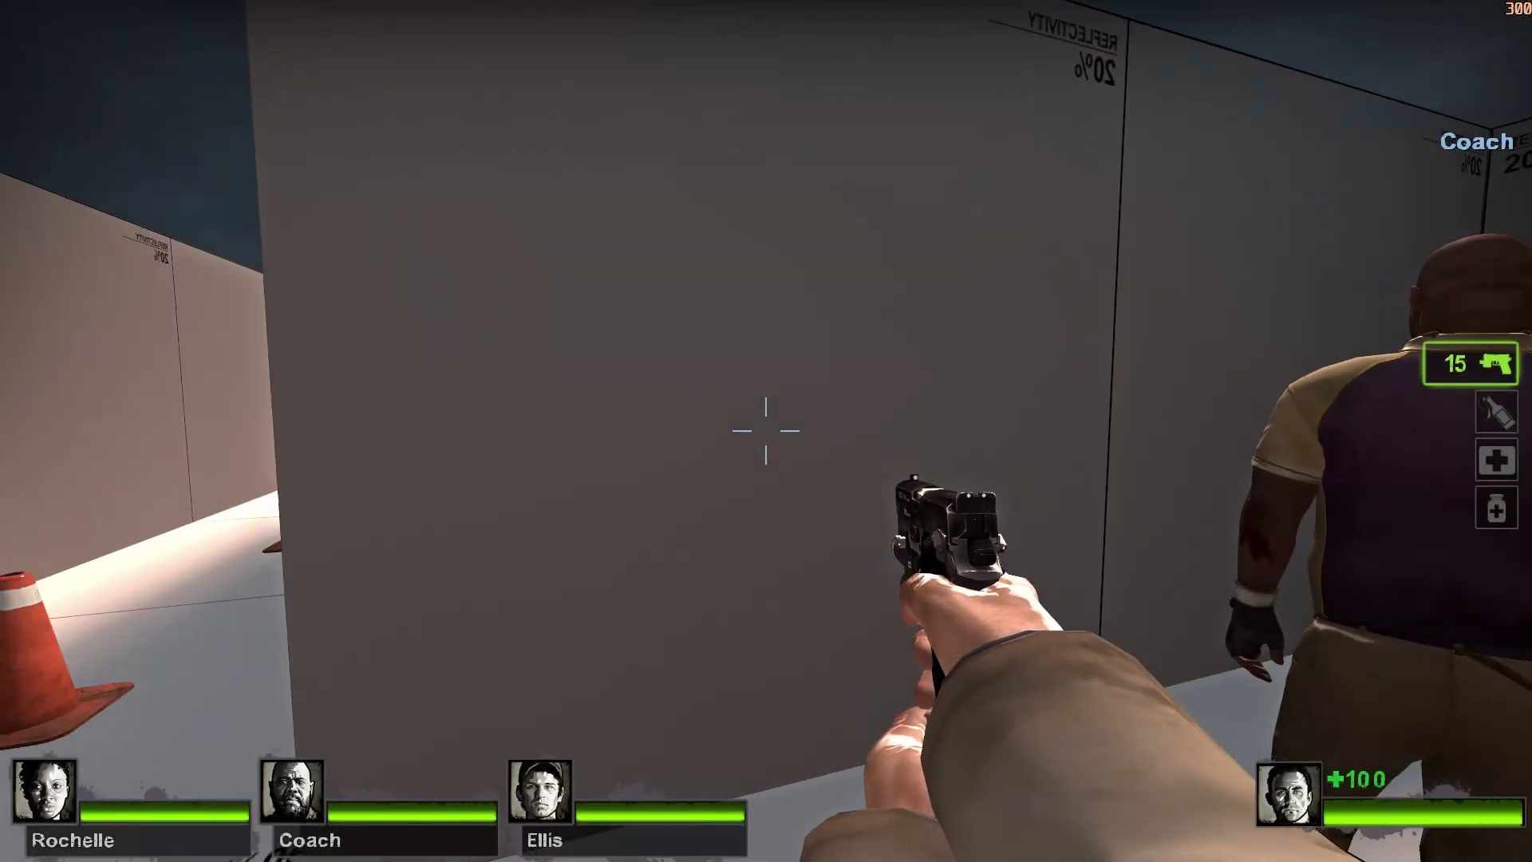
pyautogui.press('`')
pyautogui.write('mat_wireframe 1')
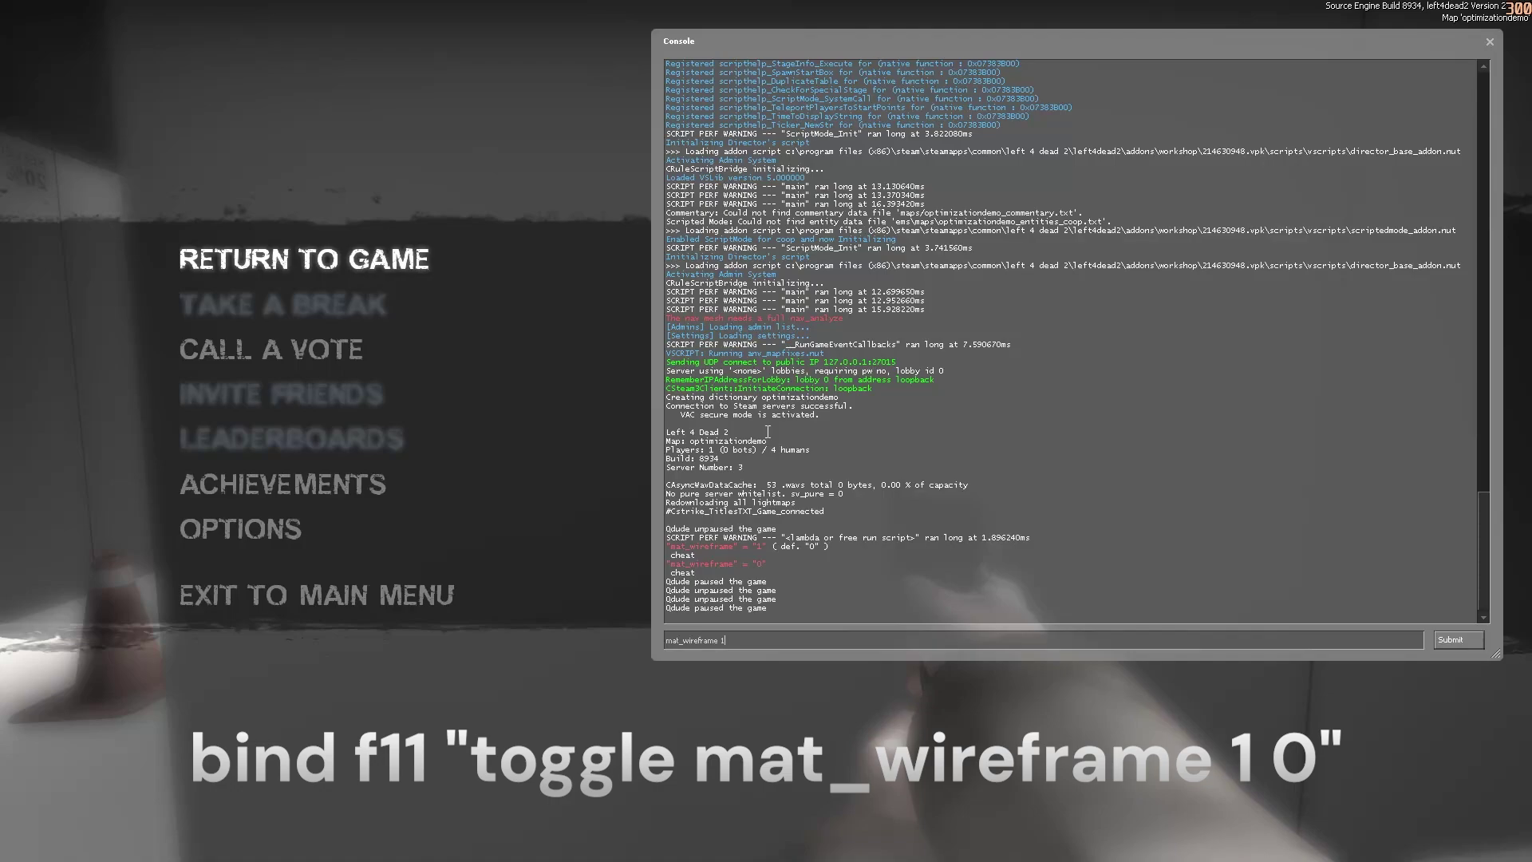
pyautogui.press('Return')
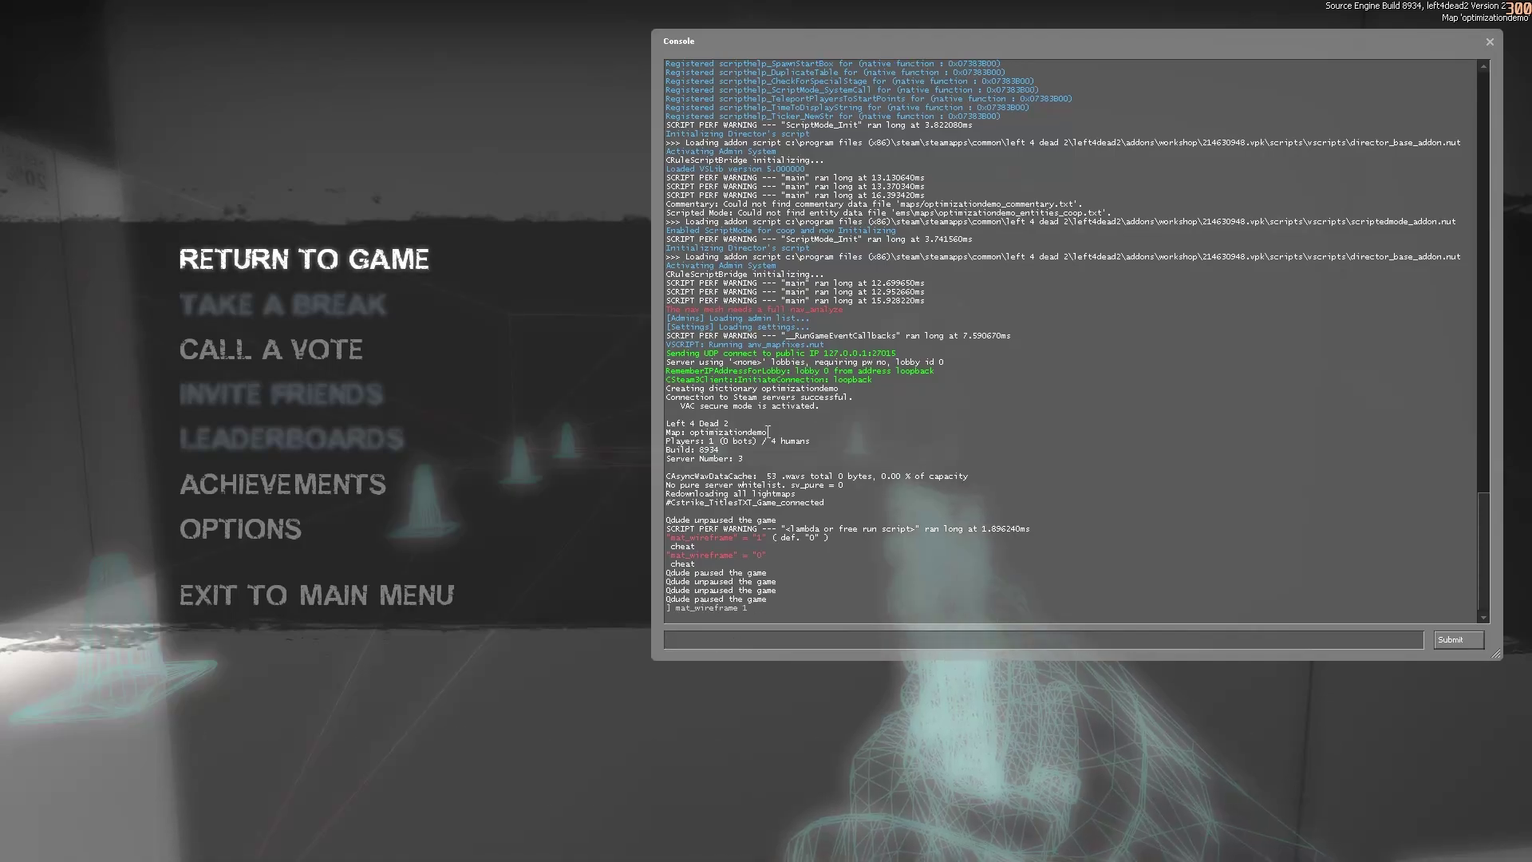
pyautogui.press('Escape')
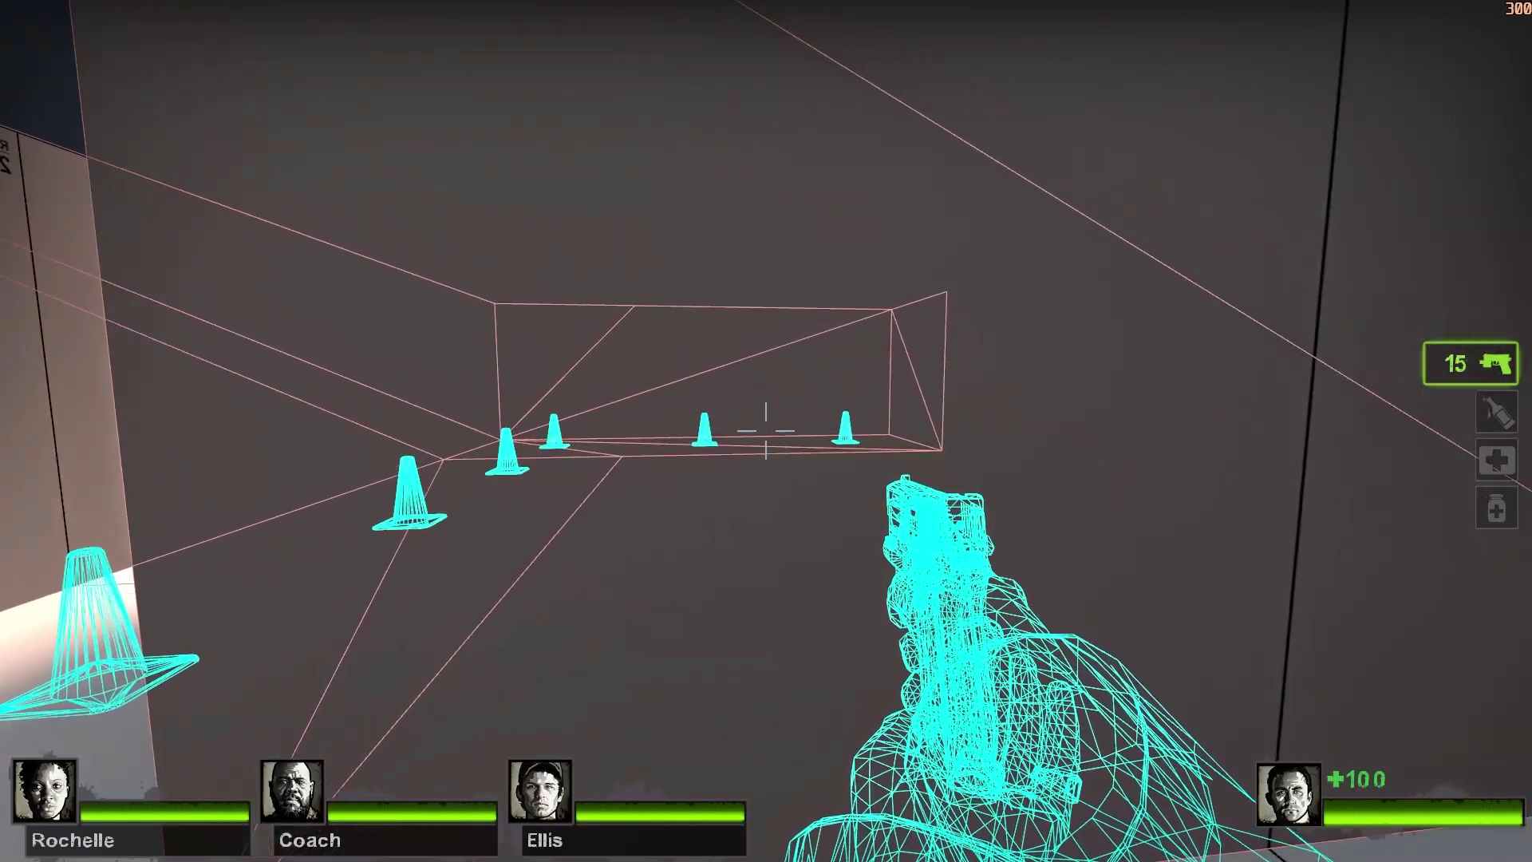
pyautogui.press('w')
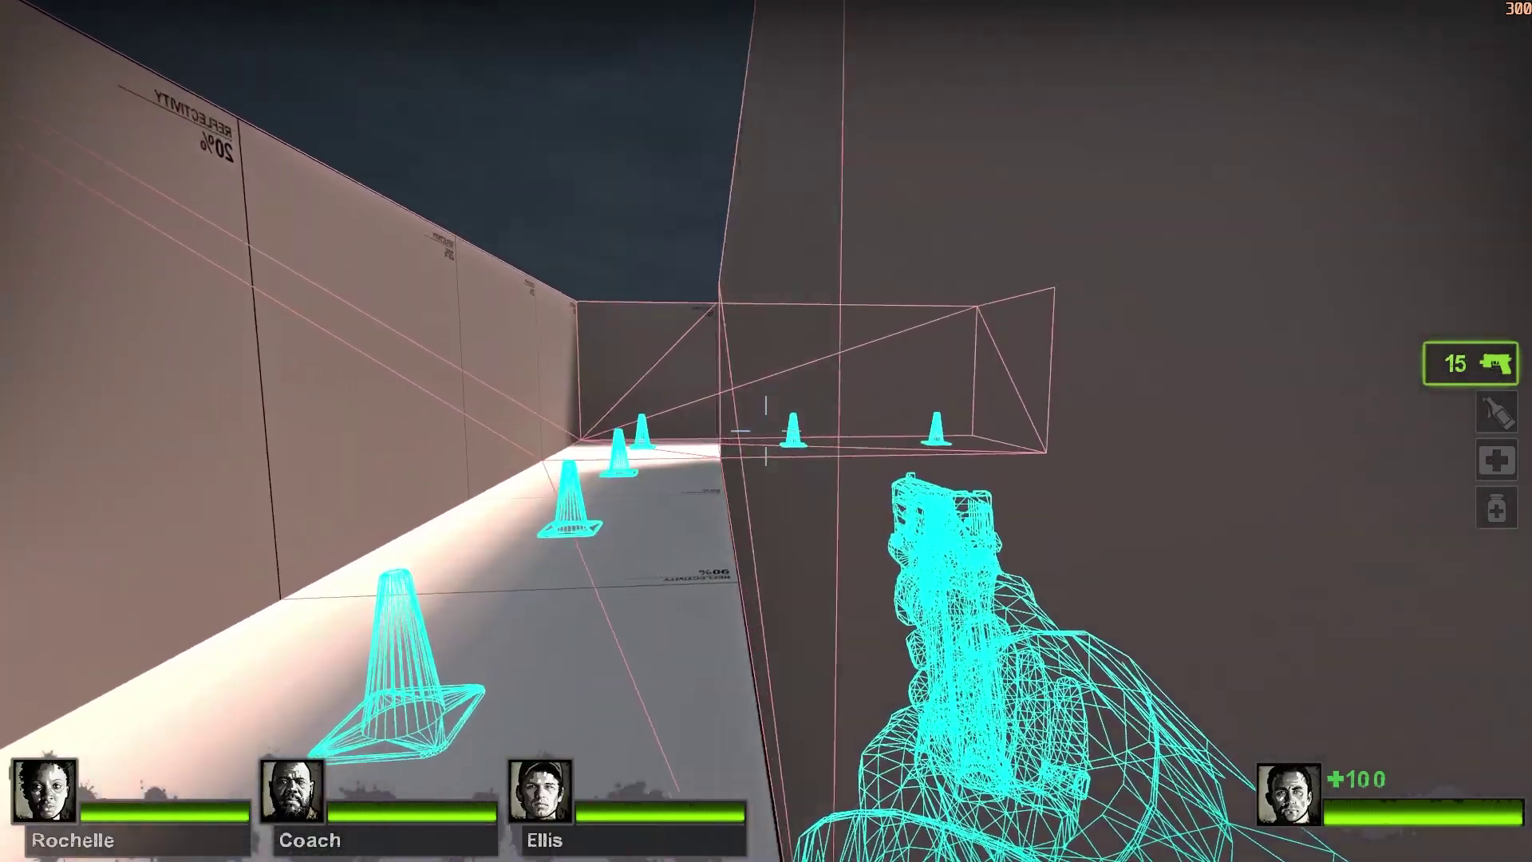
pyautogui.press('w')
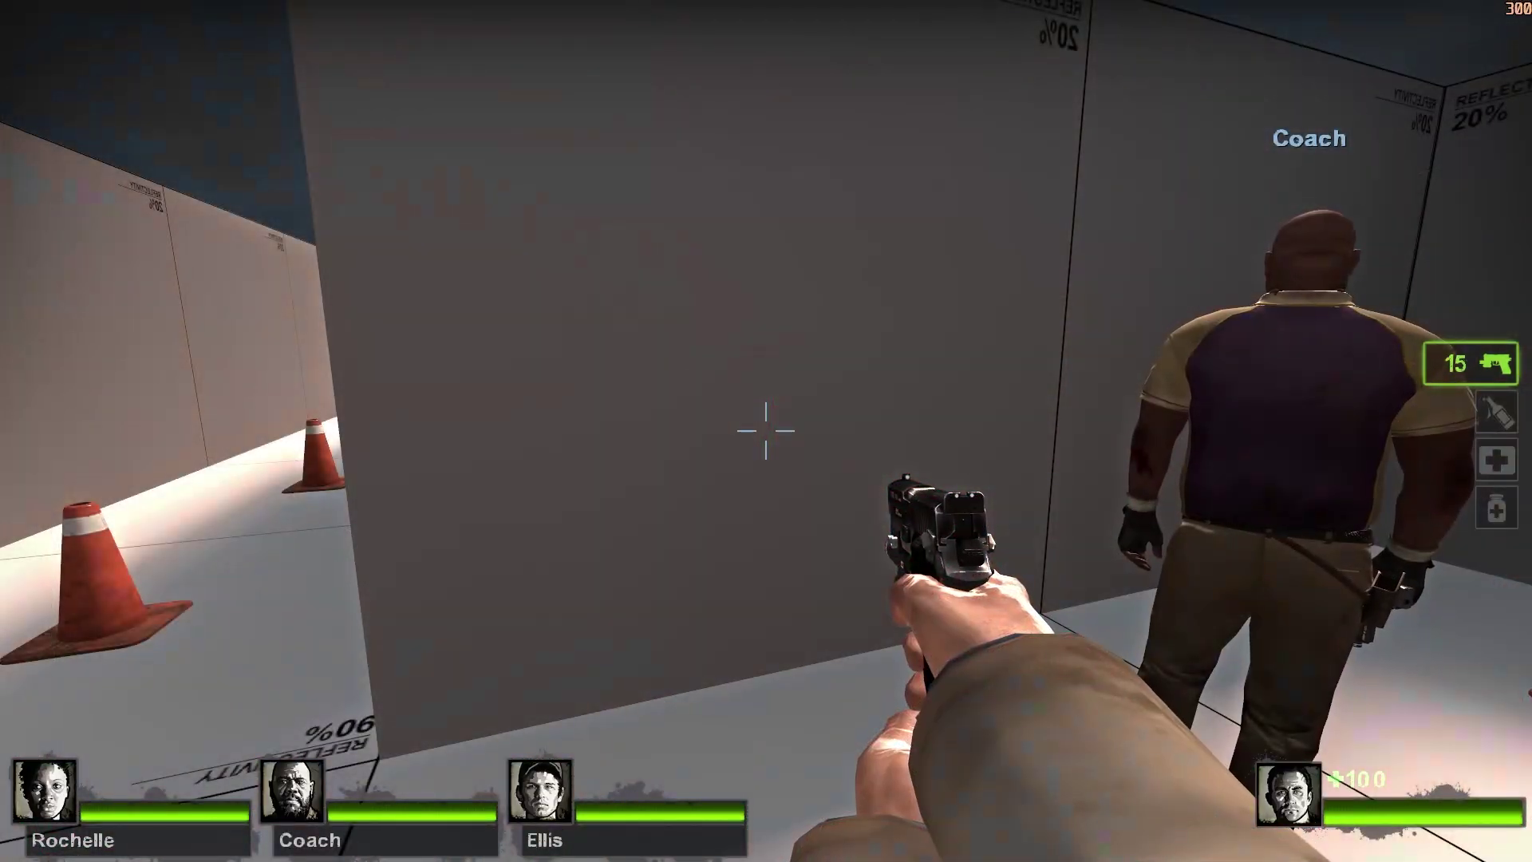
# Show visleaf outlines with mat_leafvis 1, then recall the command to toggle it again
pyautogui.press('`')
pyautogui.write('mat_leafvis 1')
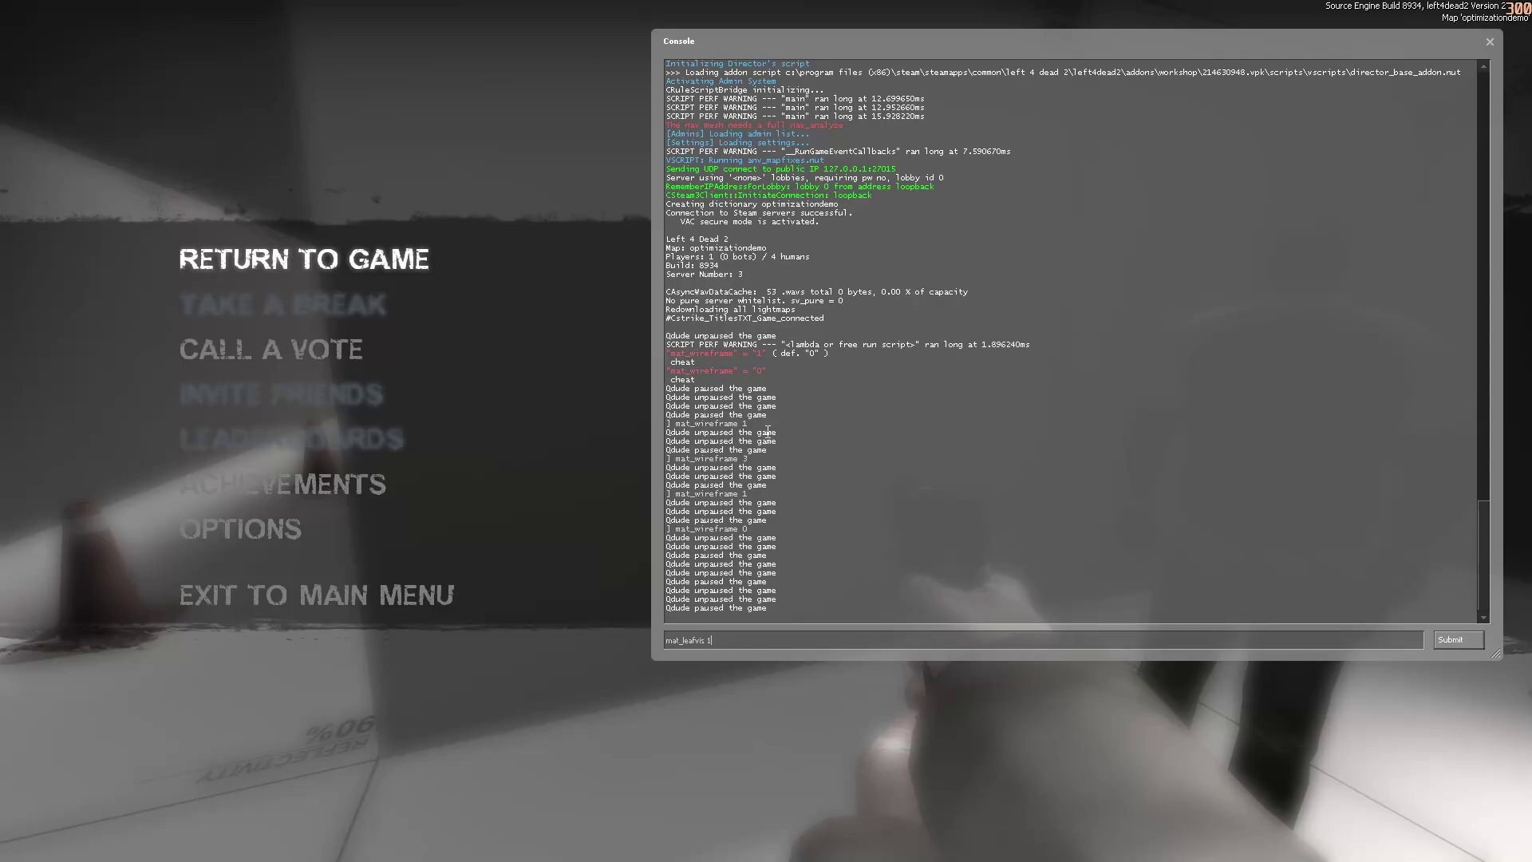
pyautogui.press('Return')
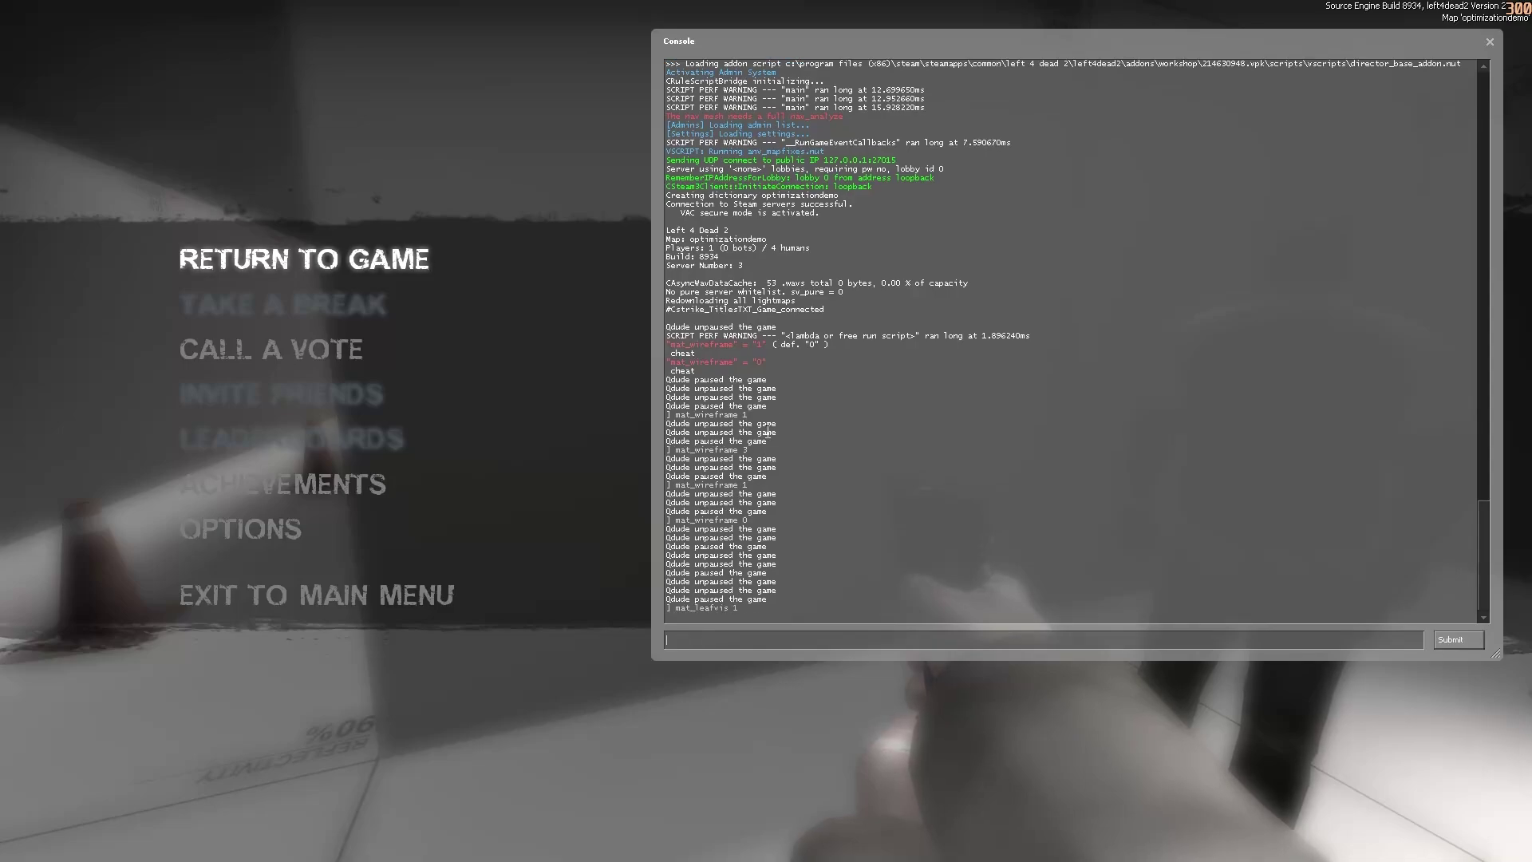
pyautogui.press('`')
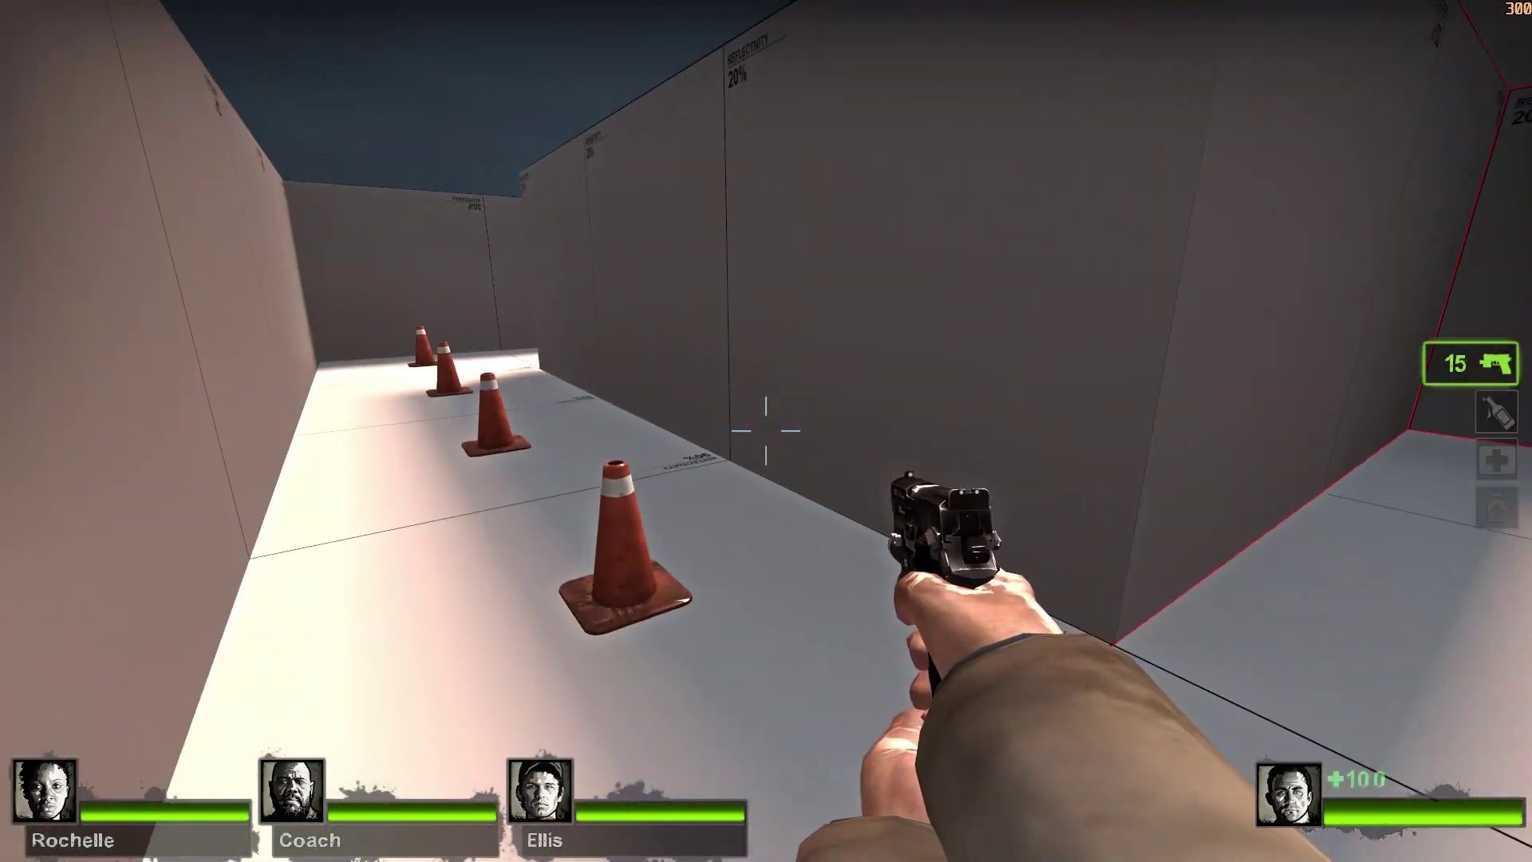
pyautogui.press('`')
pyautogui.press('Up')
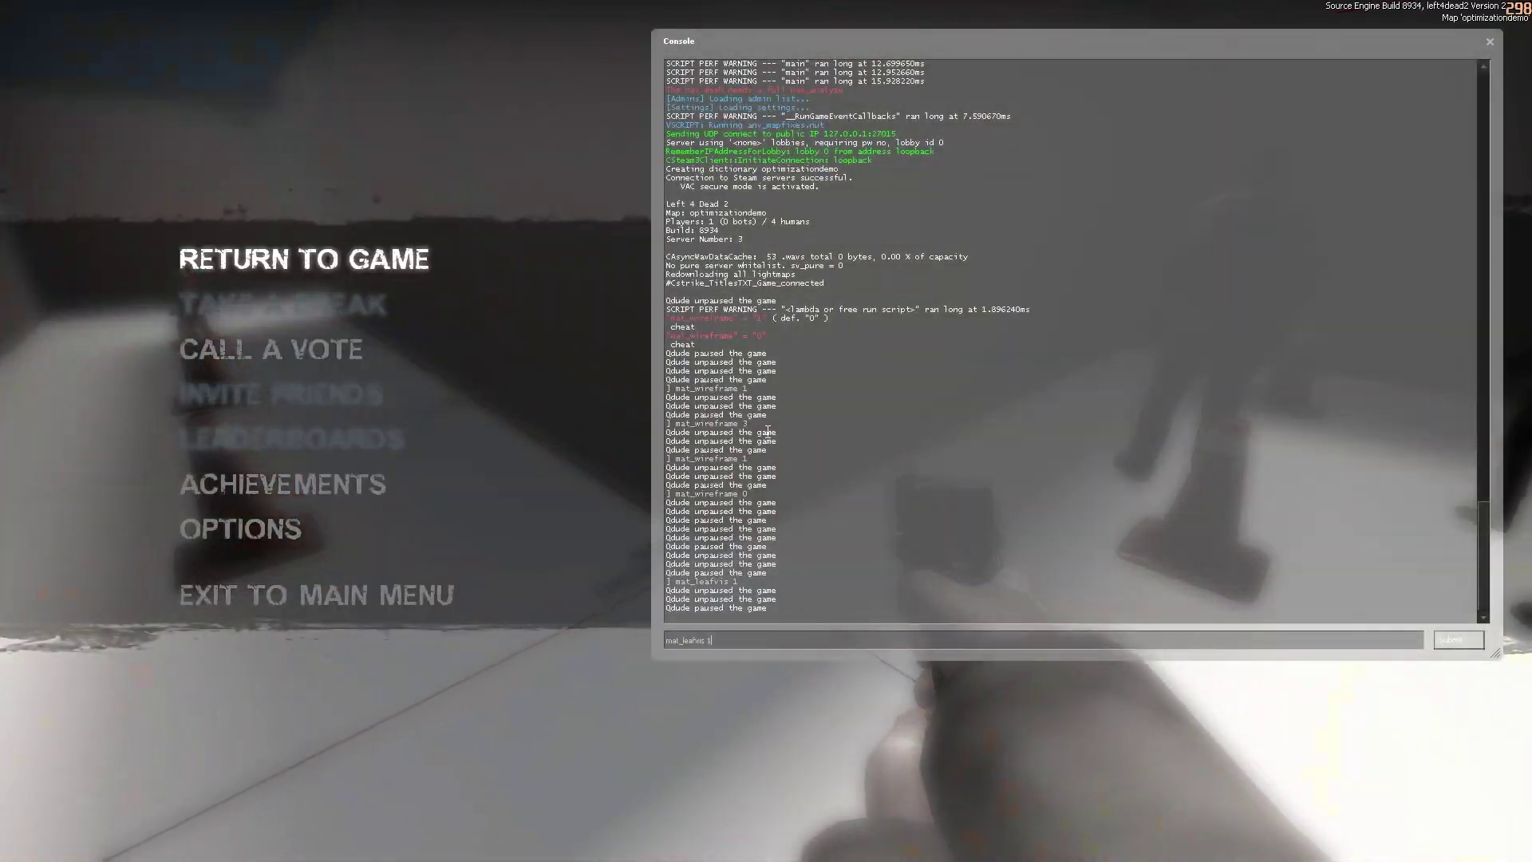
pyautogui.press('Escape')
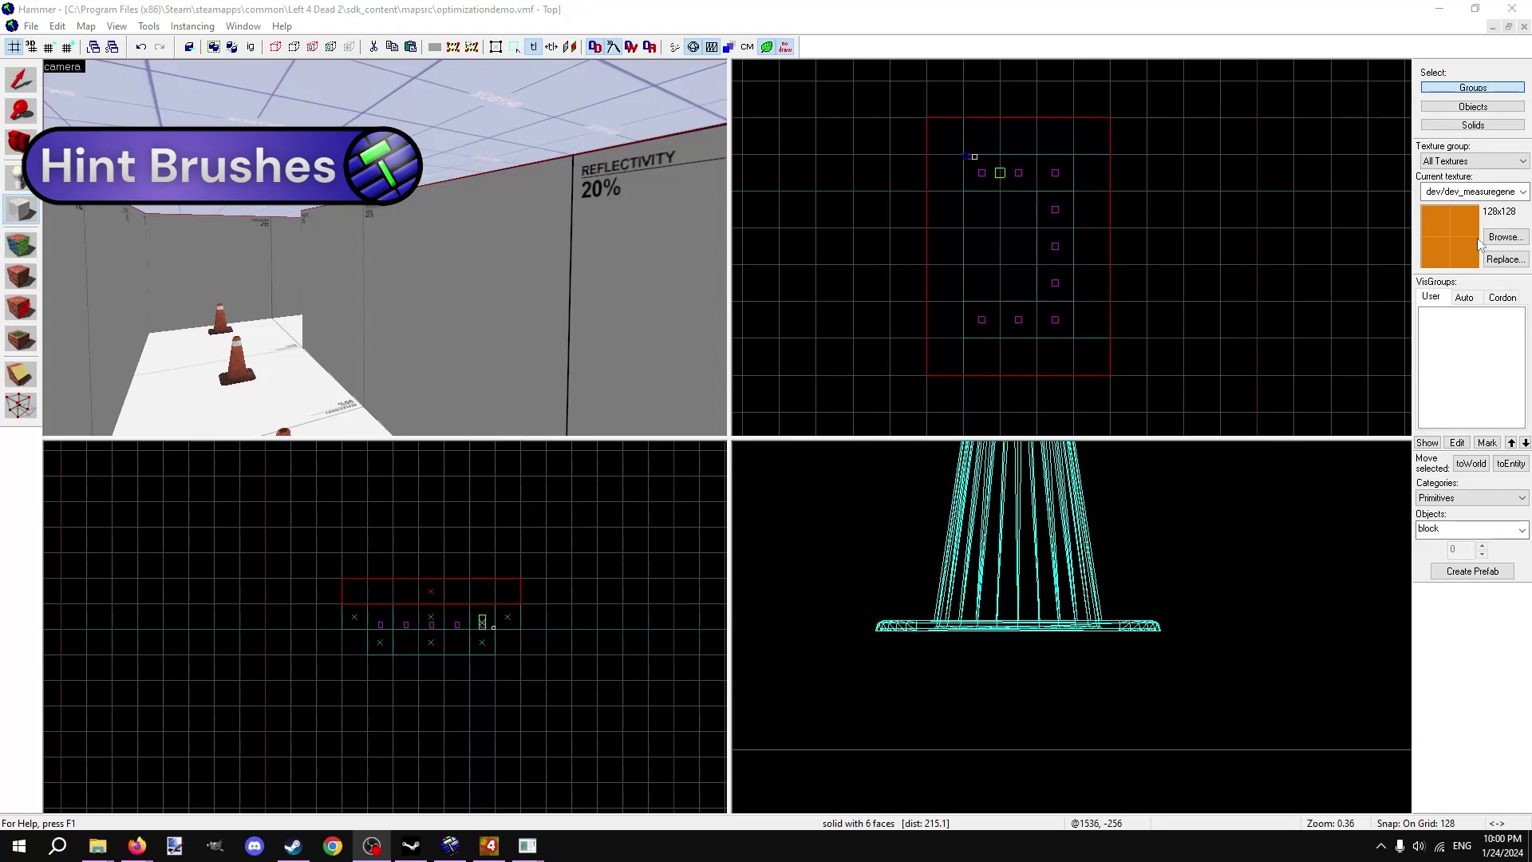
# Draw a 640x128 tools/toolsskip block along the corridor
pyautogui.click(1487, 236)
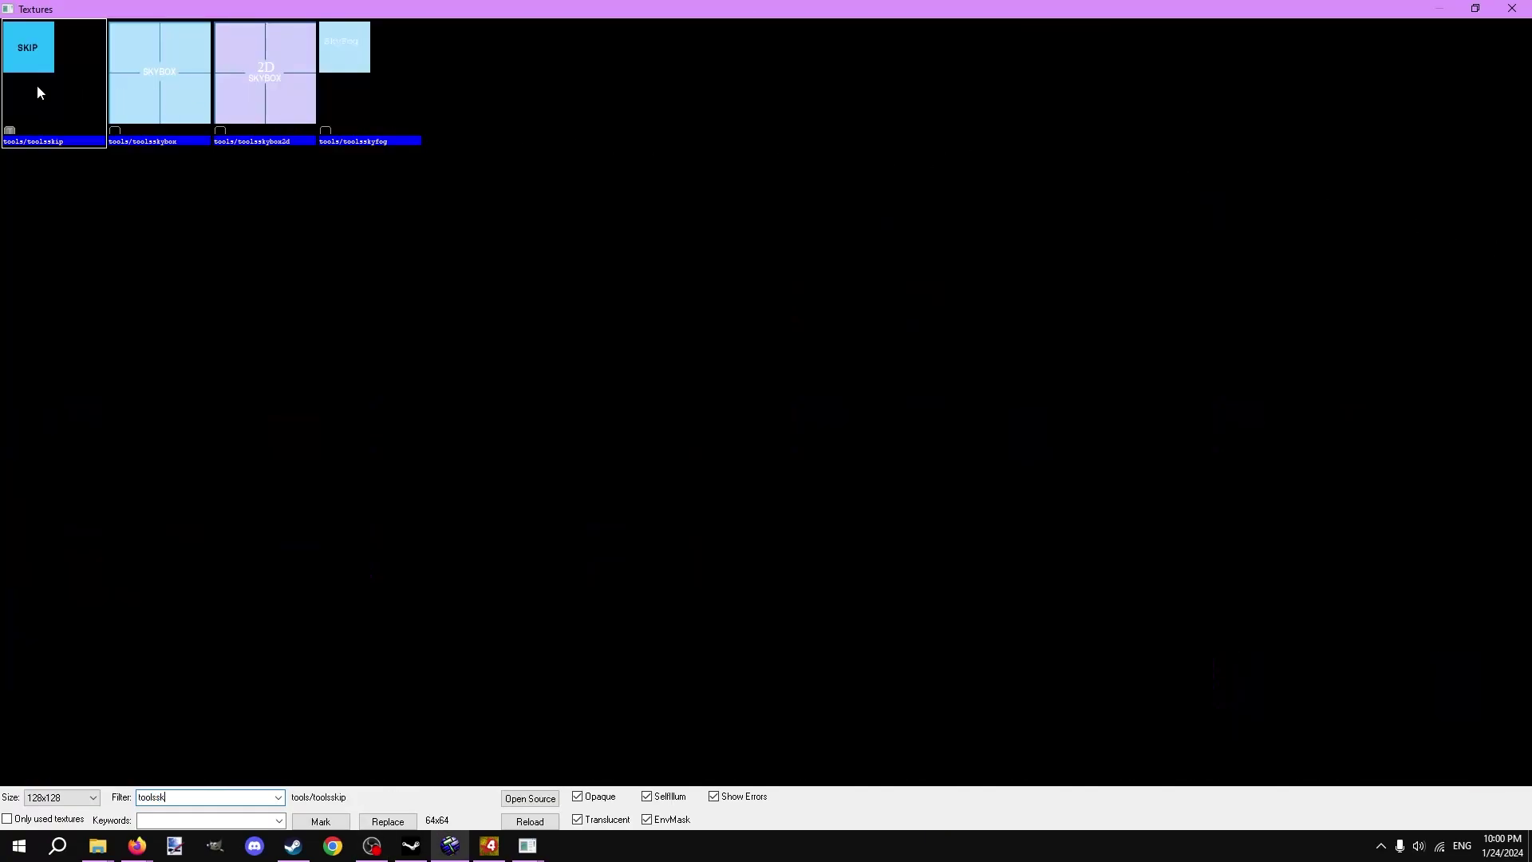
pyautogui.doubleClick(37, 93)
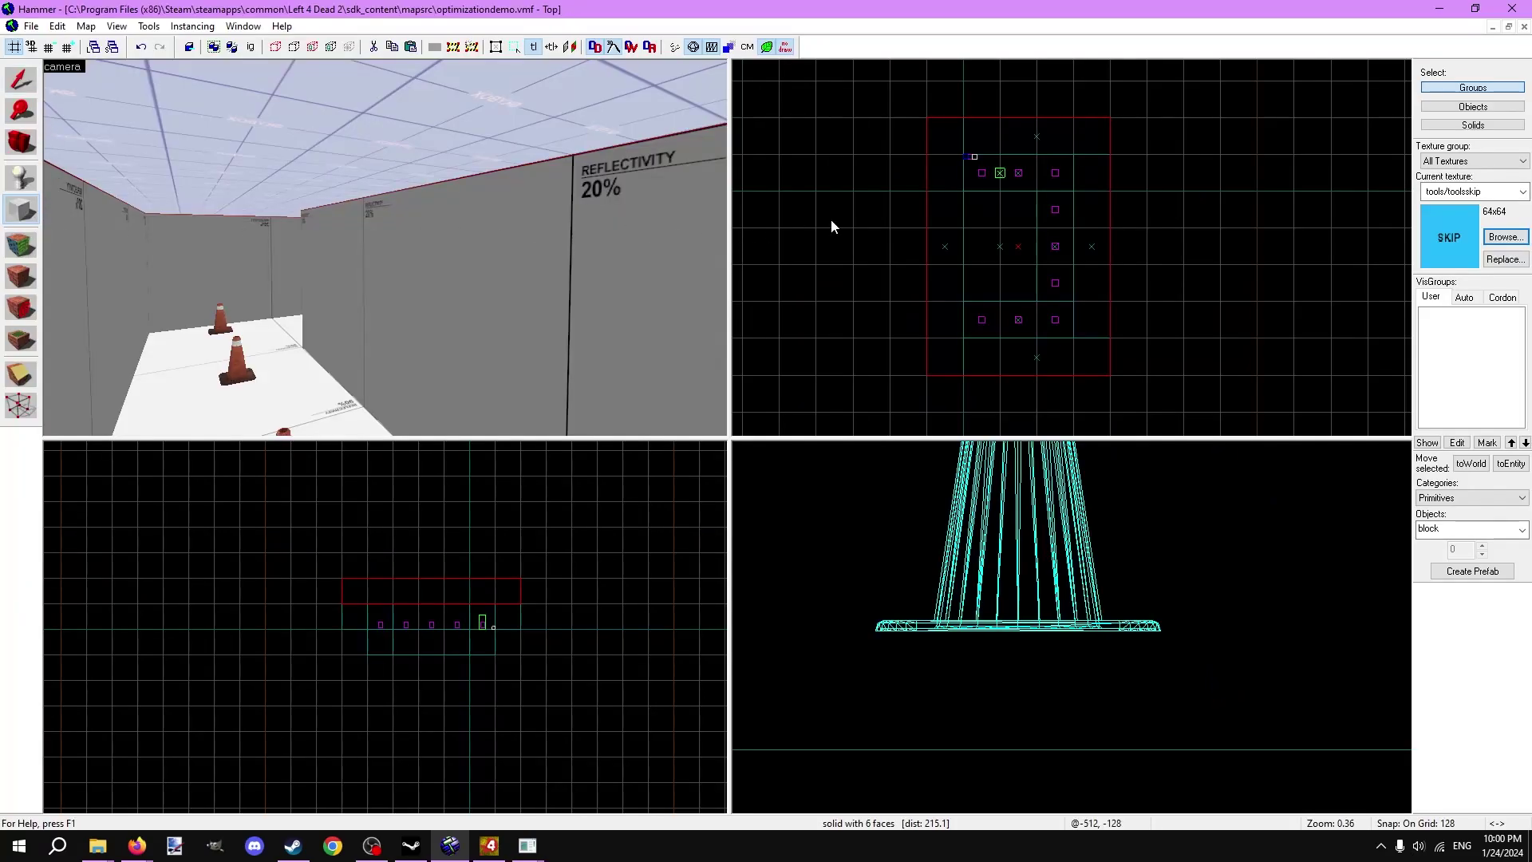
pyautogui.moveTo(1054, 178); pyautogui.dragTo(1063, 339)
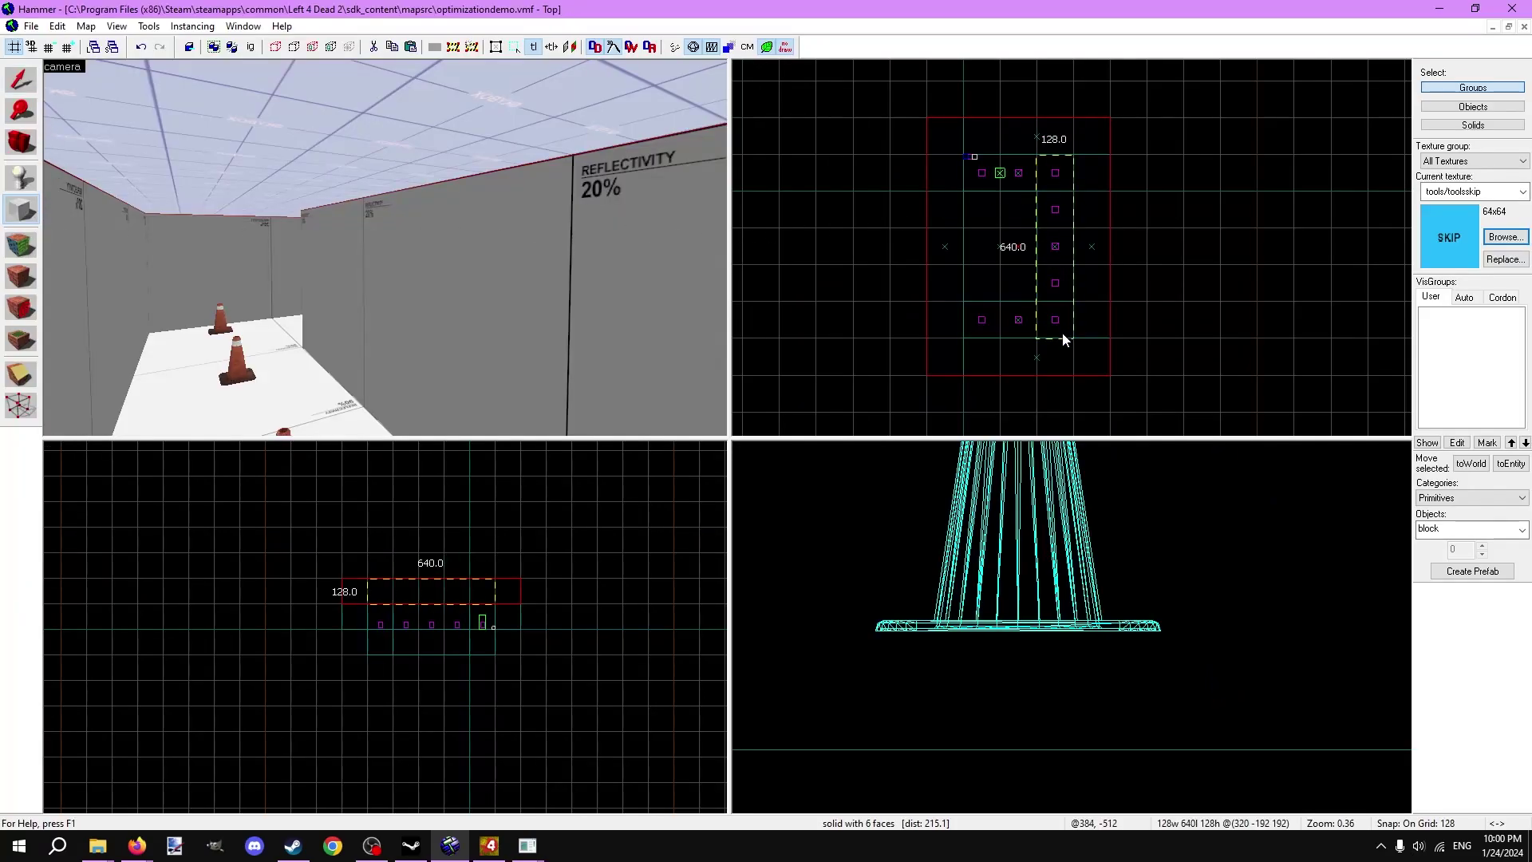
pyautogui.scroll(5, 396, 592)
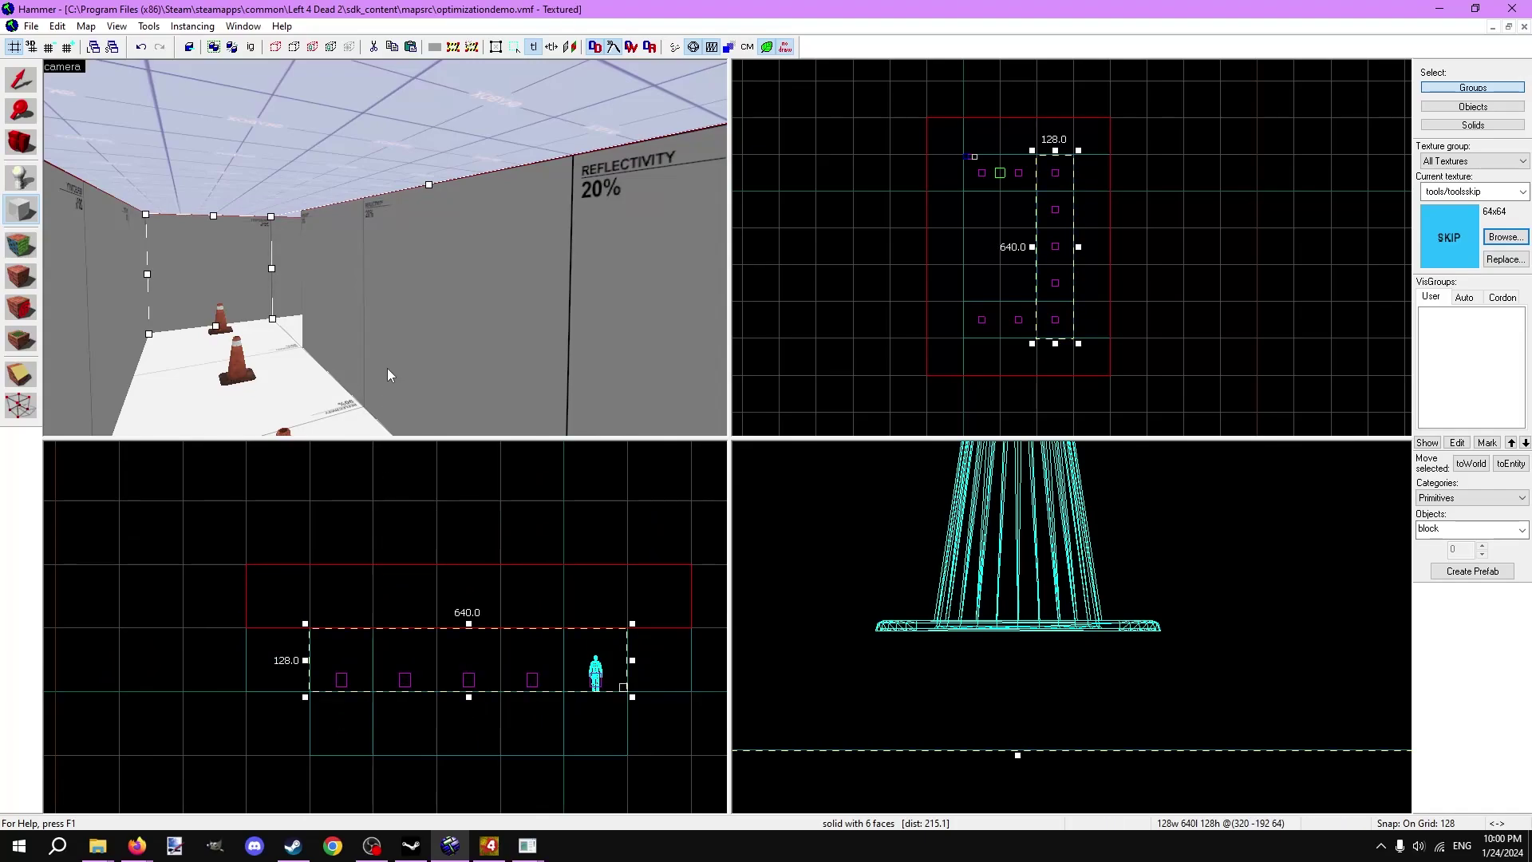
pyautogui.press('Return')
pyautogui.press('z')
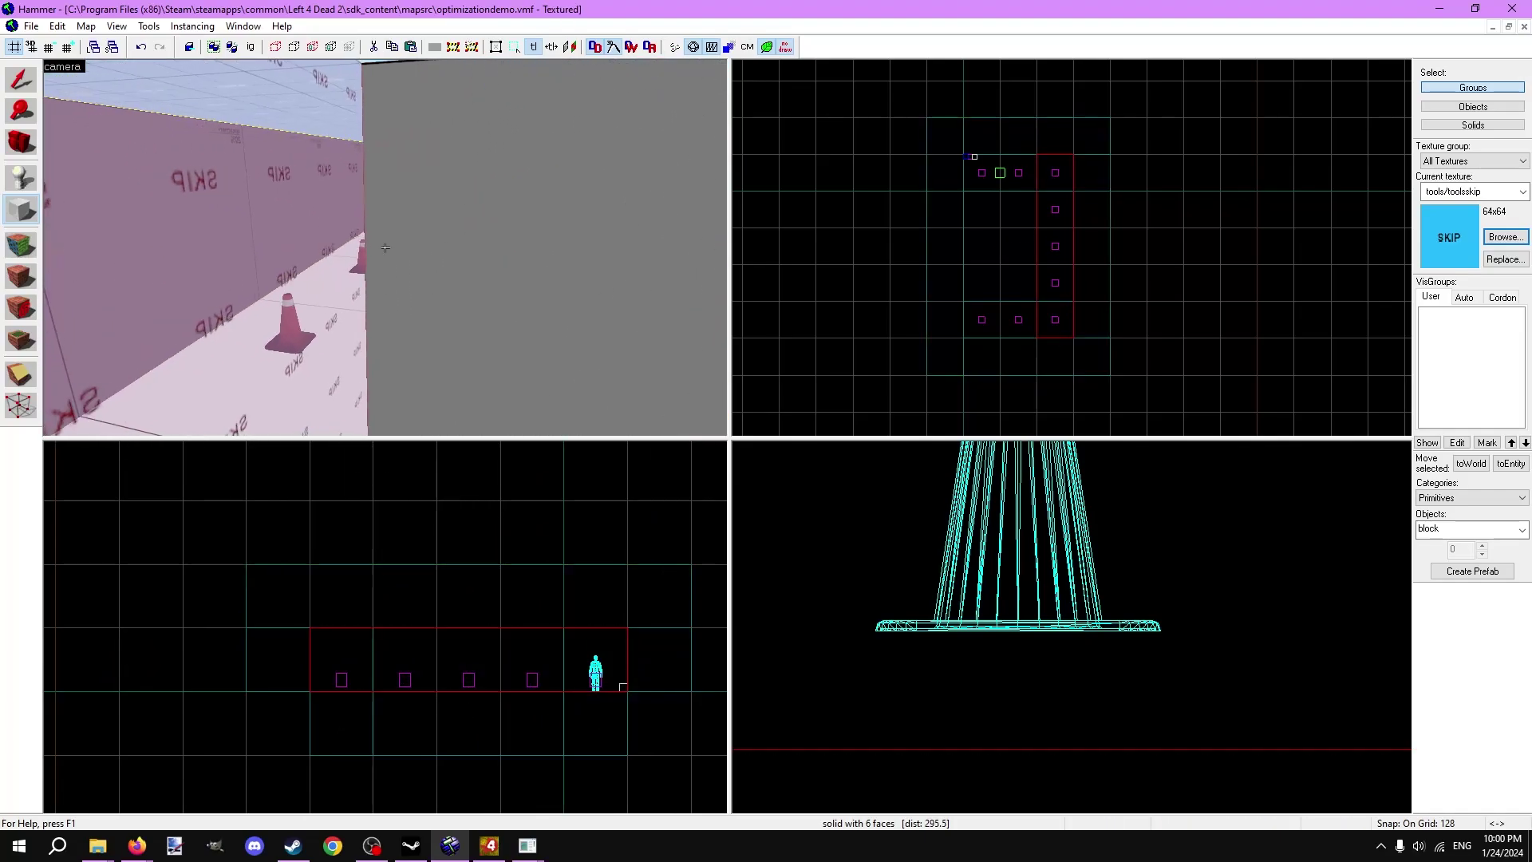
pyautogui.press('z')
# Retexture the skip block's faces with tools/toolshint
pyautogui.click(30, 246)
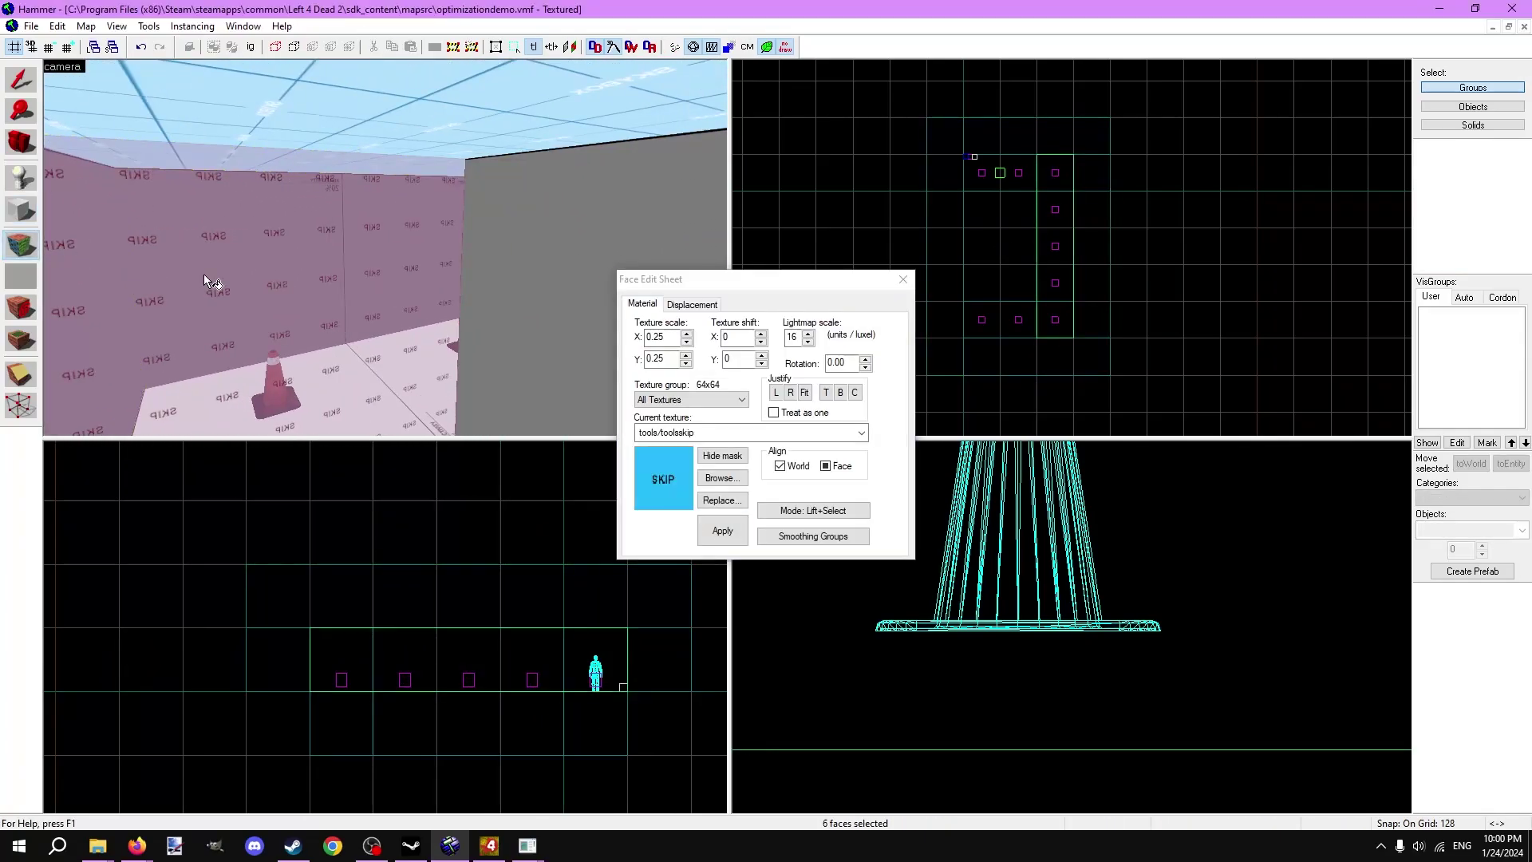
pyautogui.click(722, 479)
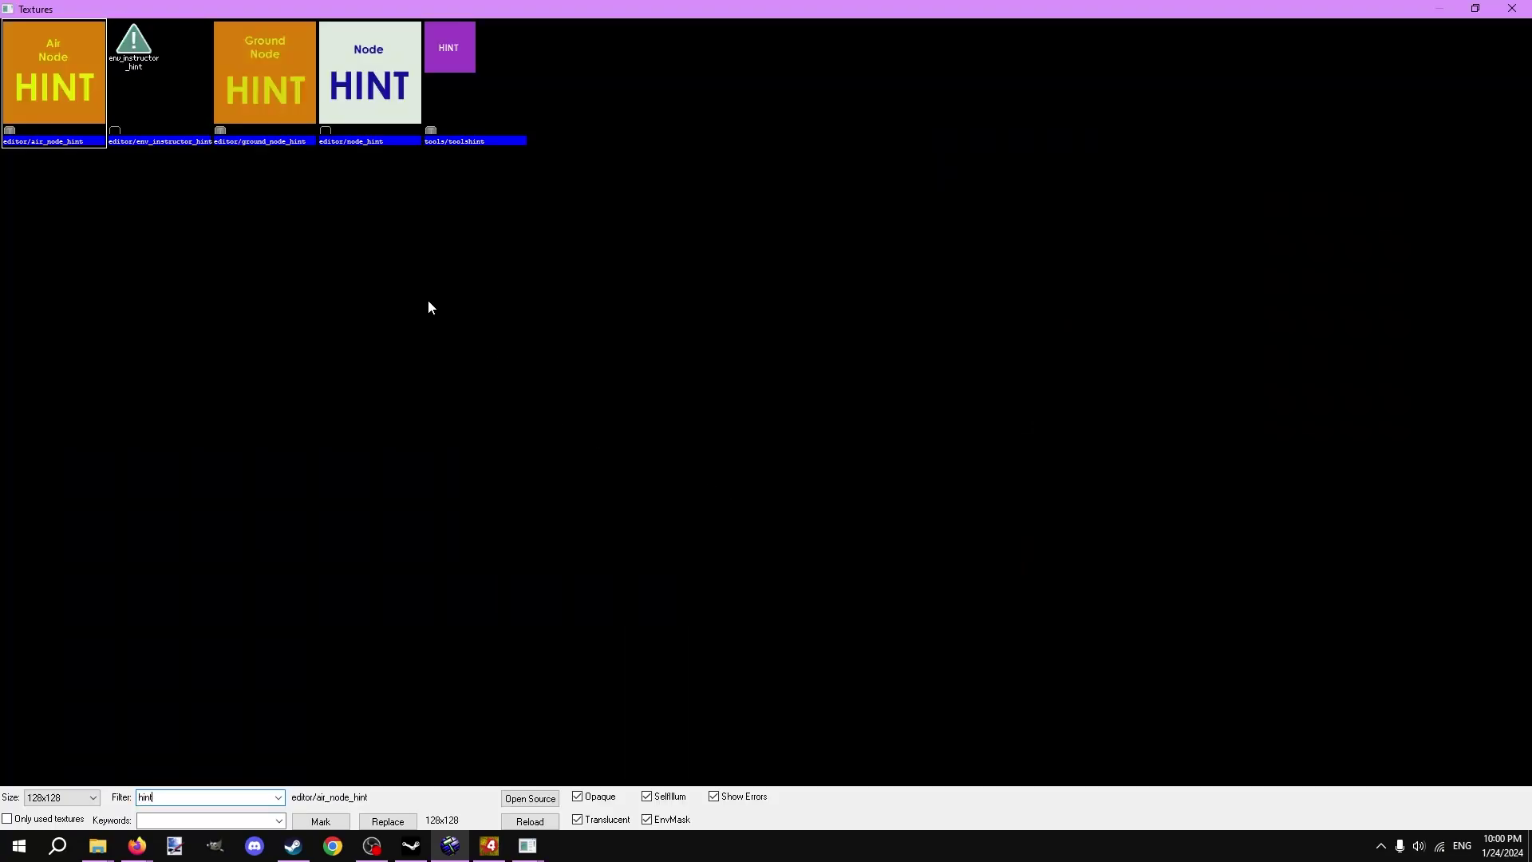
pyautogui.doubleClick(467, 107)
pyautogui.click(722, 530)
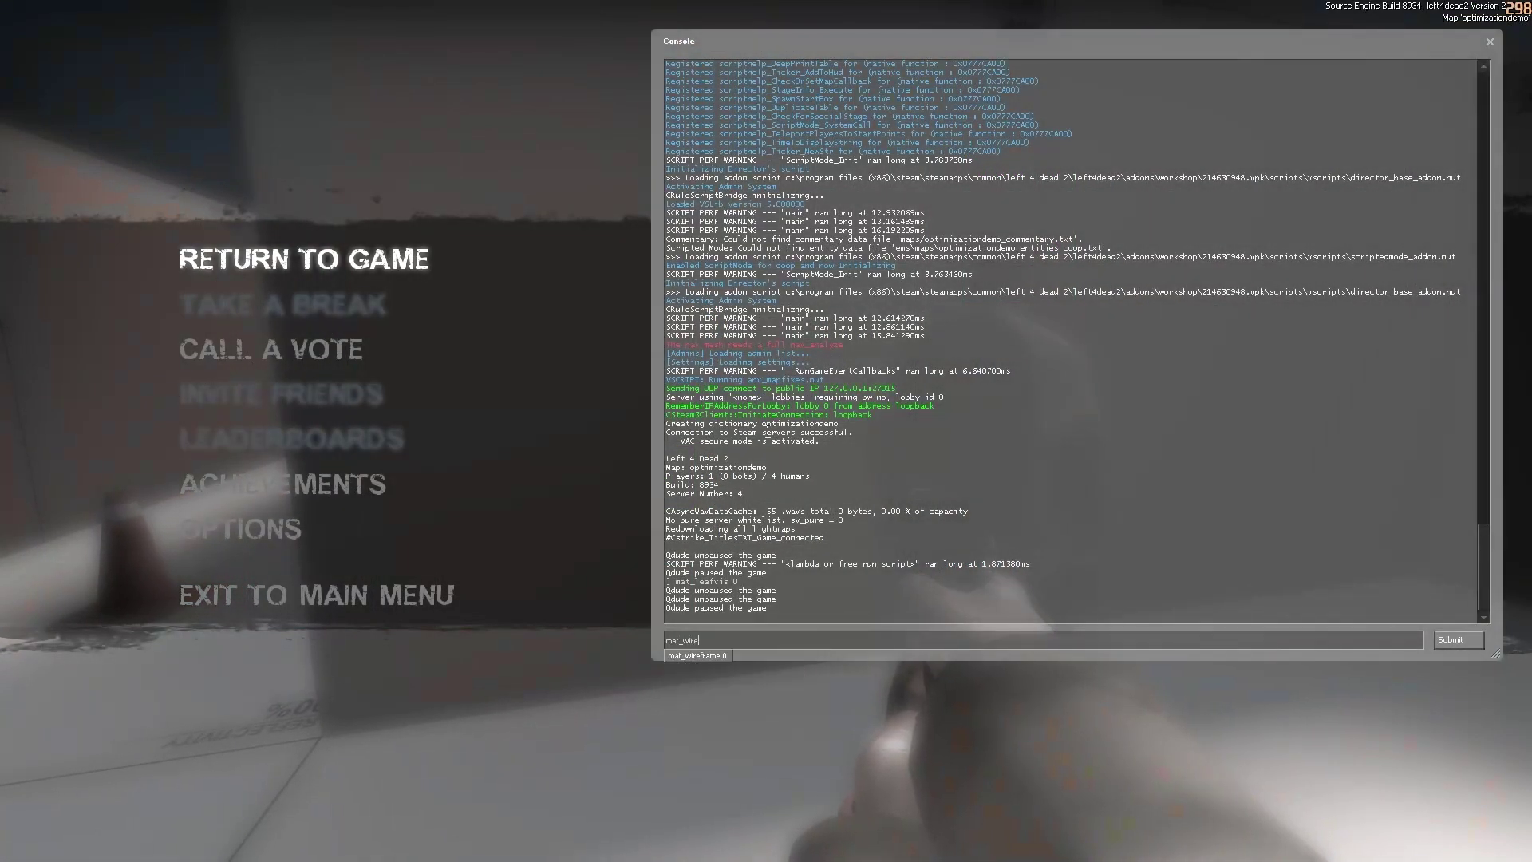
pyautogui.write('1')
# Run mat_wireframe 1 in game to view the new hint split
pyautogui.press('Return')
pyautogui.press('Escape')
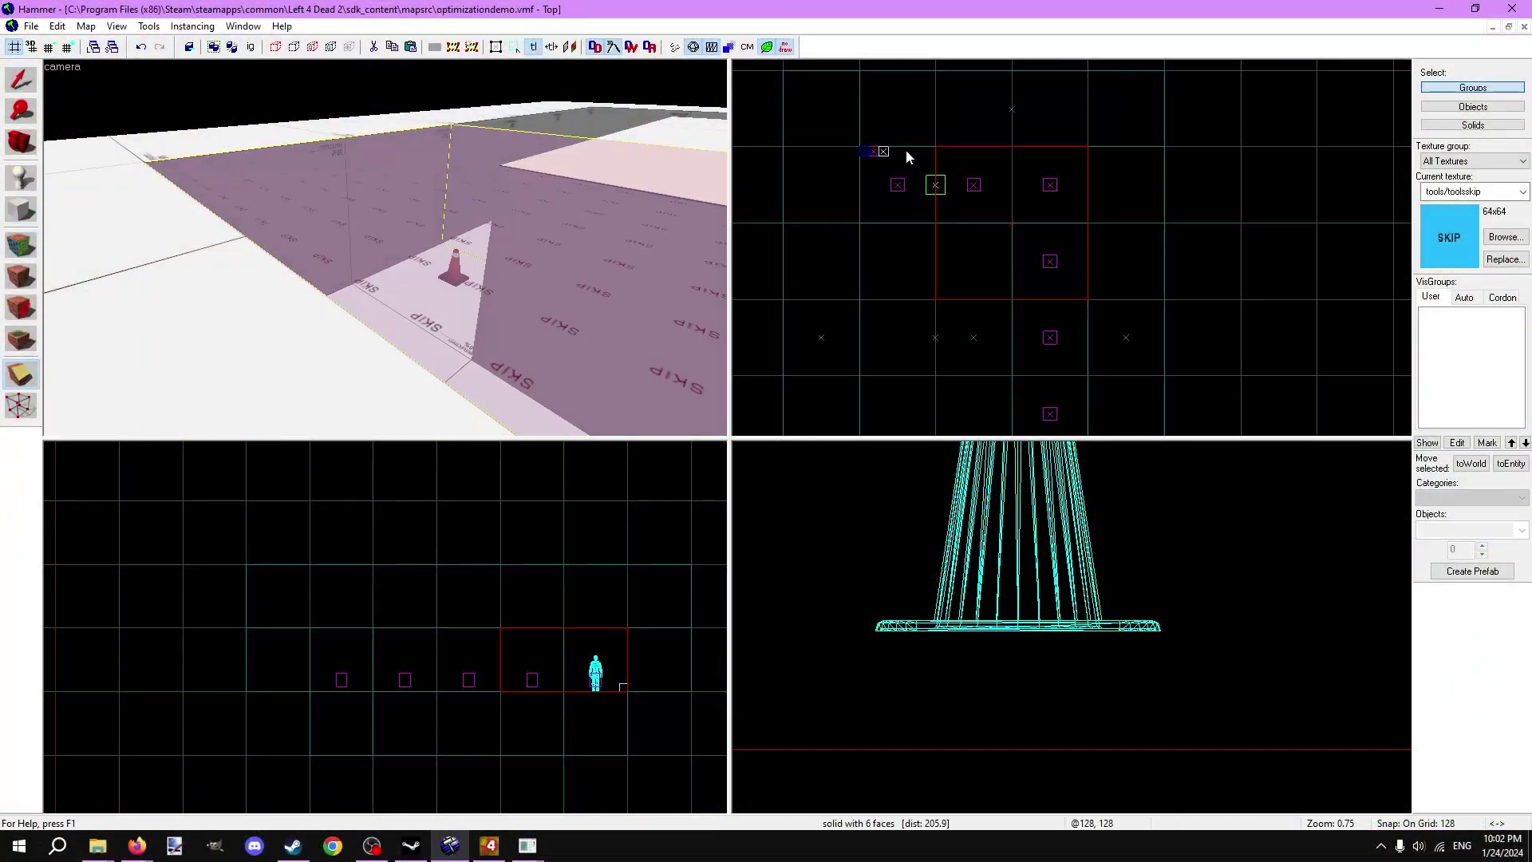
# Apply tools/toolshint to the block's faces, then outline a 256x256 block over the corridor
pyautogui.hotkey('shift', 'a')
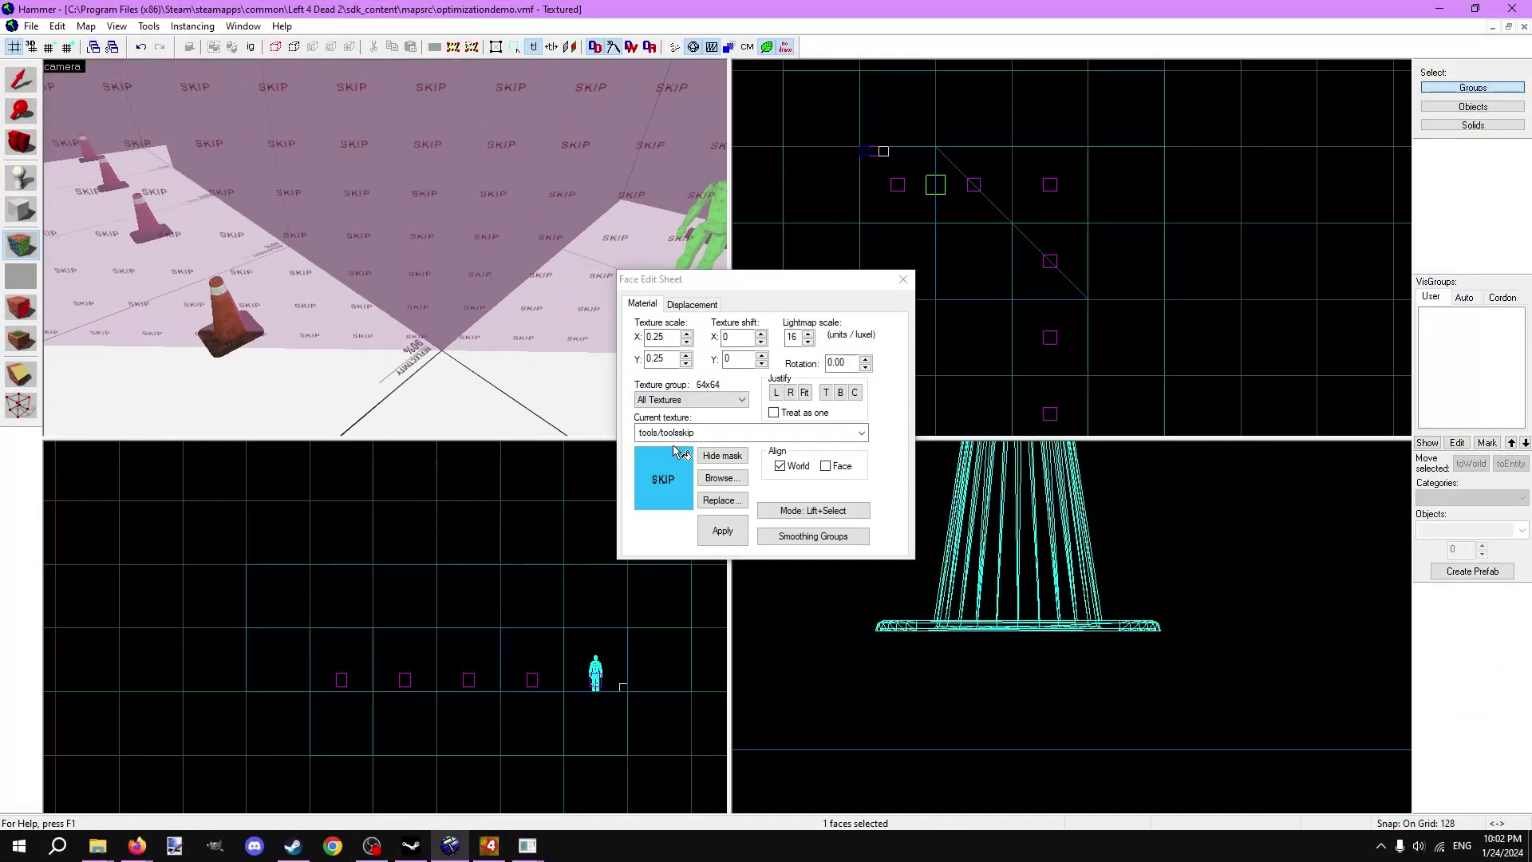
pyautogui.click(706, 470)
pyautogui.doubleClick(455, 71)
pyautogui.click(723, 531)
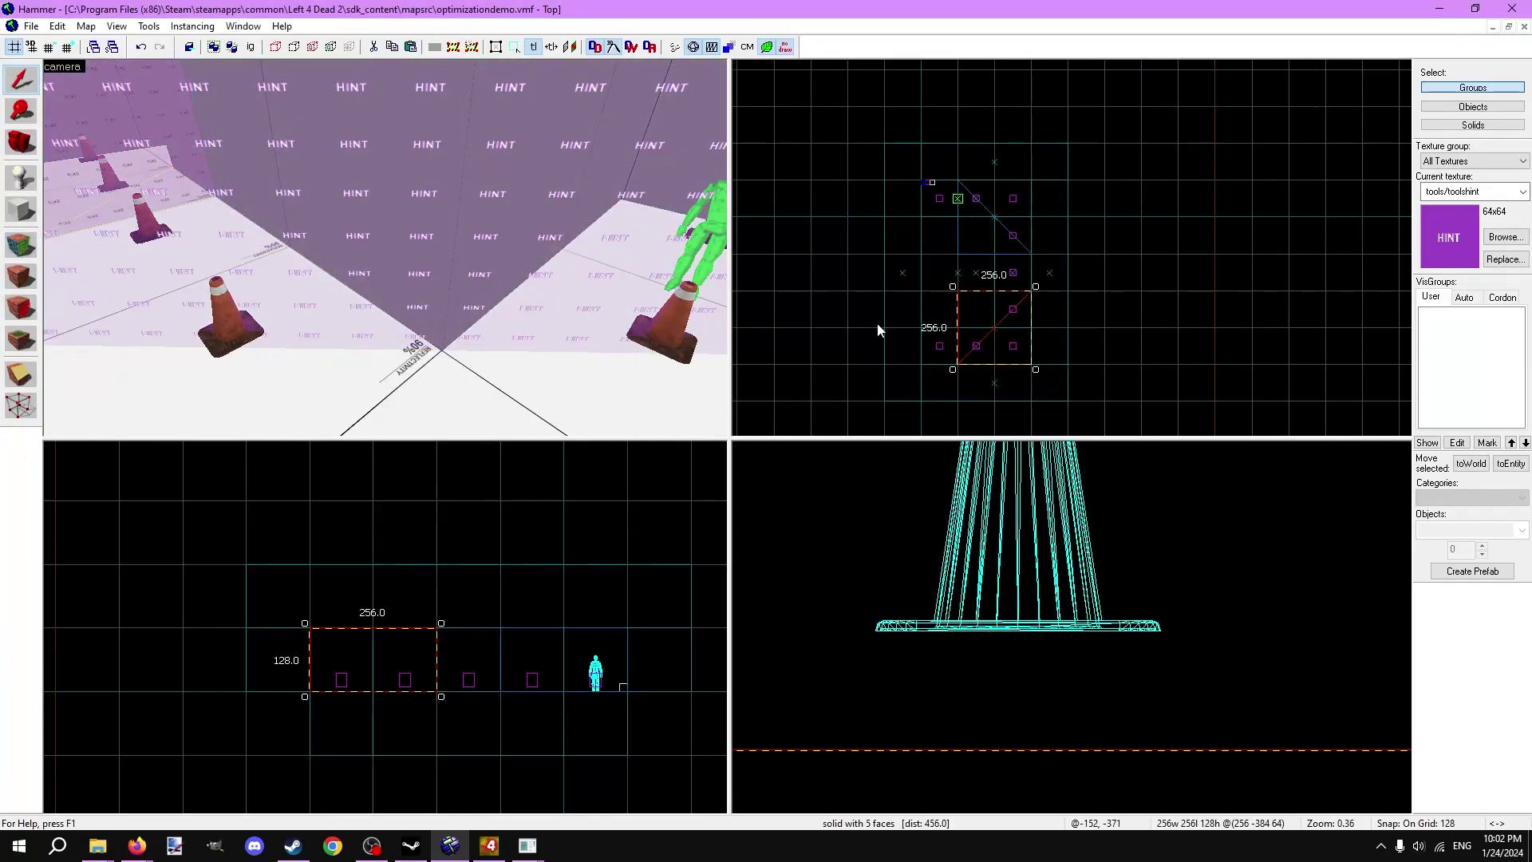
pyautogui.moveTo(716, 305); pyautogui.dragTo(385, 248)
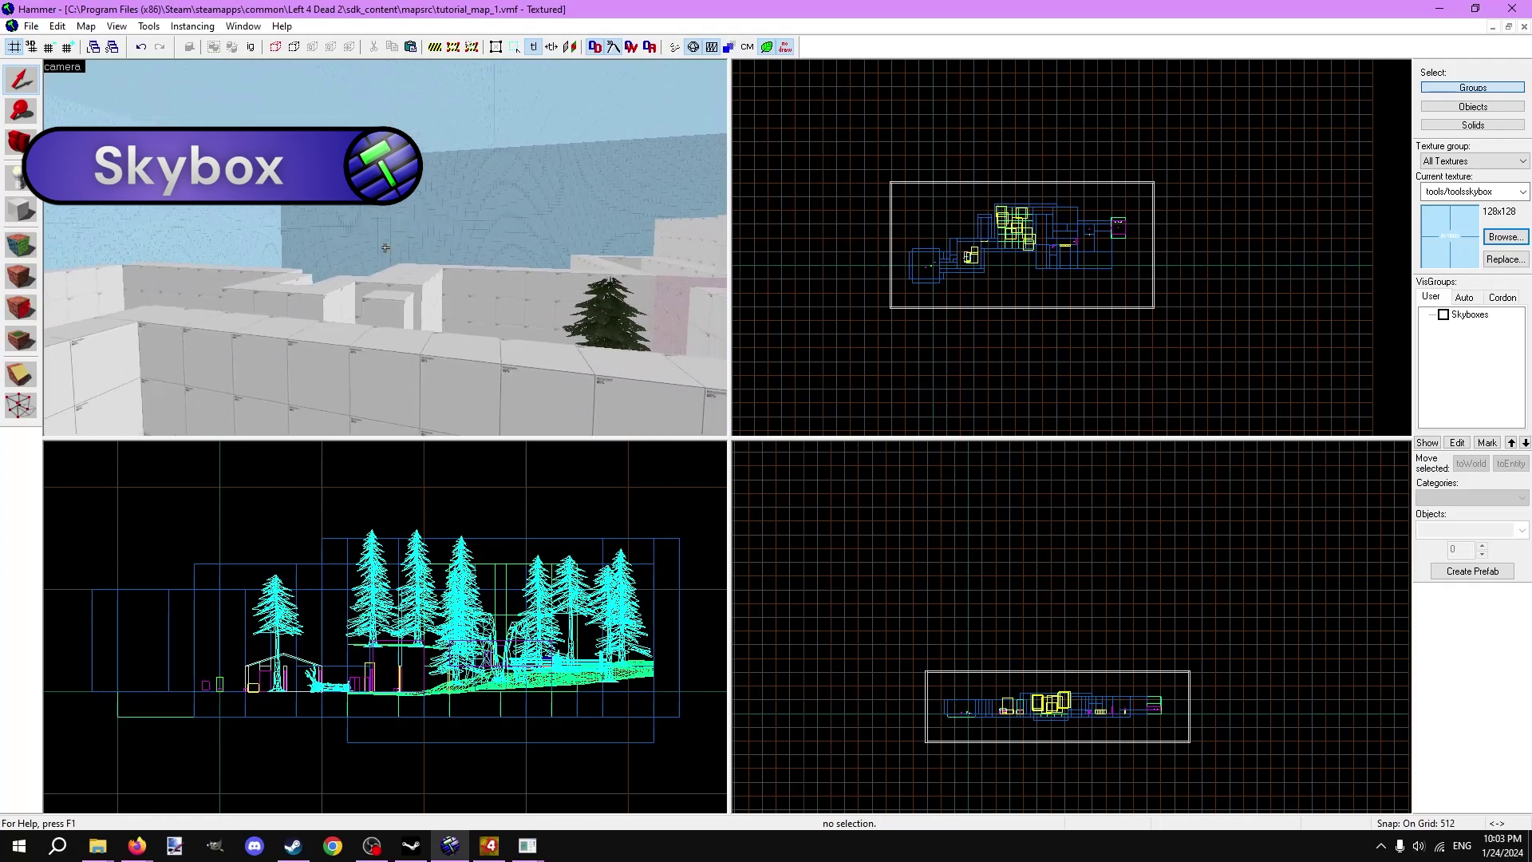
# Survey the forest map's sky-textured walls, grey walls and tree in the 3D view
pyautogui.press('w')
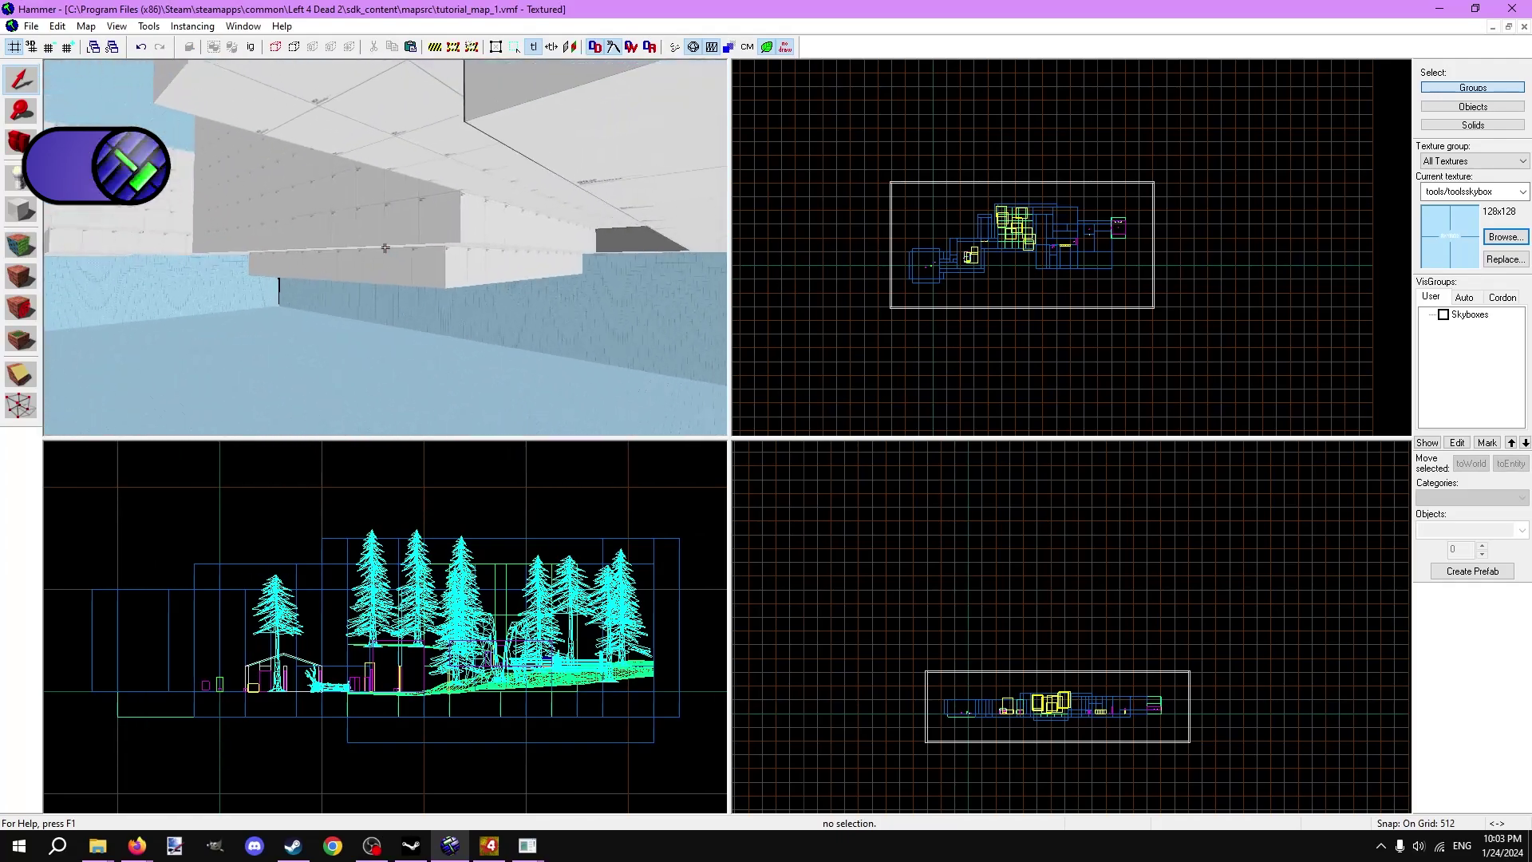
pyautogui.press('z')
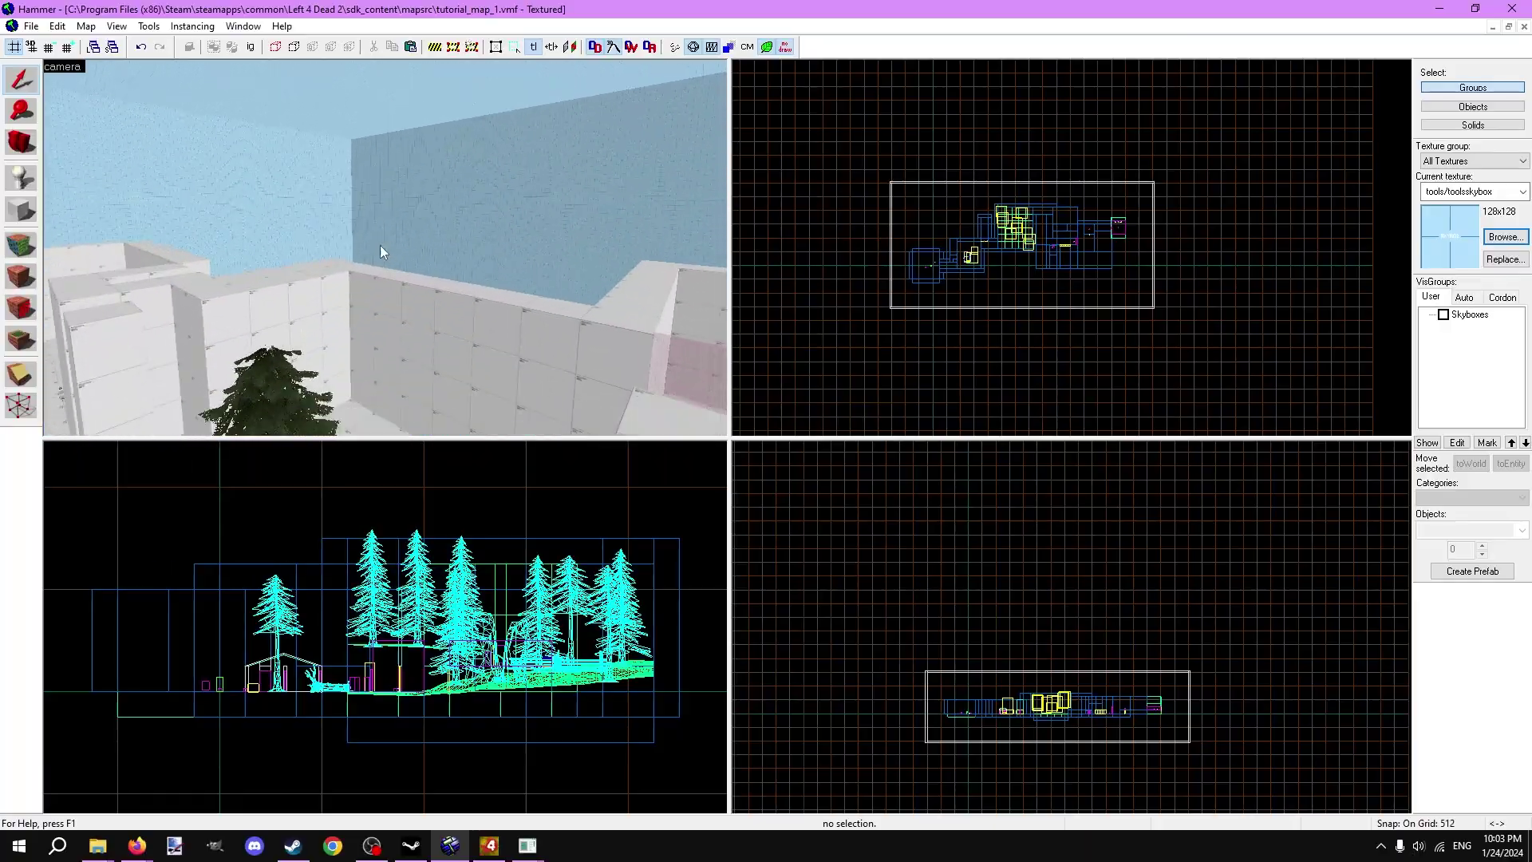
pyautogui.click(30, 25)
# Run the map and walk past the trees, railing corridor and end wall, watching leaf outlines
pyautogui.click(116, 196)
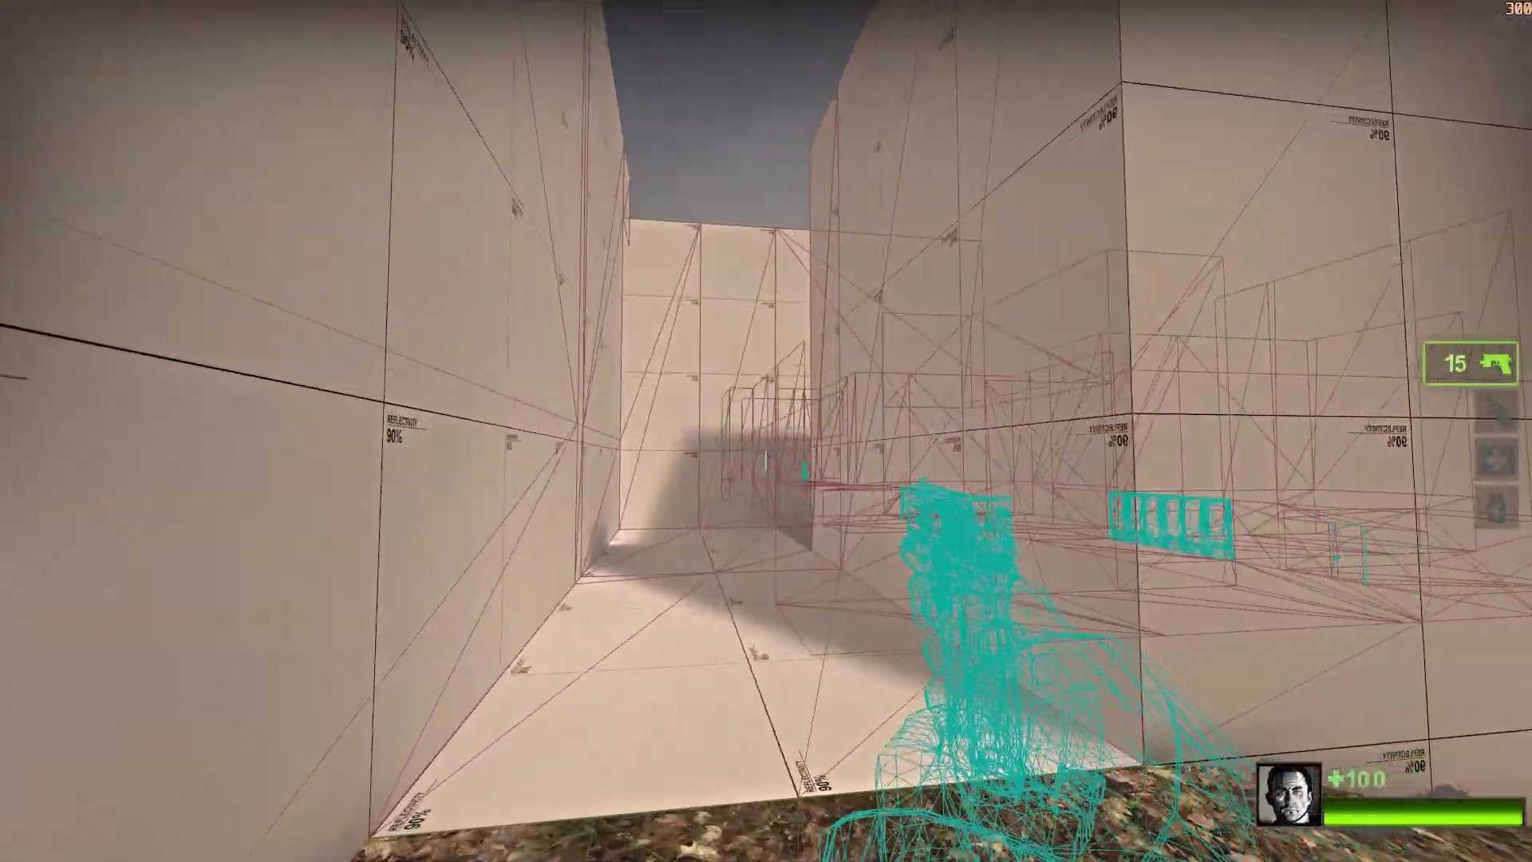
pyautogui.press('w')
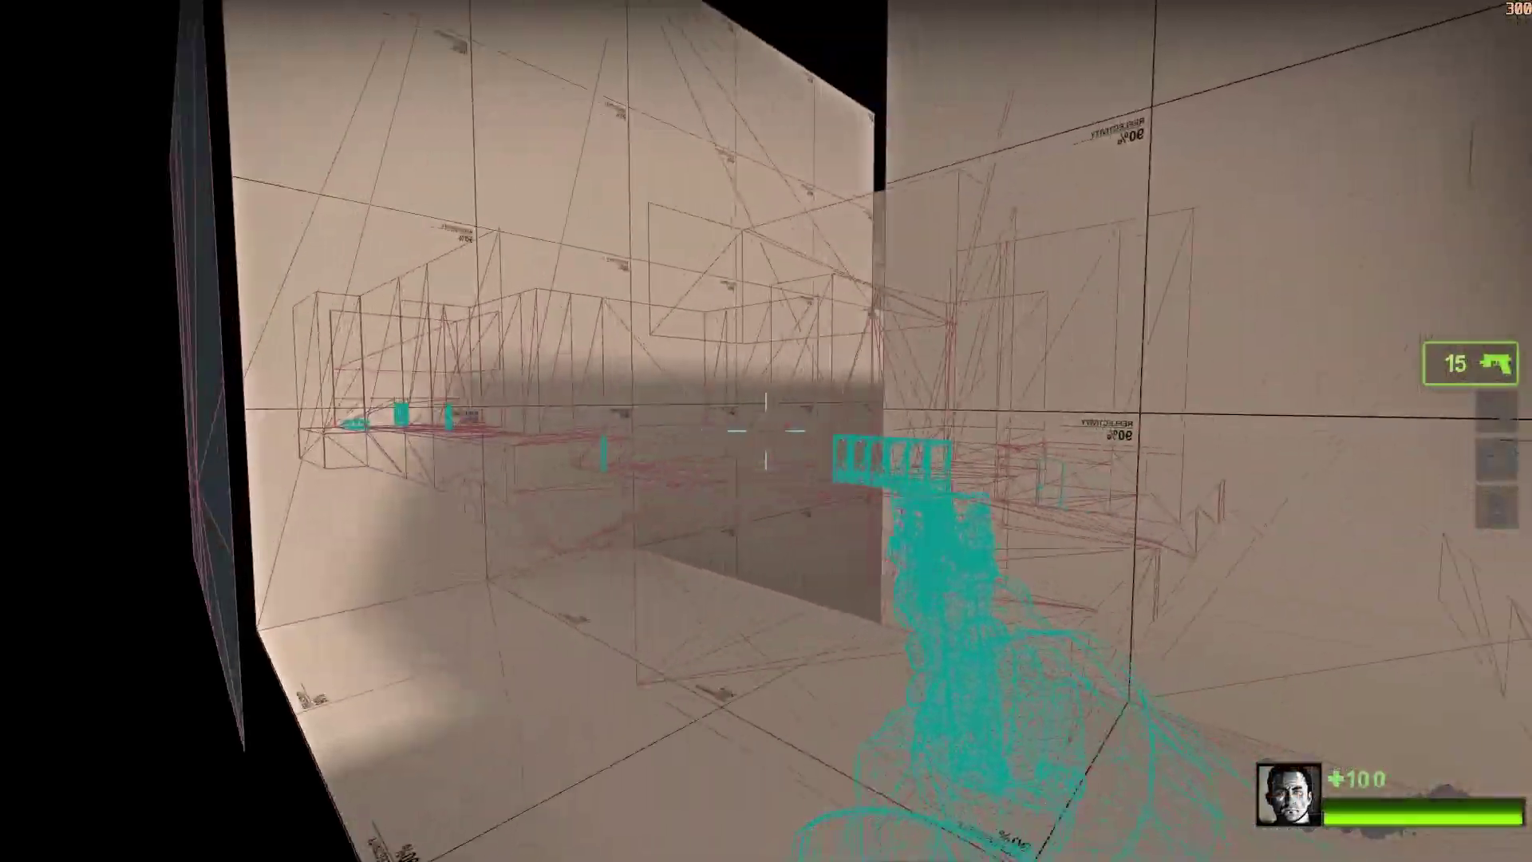
pyautogui.press('w')
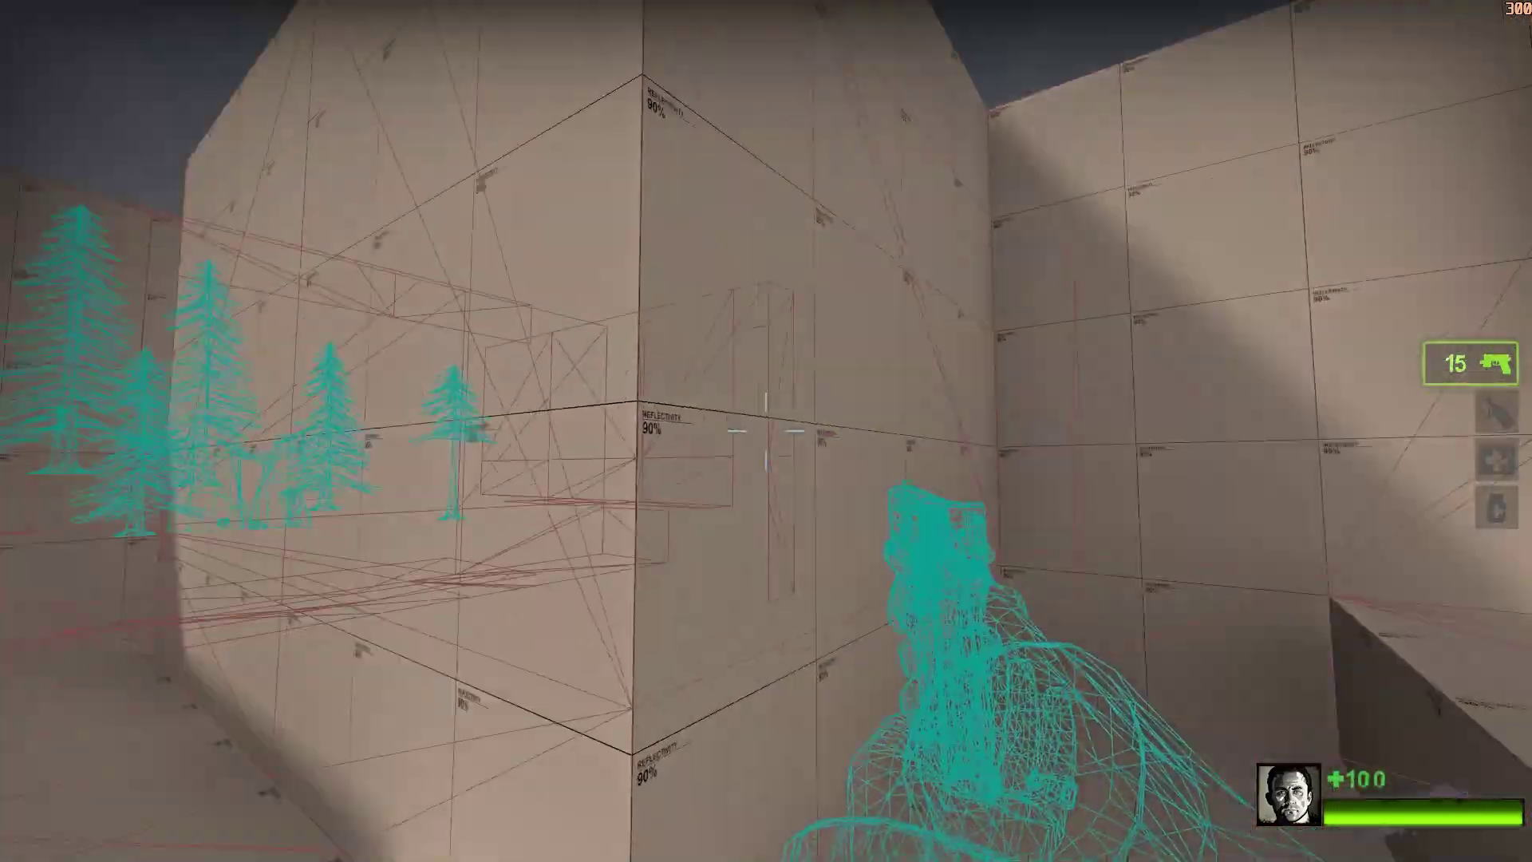
pyautogui.press('w')
pyautogui.press('w')
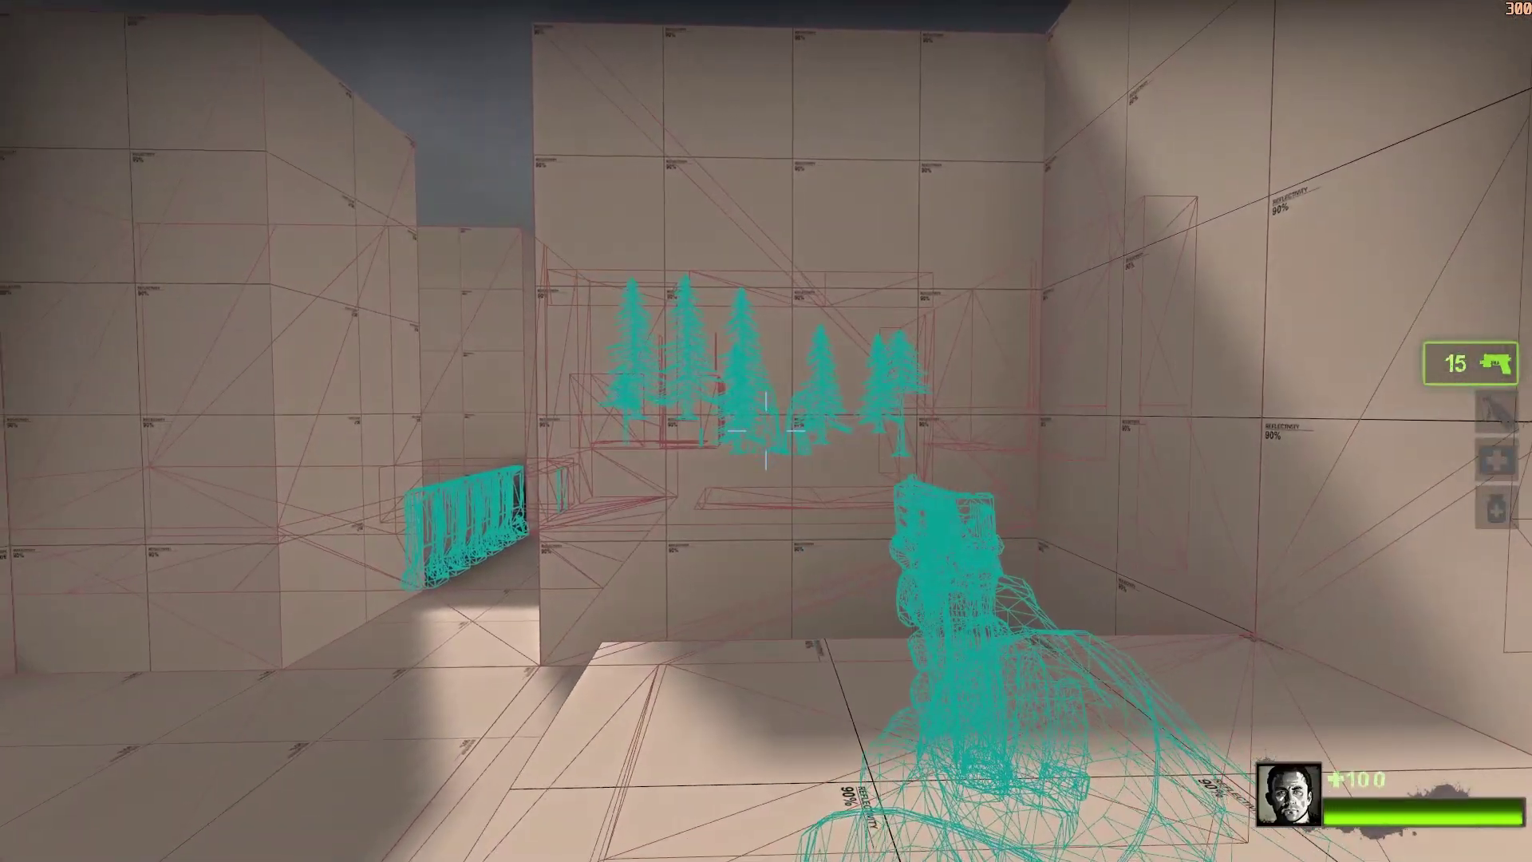
pyautogui.press('w')
pyautogui.press('w')
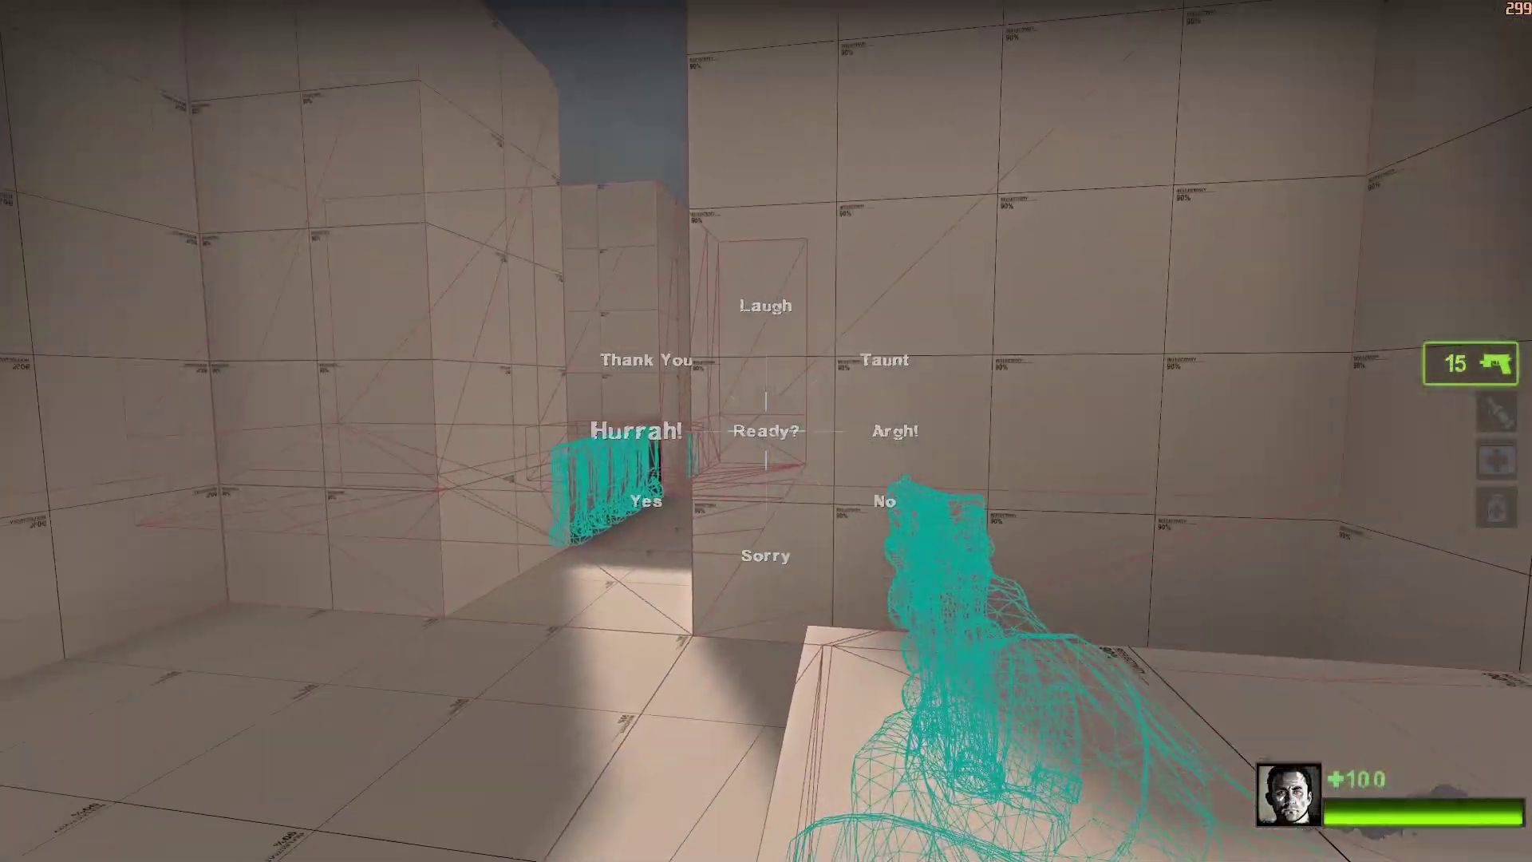
pyautogui.press('w')
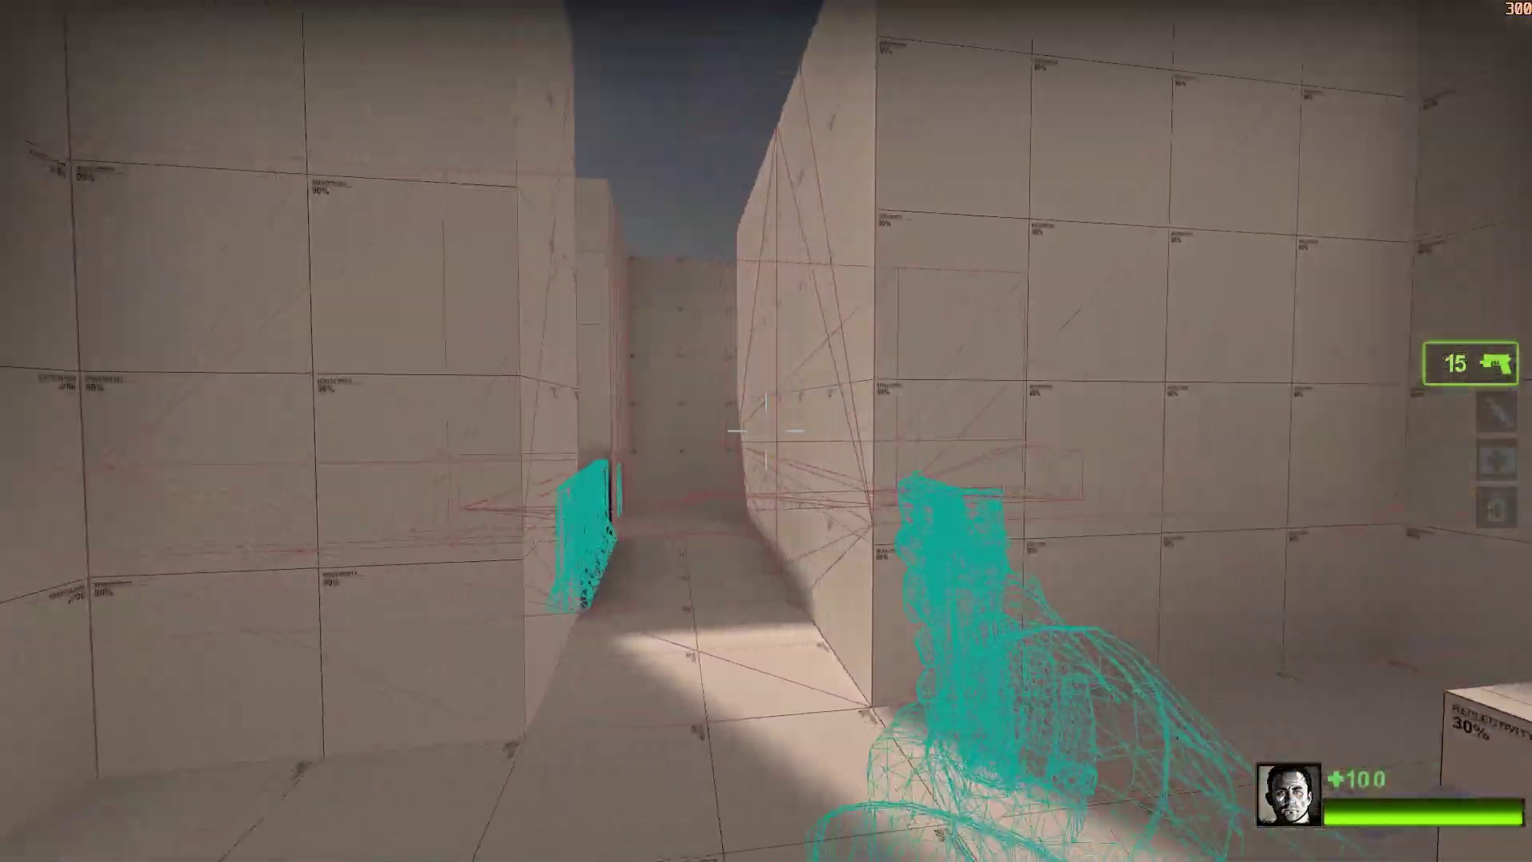
pyautogui.press('w')
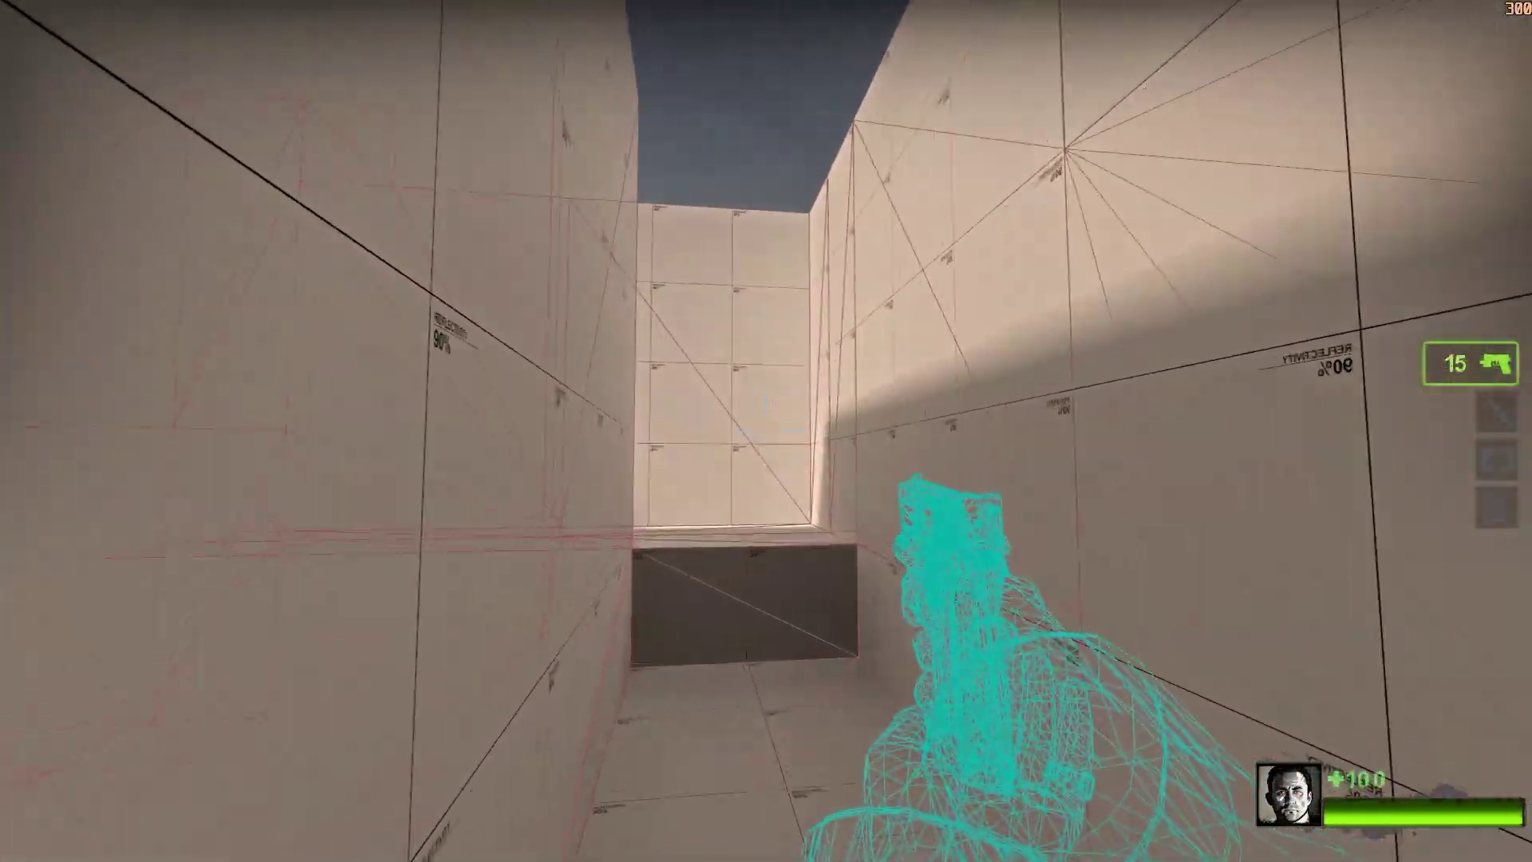
pyautogui.press('w')
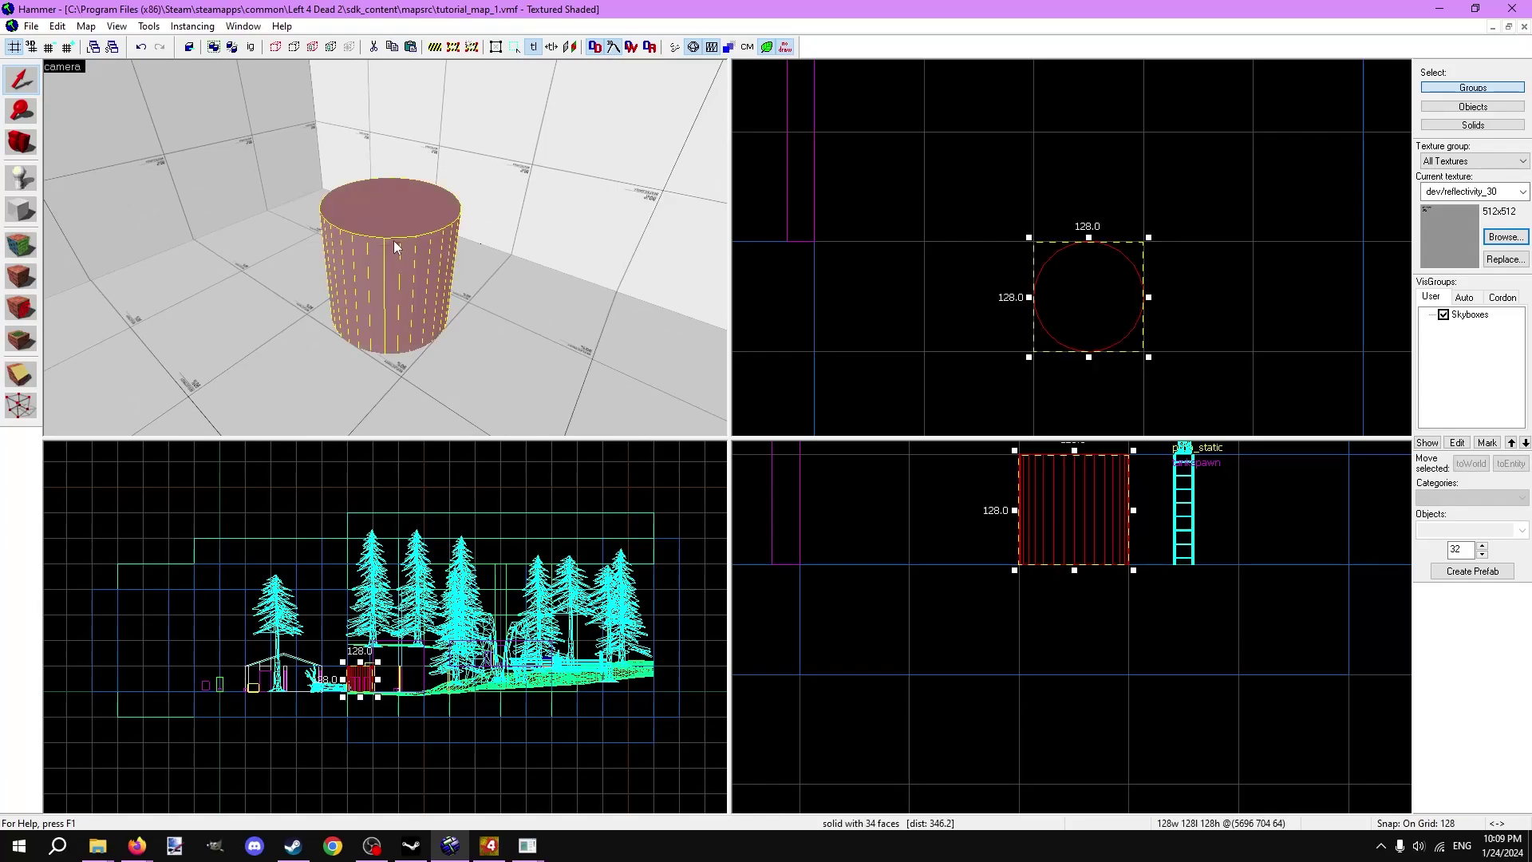
# Tie the cylinder to func_detail, then check the room's visleaves in game with mat_leafvis 3
pyautogui.hotkey('alt', 'Return')
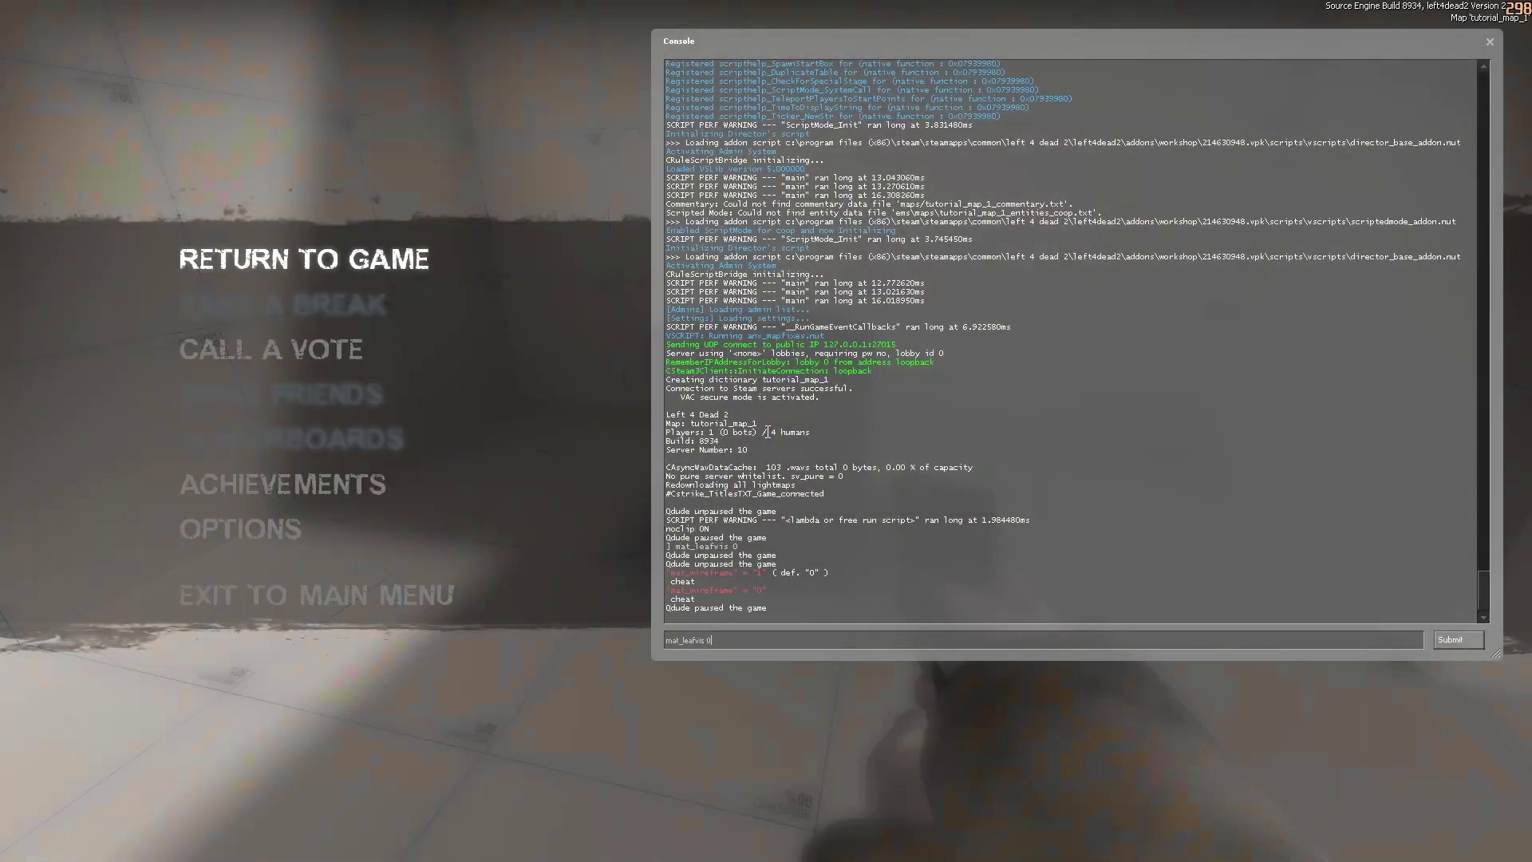
pyautogui.press('Return')
pyautogui.press('Escape')
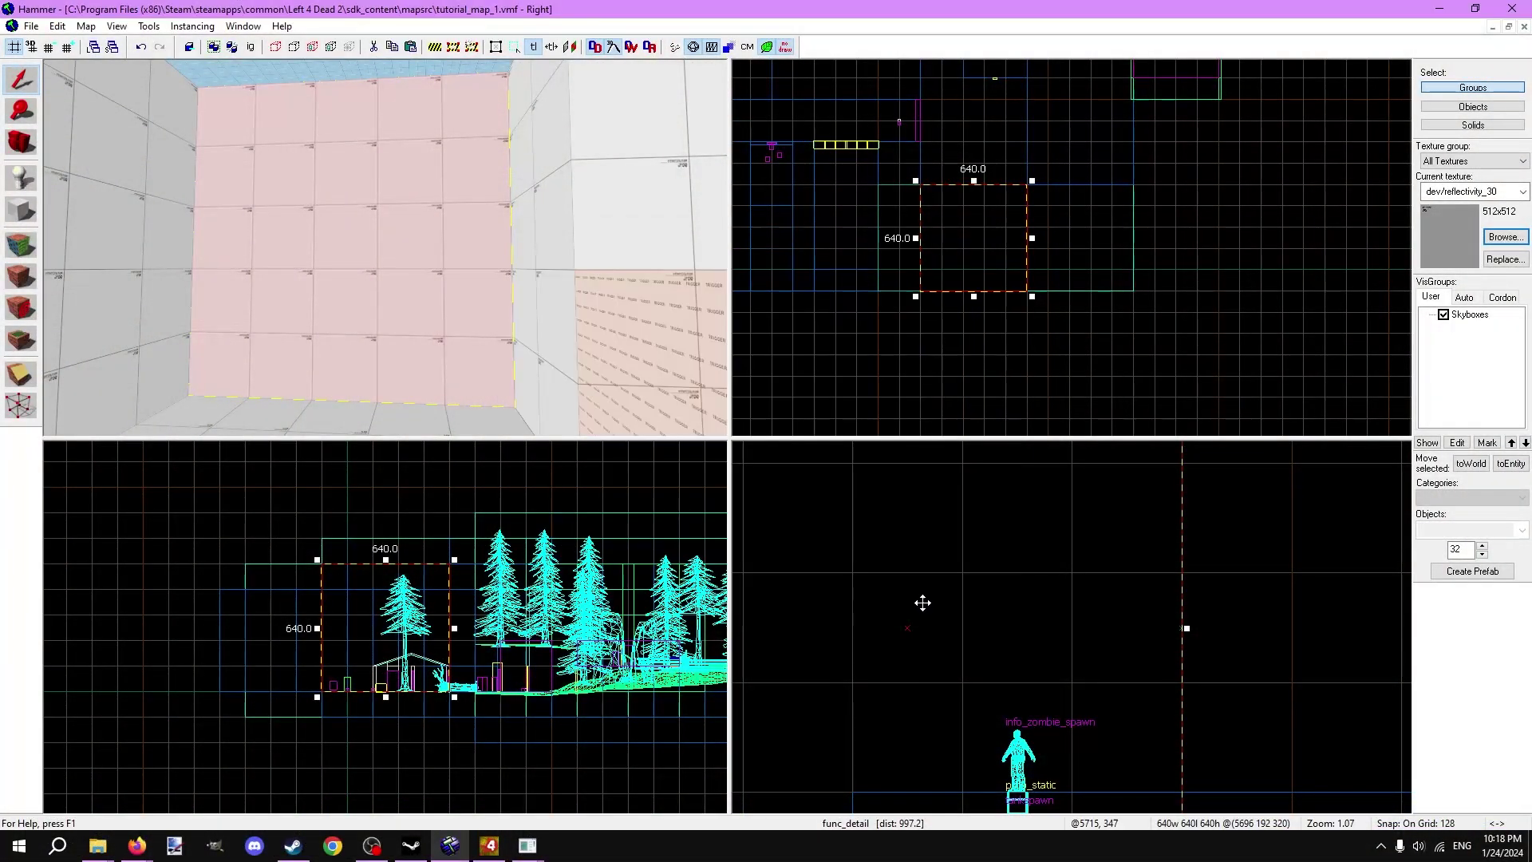
# Recompile with Run Map, read the leak reported in the compile log, and close it
pyautogui.click(31, 26)
pyautogui.click(72, 198)
pyautogui.click(779, 567)
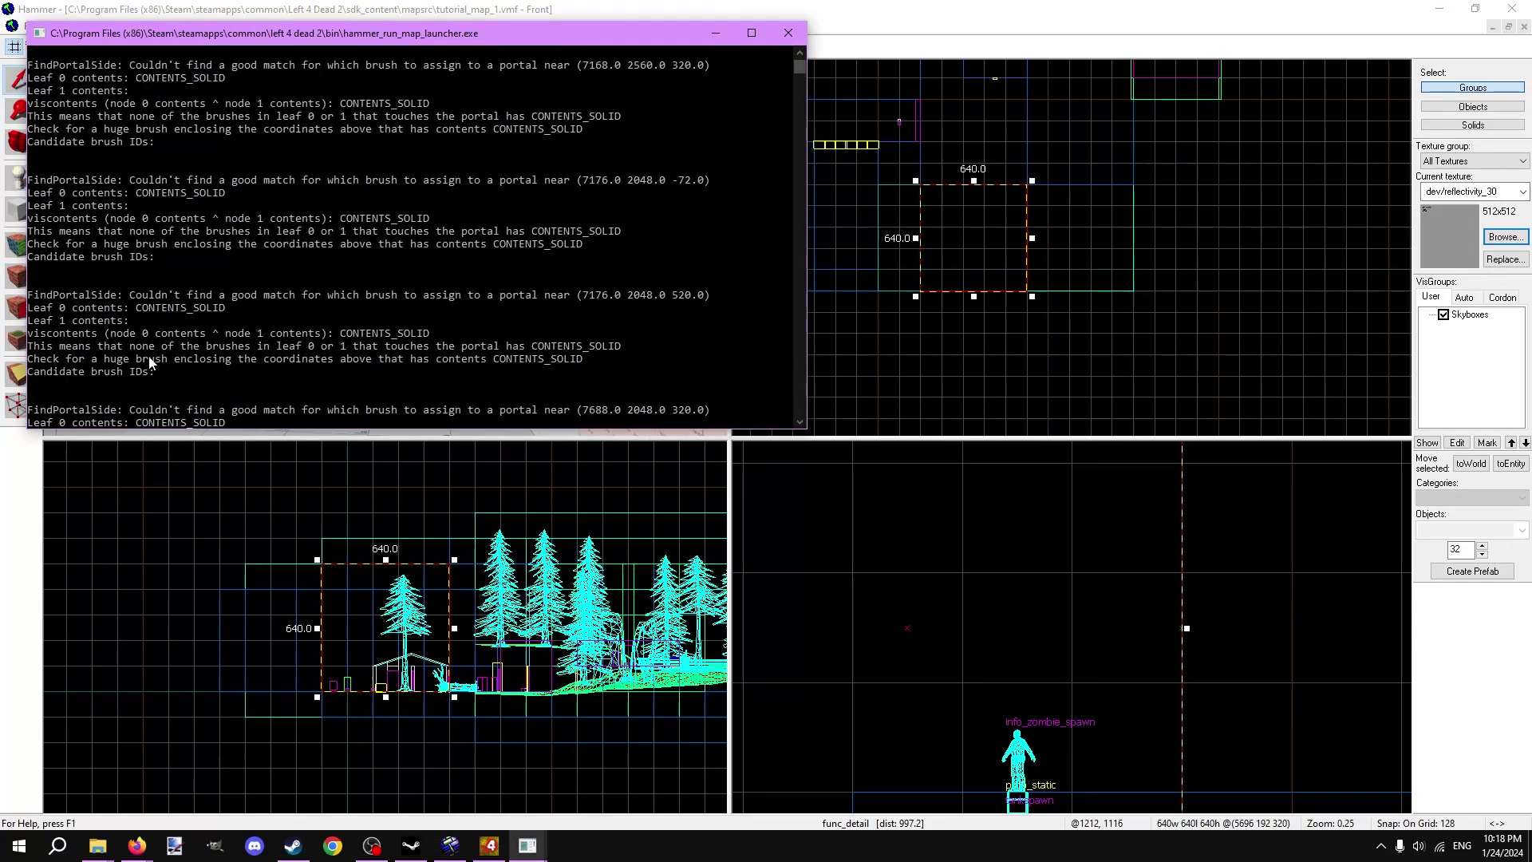
pyautogui.scroll(5, 321, 372)
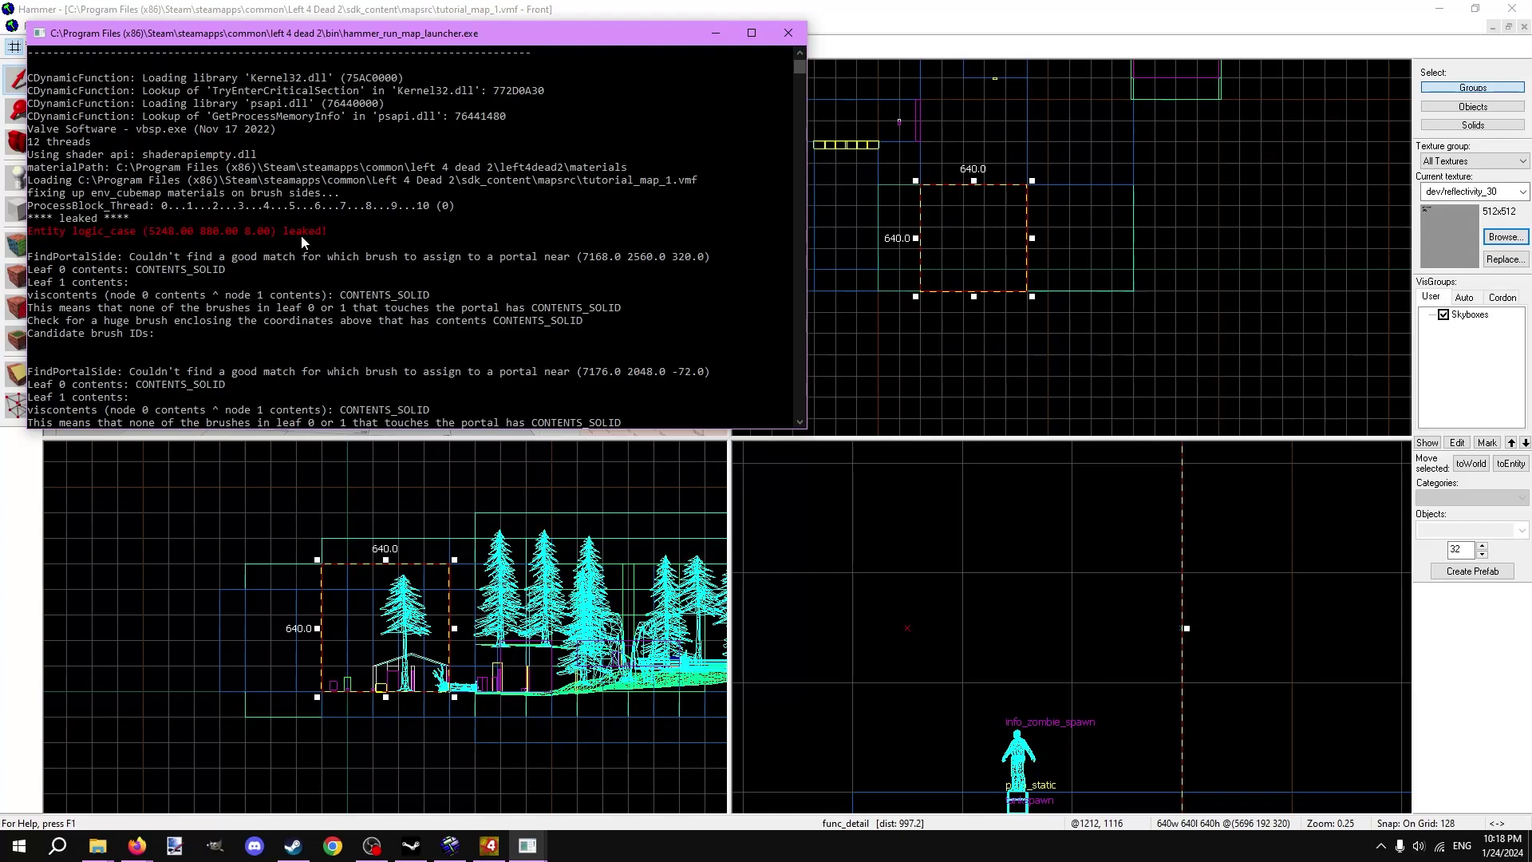
pyautogui.click(792, 33)
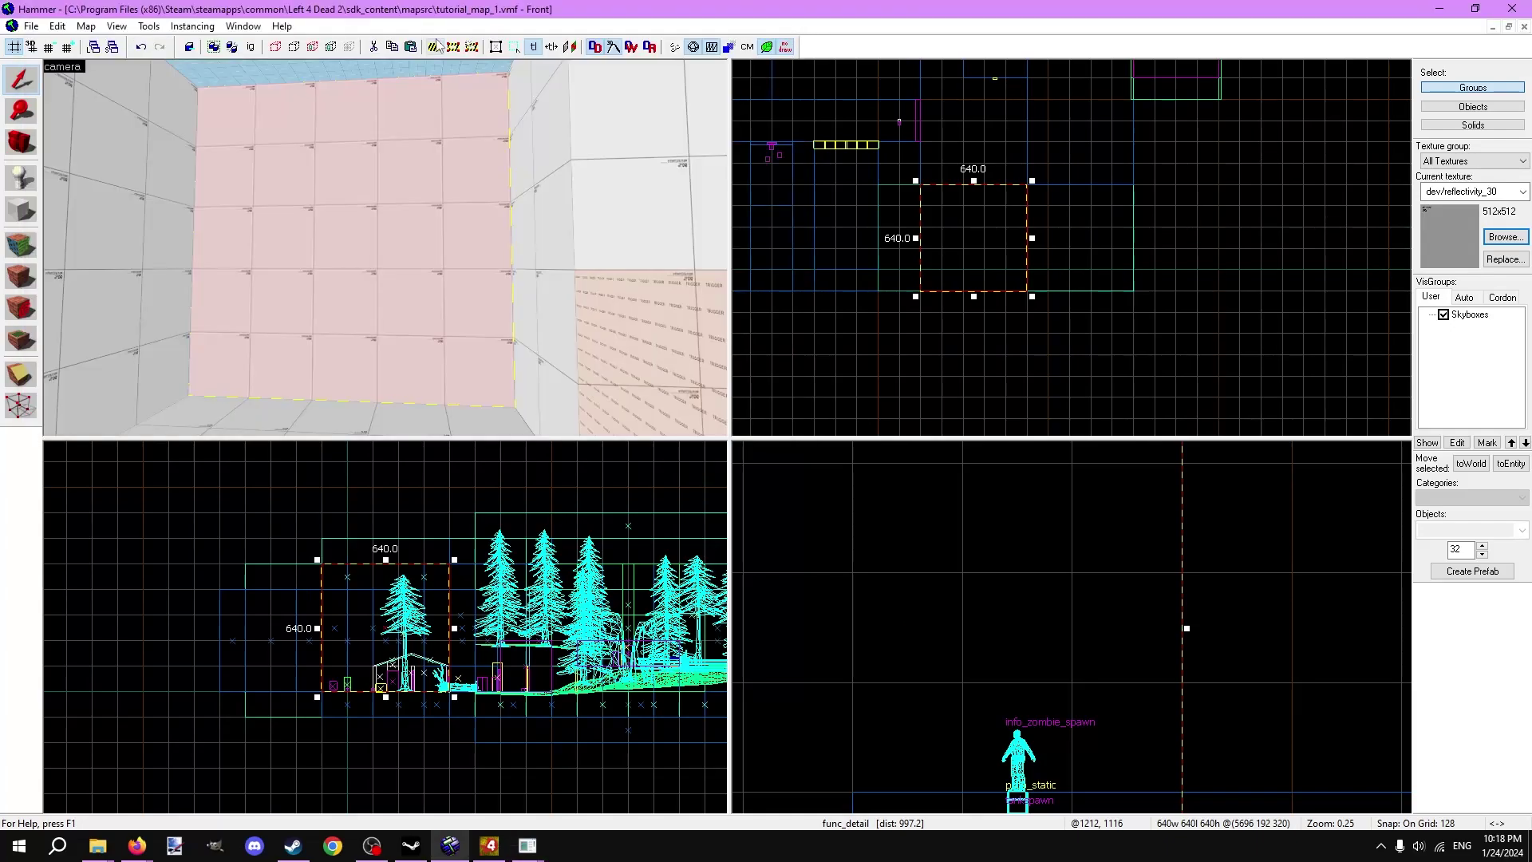
pyautogui.click(118, 26)
pyautogui.click(924, 605)
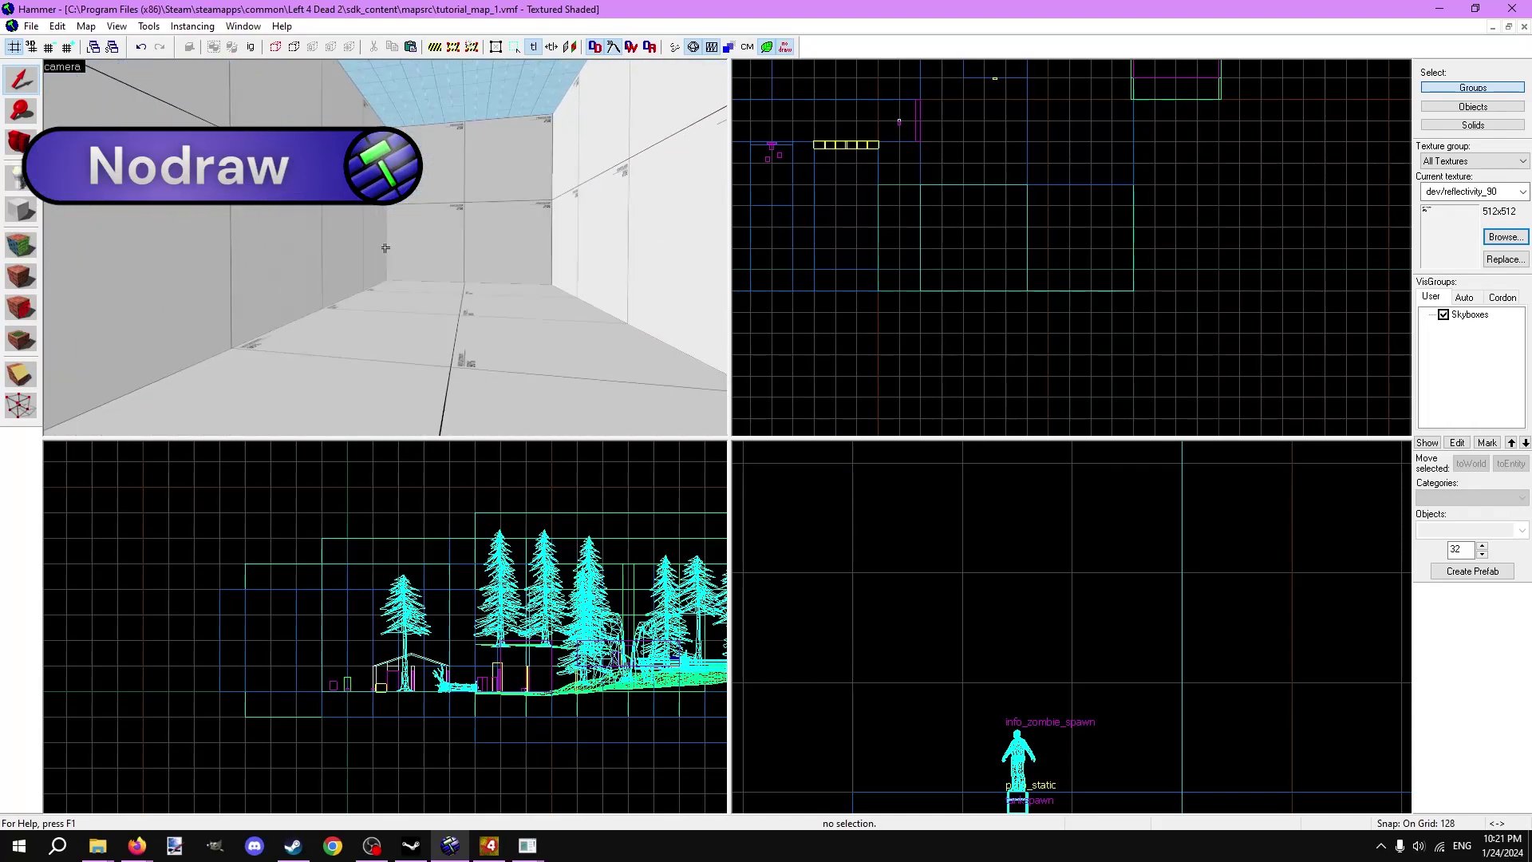
# Give the room's floor face tools/toolsnodraw, then walk in game to confirm it vanishes
pyautogui.hotkey('shift', 'a')
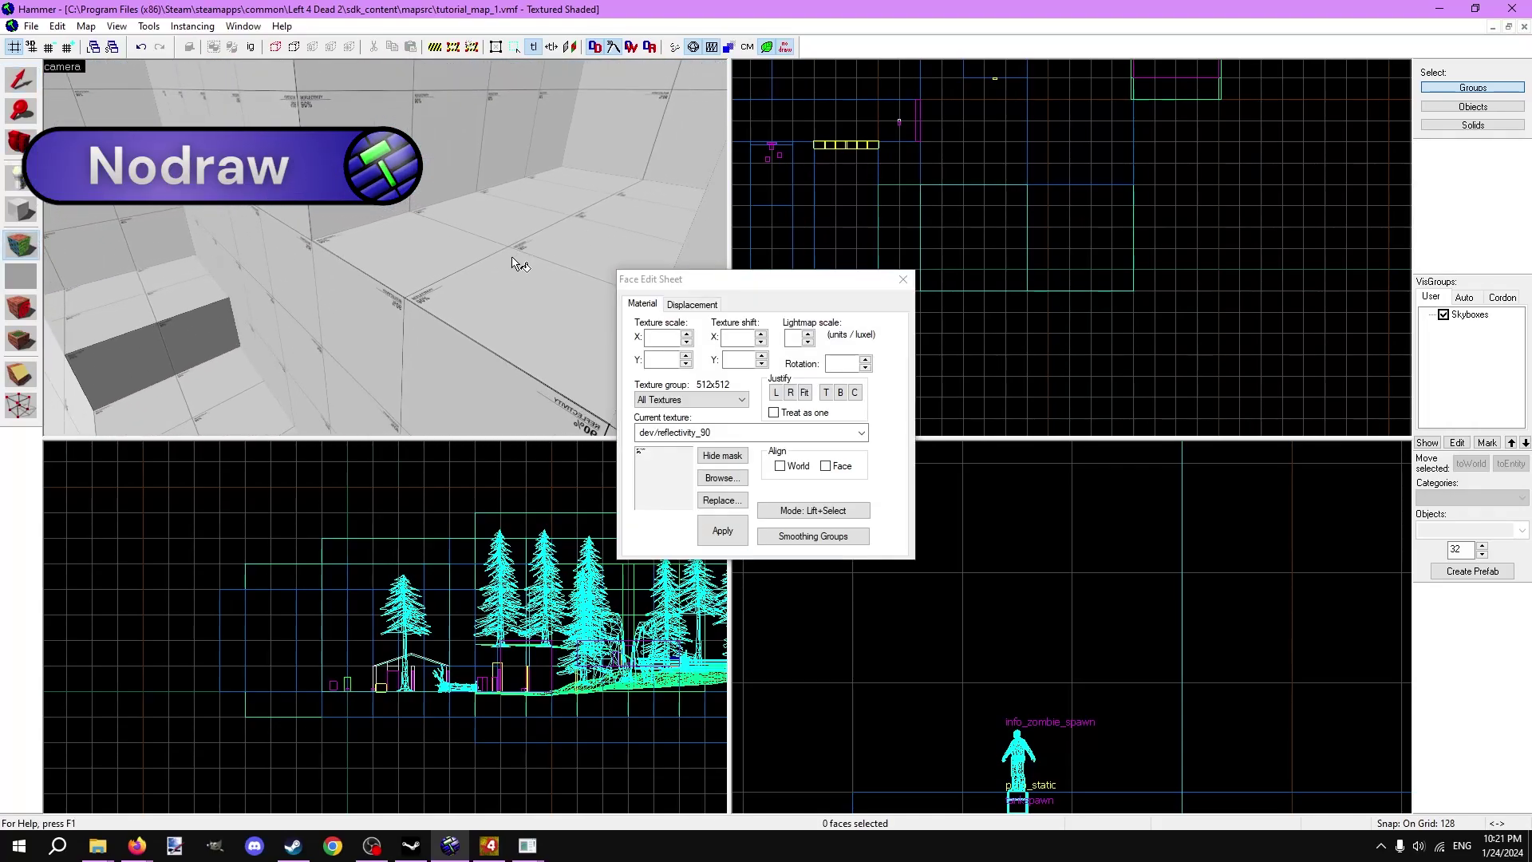
pyautogui.click(514, 264)
pyautogui.click(723, 479)
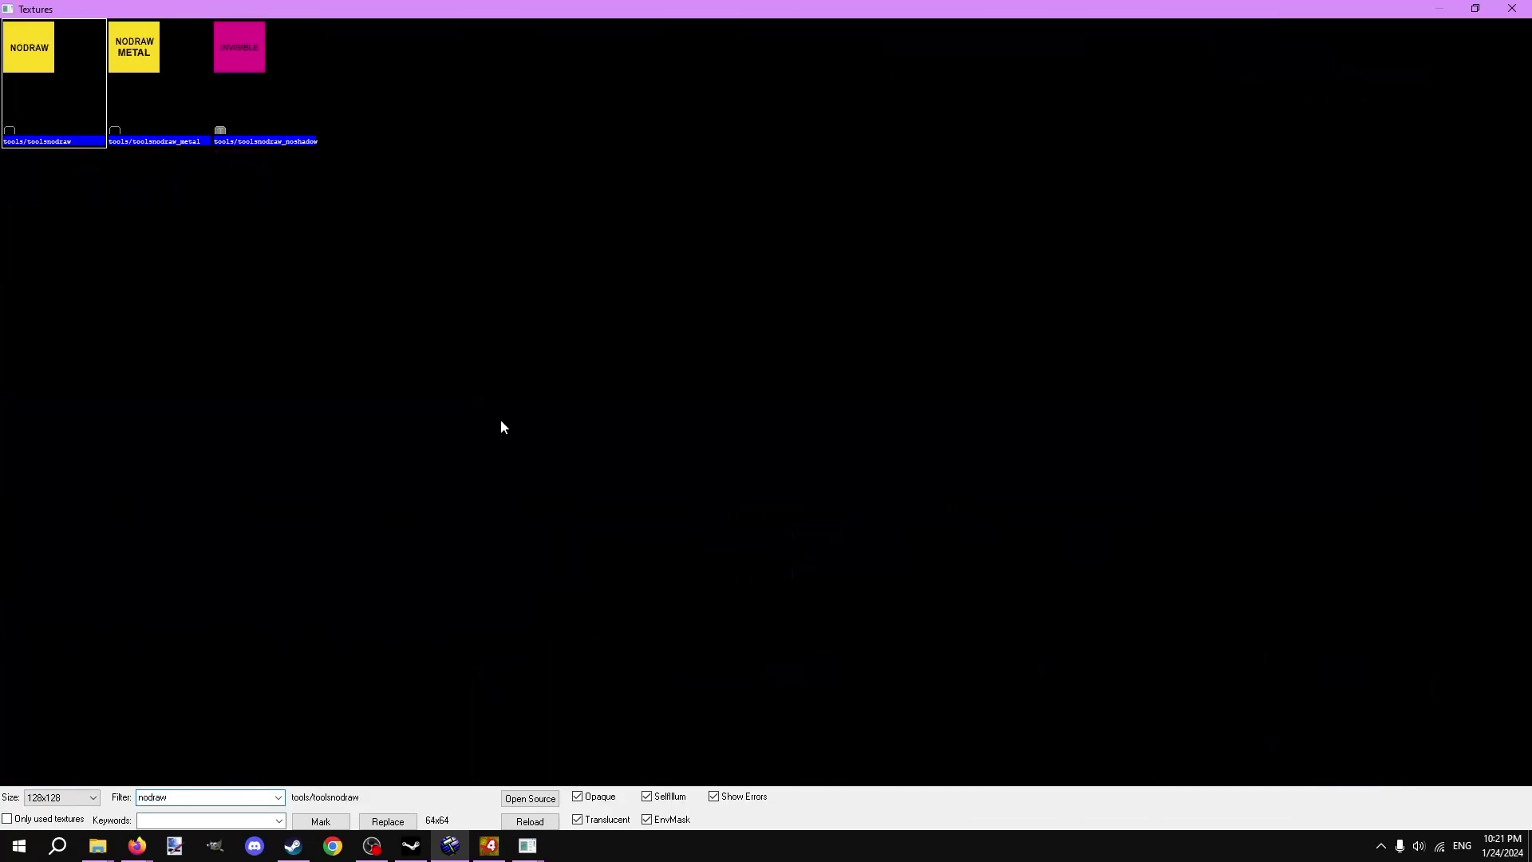
pyautogui.doubleClick(56, 124)
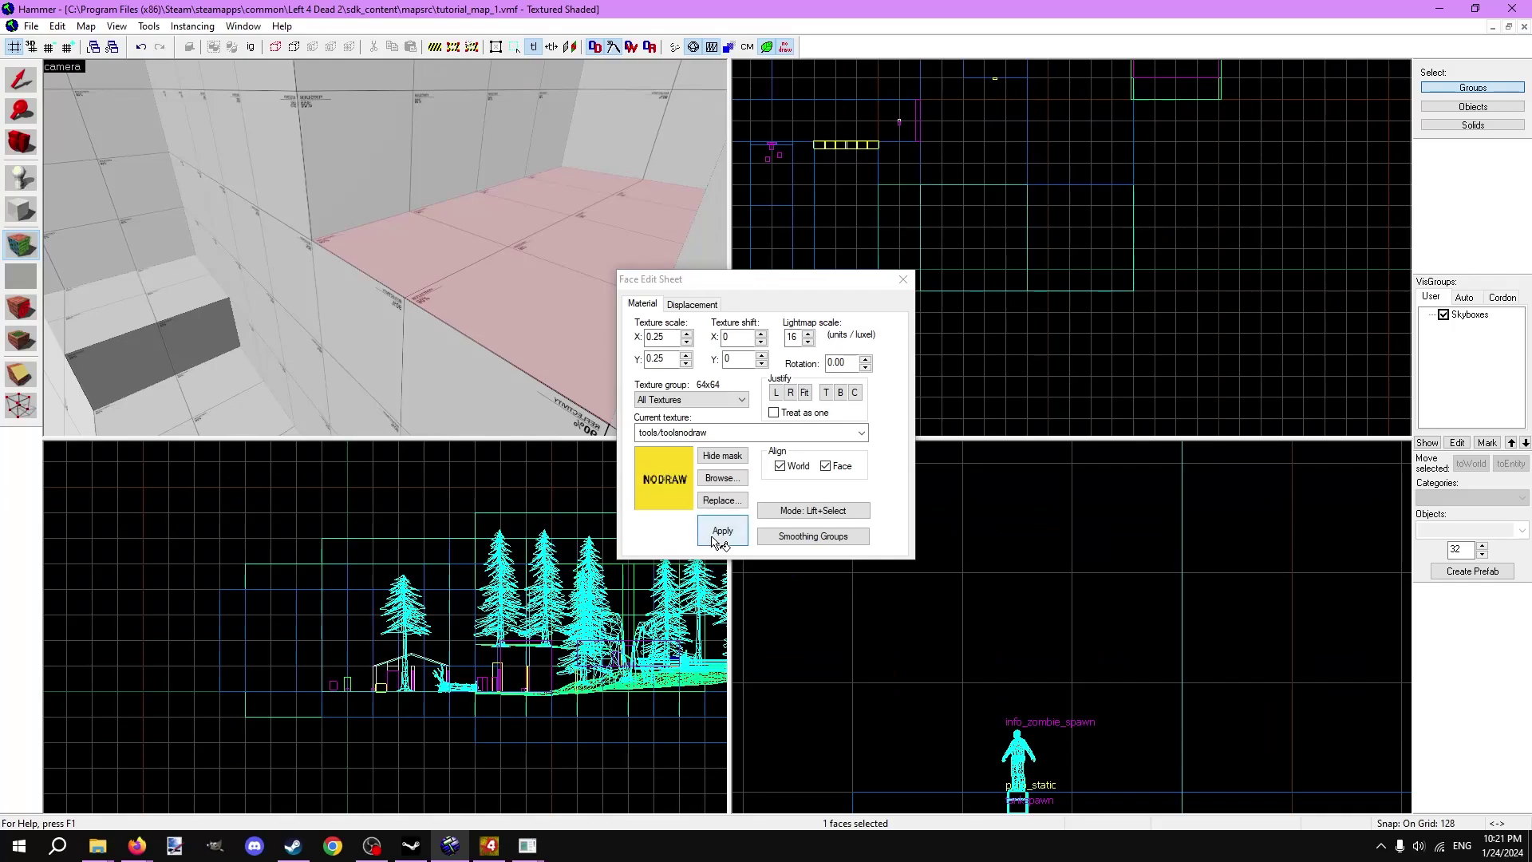
pyautogui.click(898, 285)
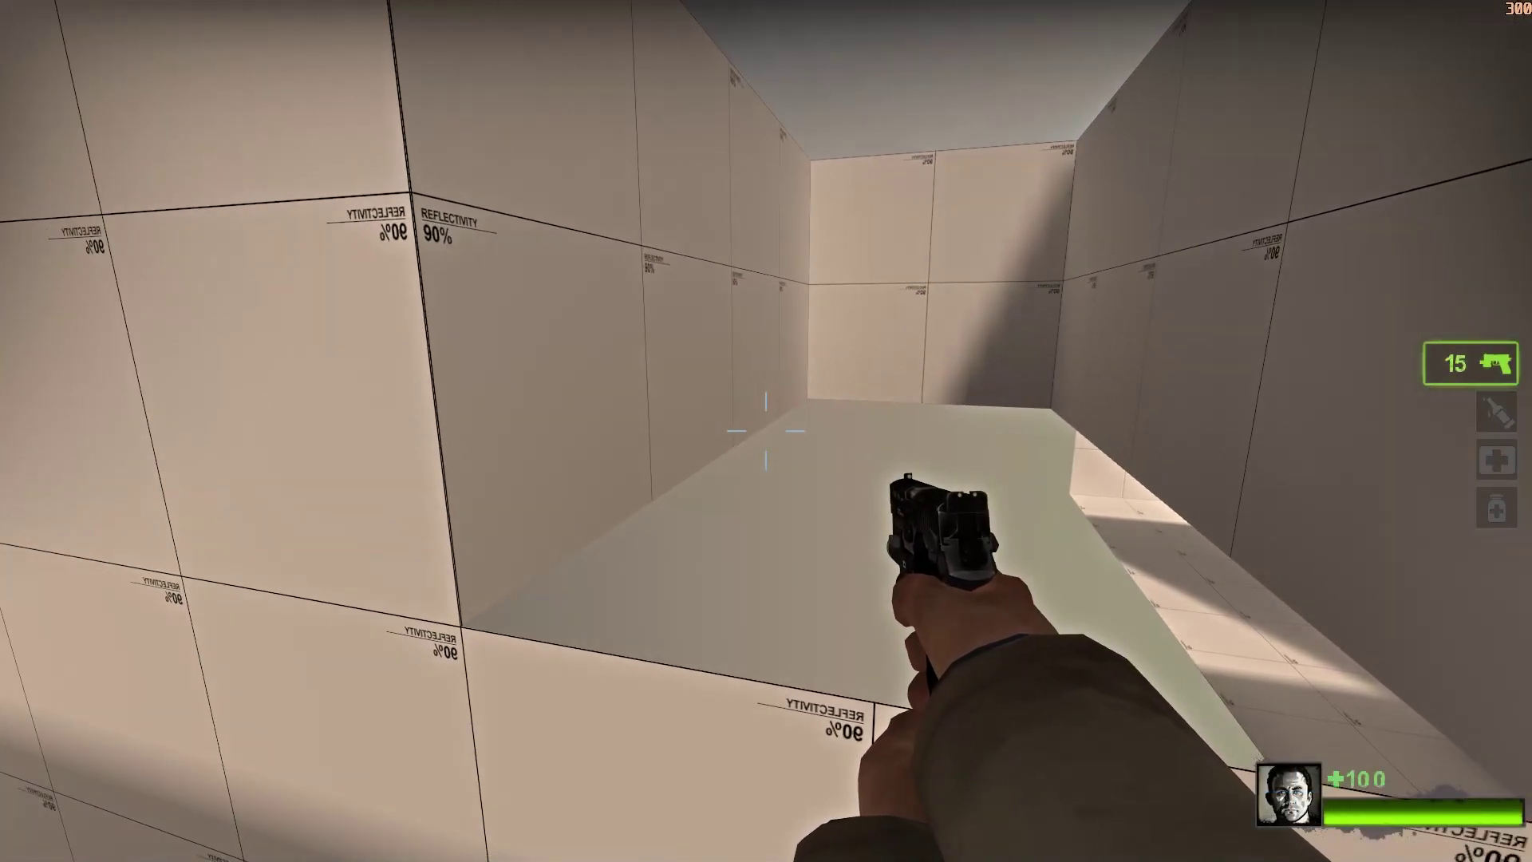
pyautogui.press('w')
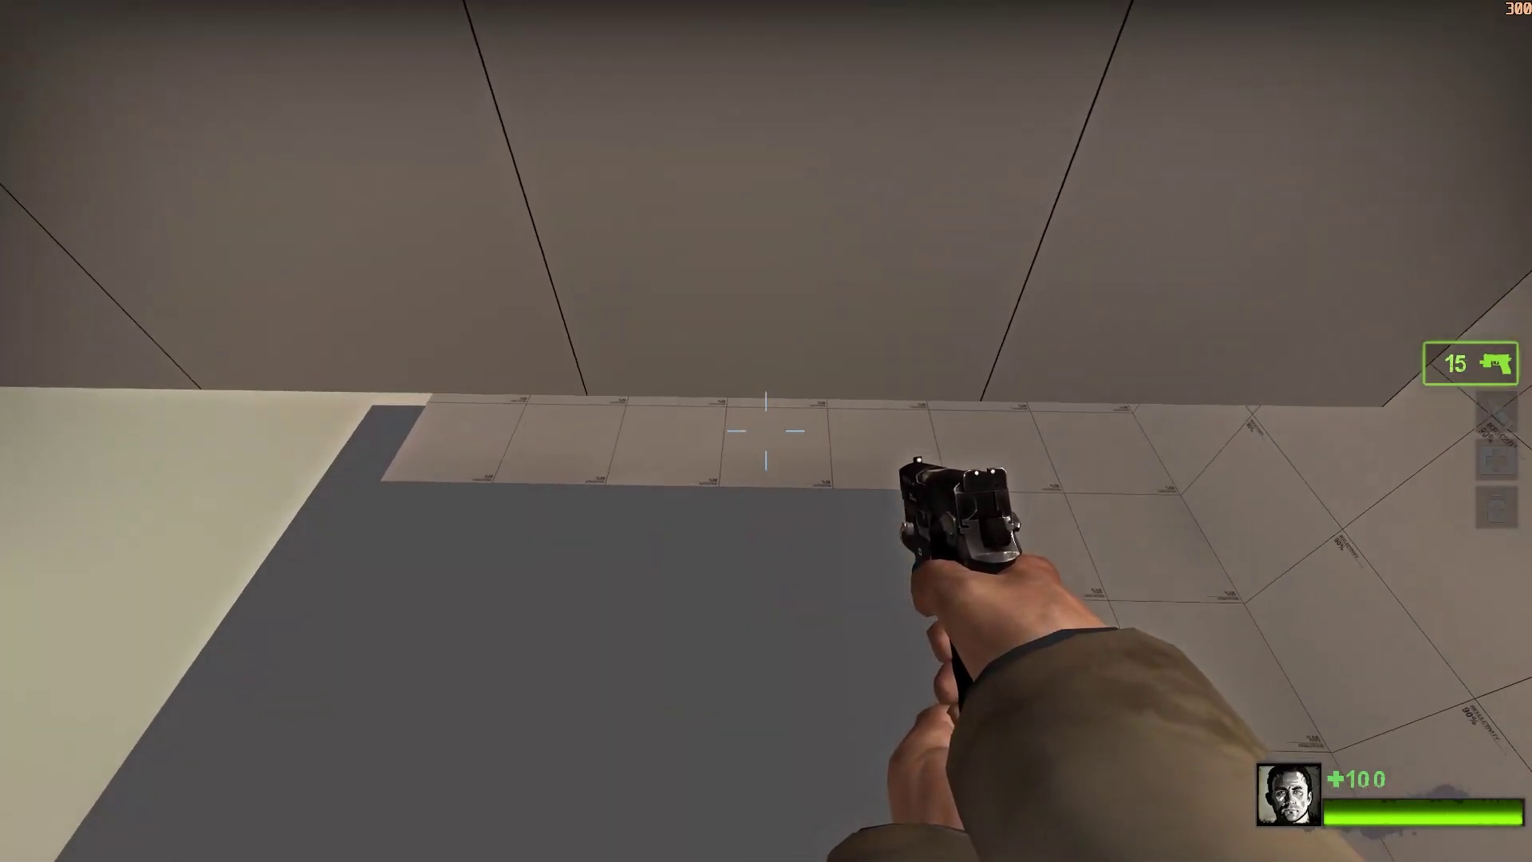
pyautogui.press('w')
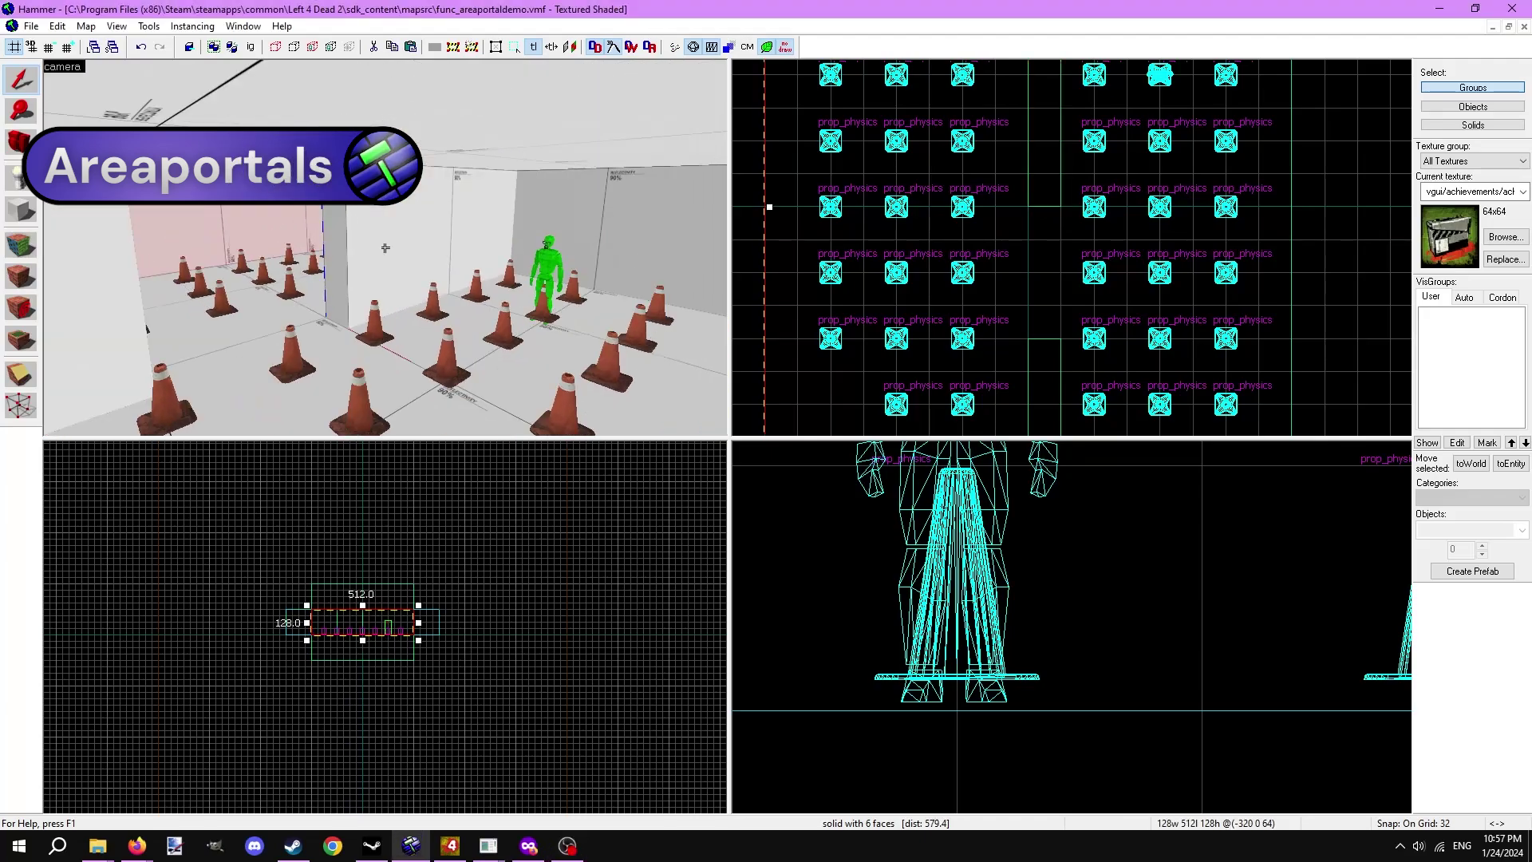
pyautogui.scroll(5, 384, 248)
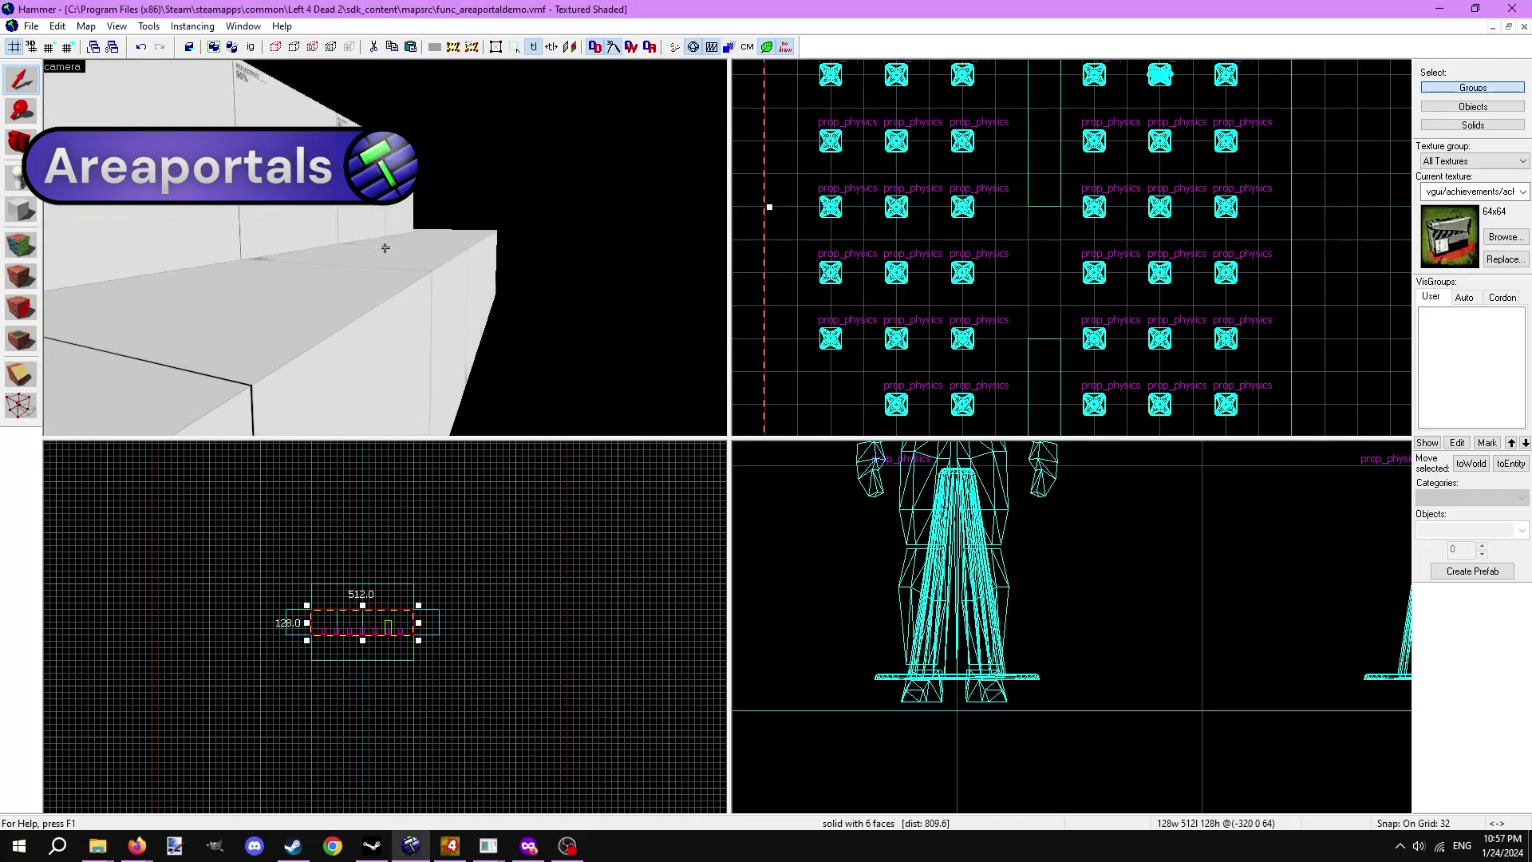
pyautogui.scroll(-3, 384, 248)
pyautogui.scroll(-2, 384, 248)
pyautogui.scroll(-2, 384, 247)
pyautogui.scroll(2, 384, 248)
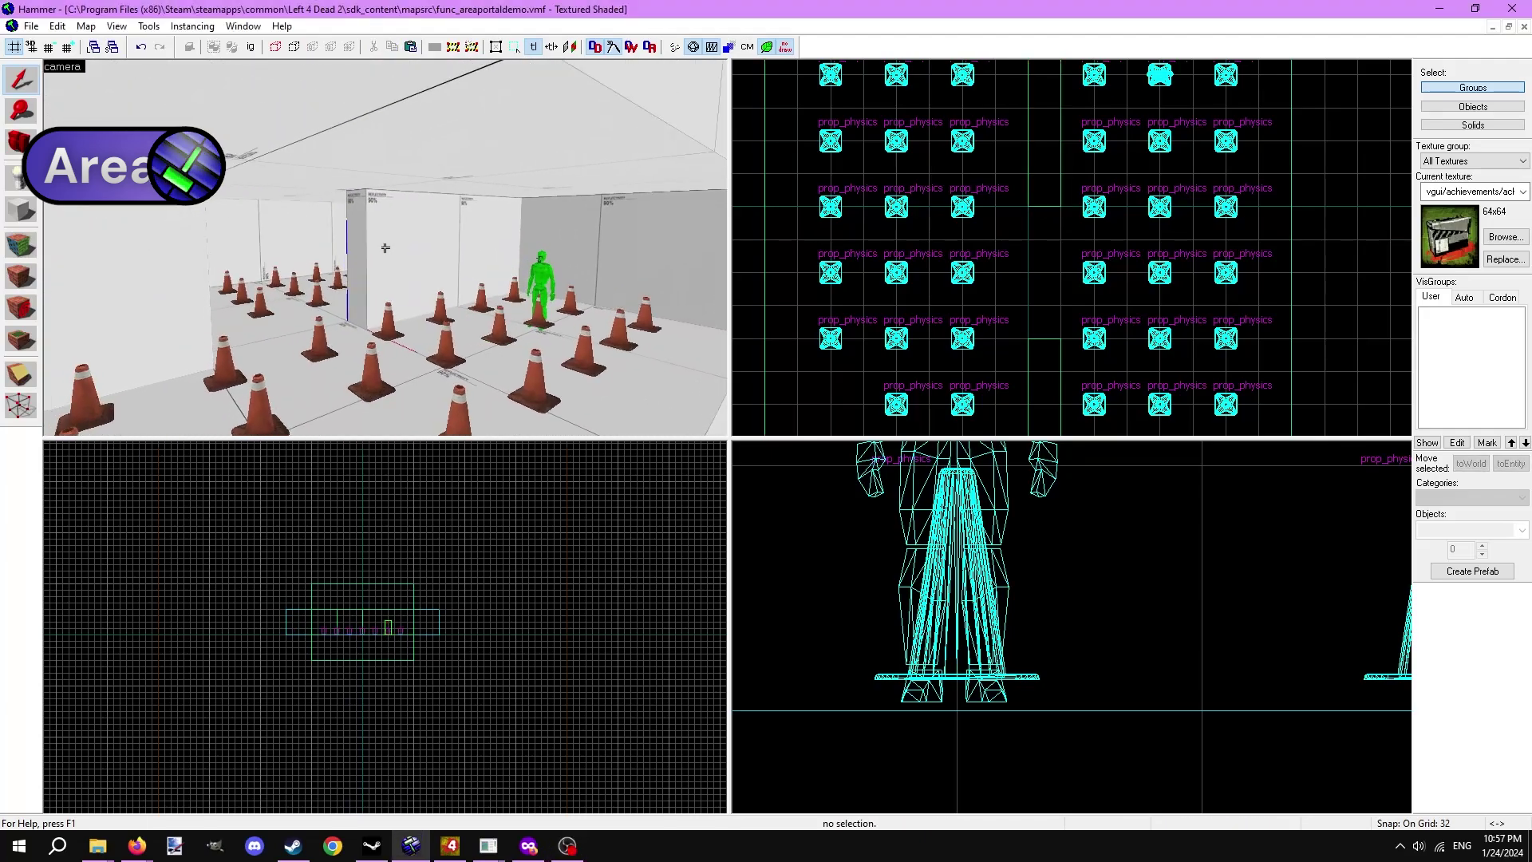
pyautogui.scroll(2, 385, 248)
pyautogui.scroll(2, 384, 248)
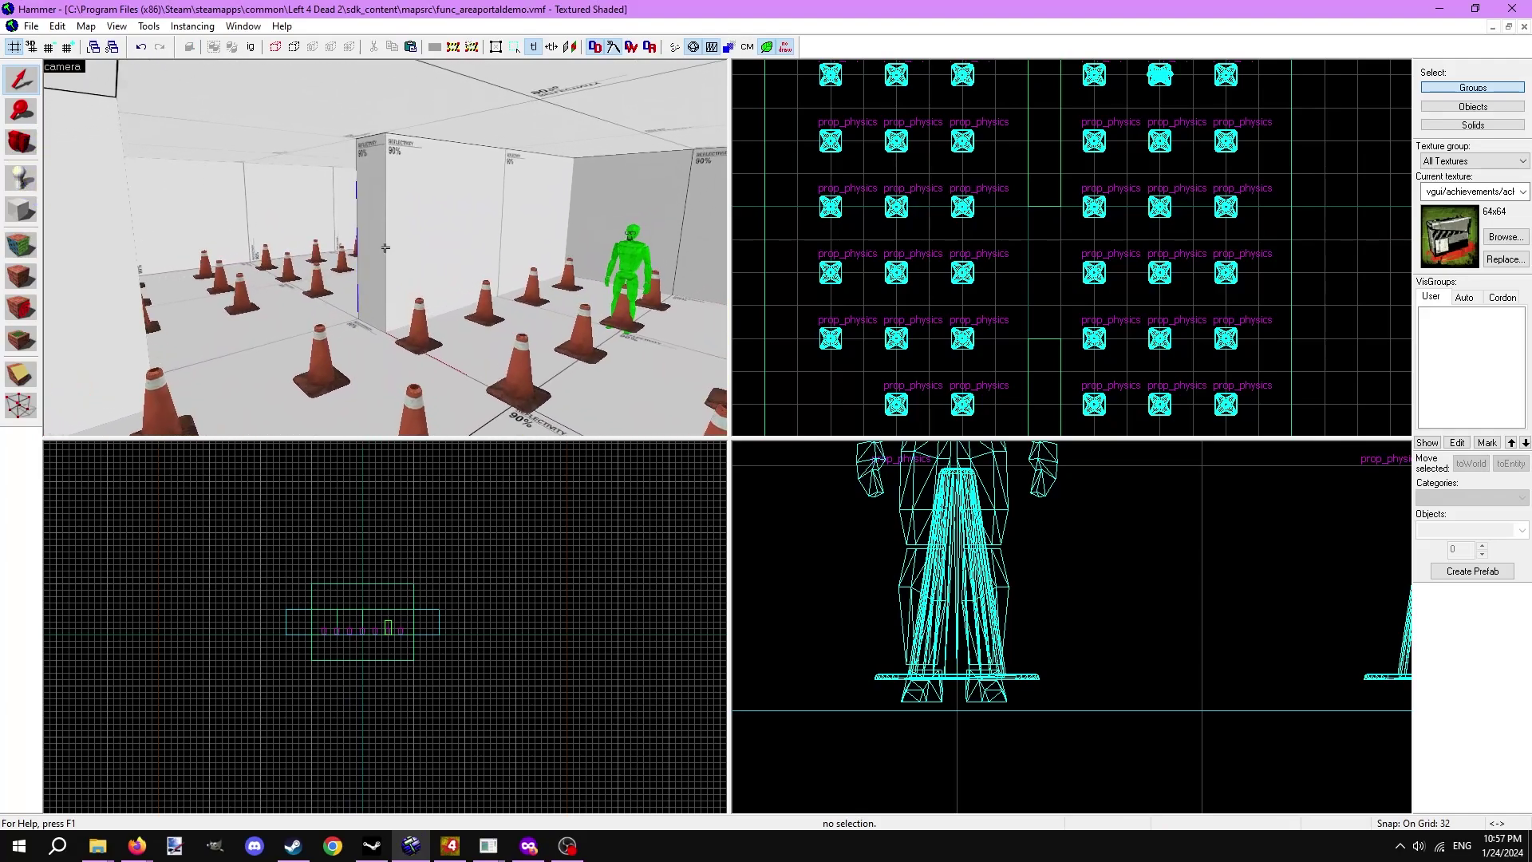
# Fly the 3D camera into the cone room and turn toward the green figure
pyautogui.moveTo(282, 248); pyautogui.dragTo(47, 214)
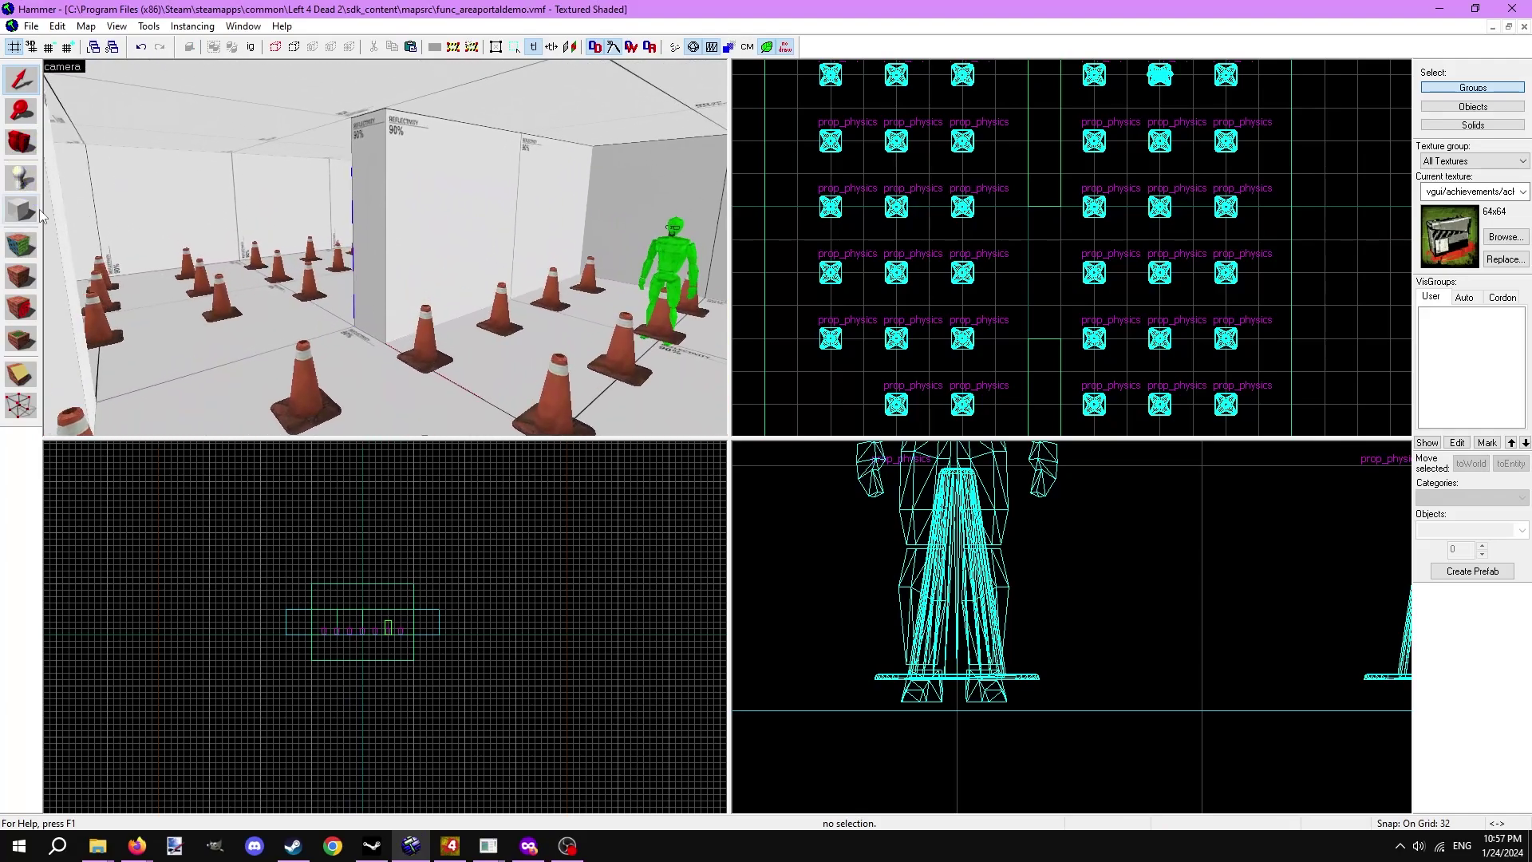
pyautogui.press('Left')
pyautogui.press('w')
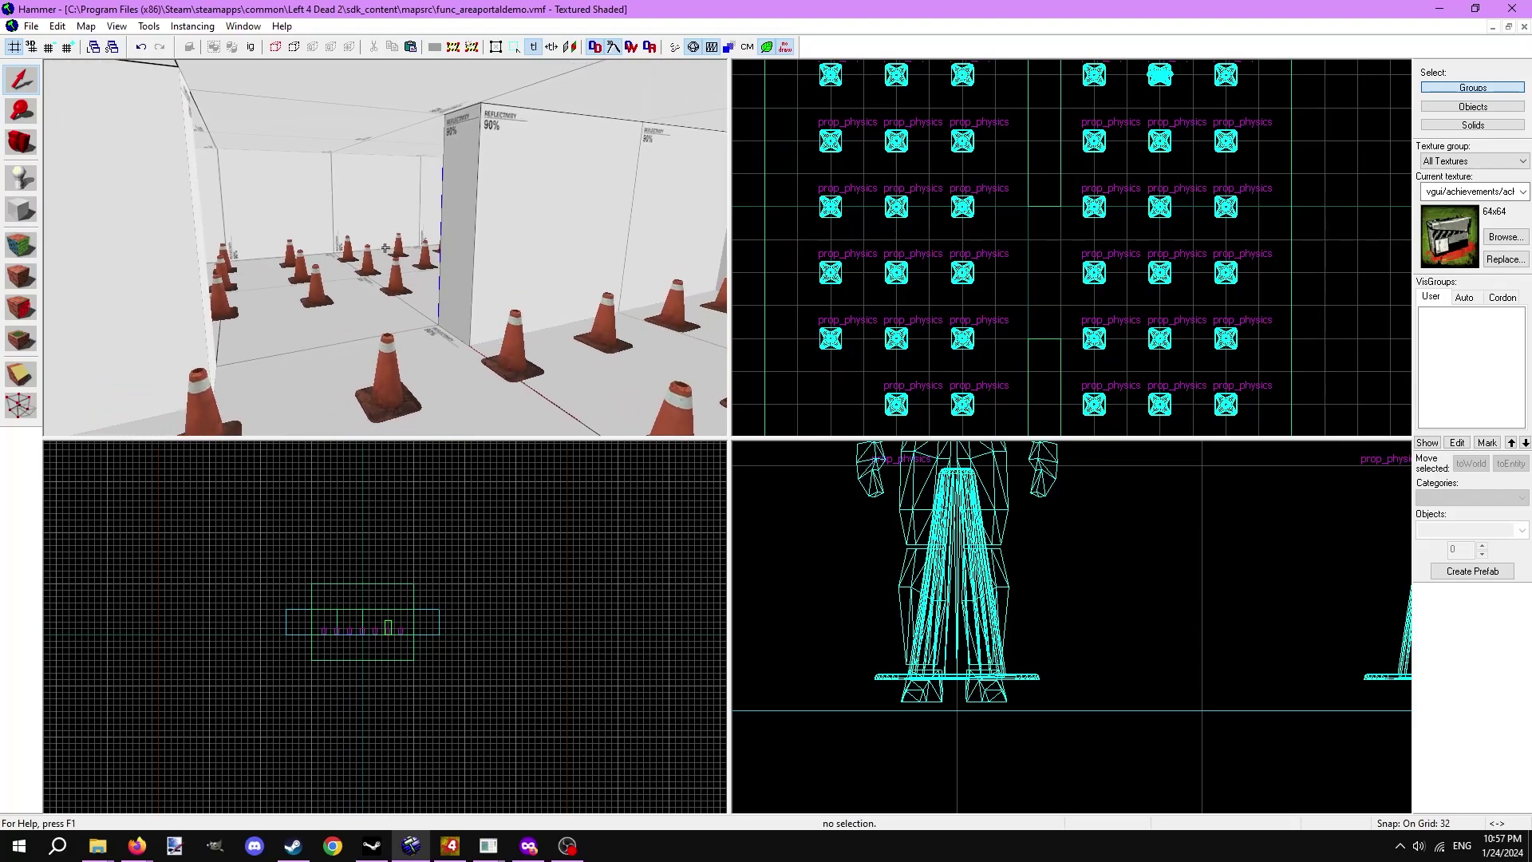
pyautogui.press('Right')
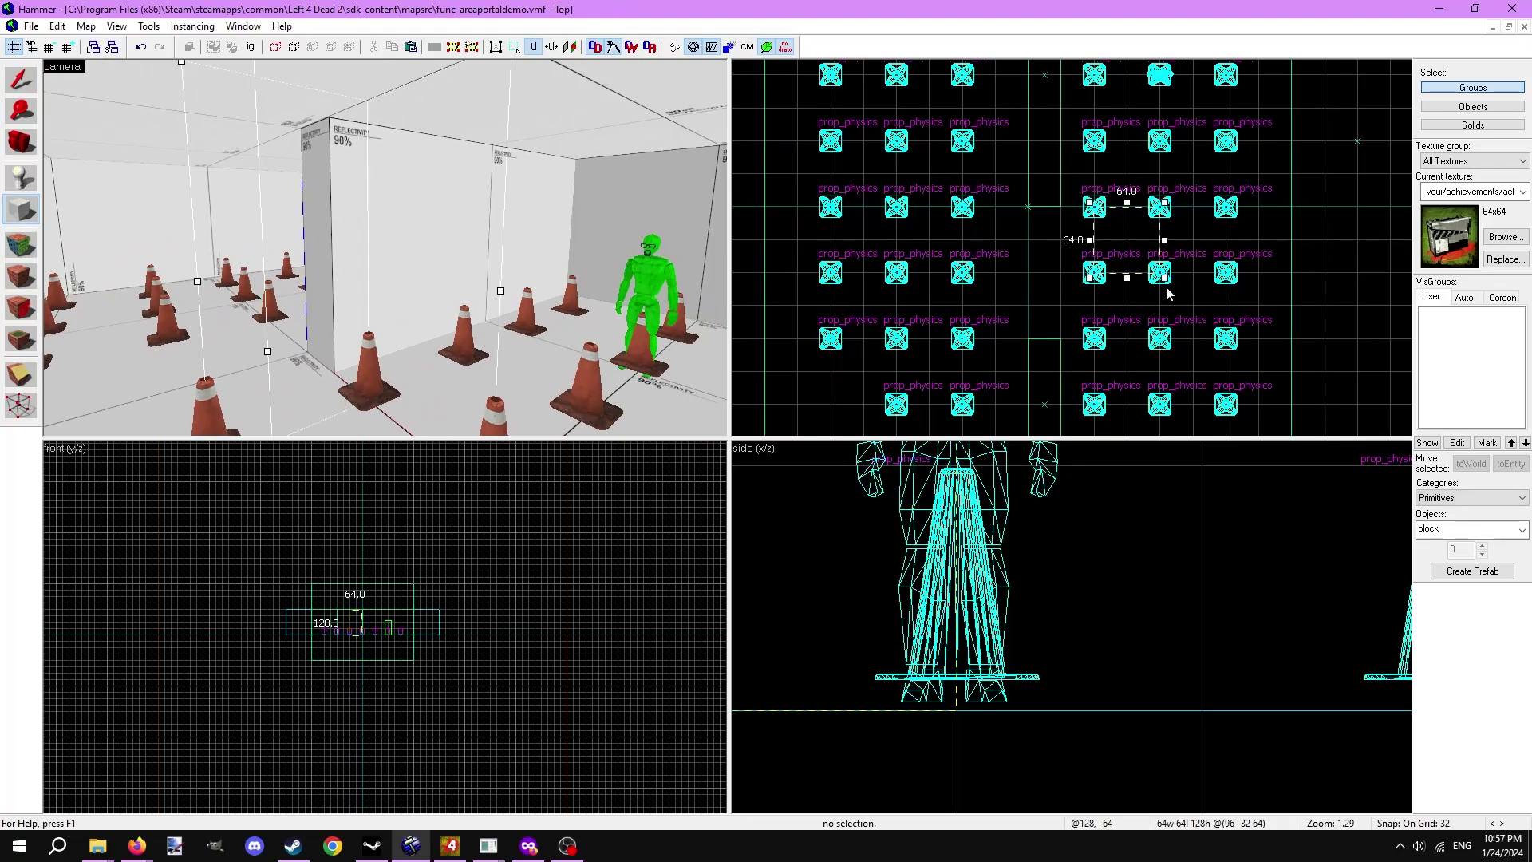
# Create the outlined doorway block as a brush textured with the areaportal material
pyautogui.click(1484, 245)
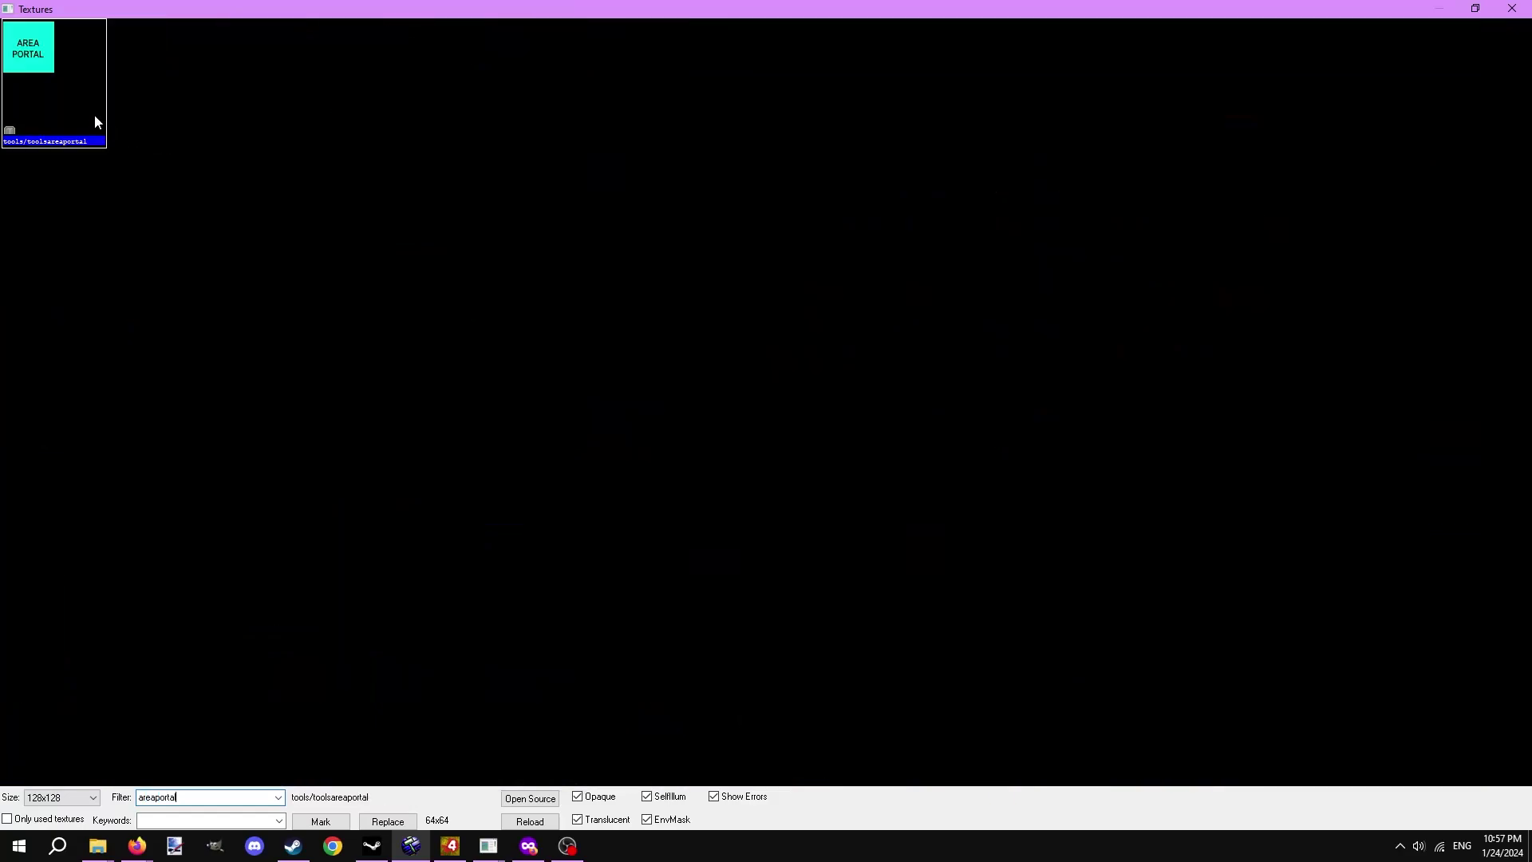
pyautogui.doubleClick(89, 110)
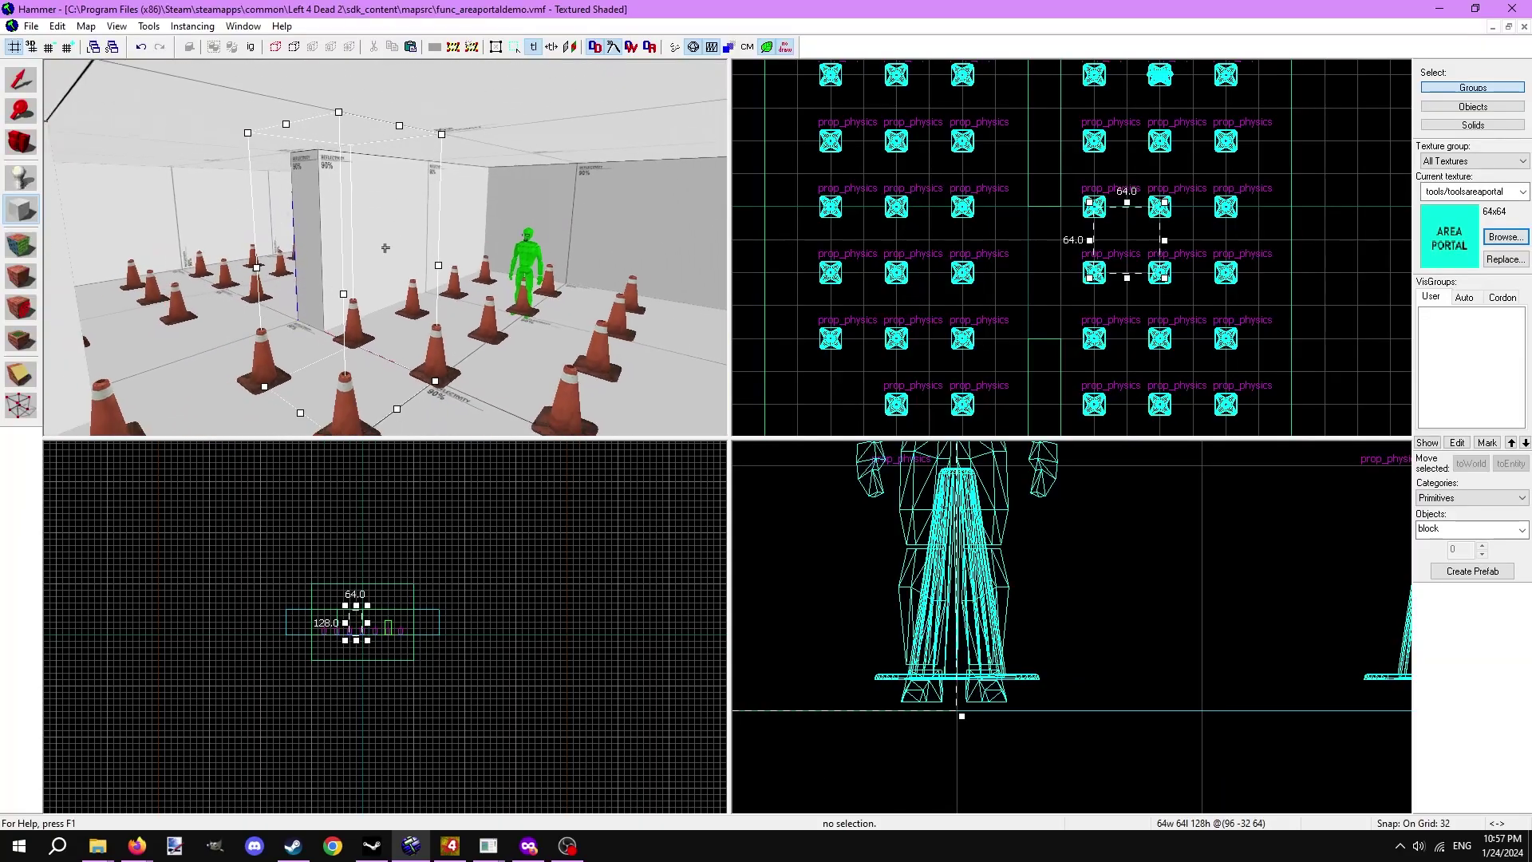
pyautogui.press('Return')
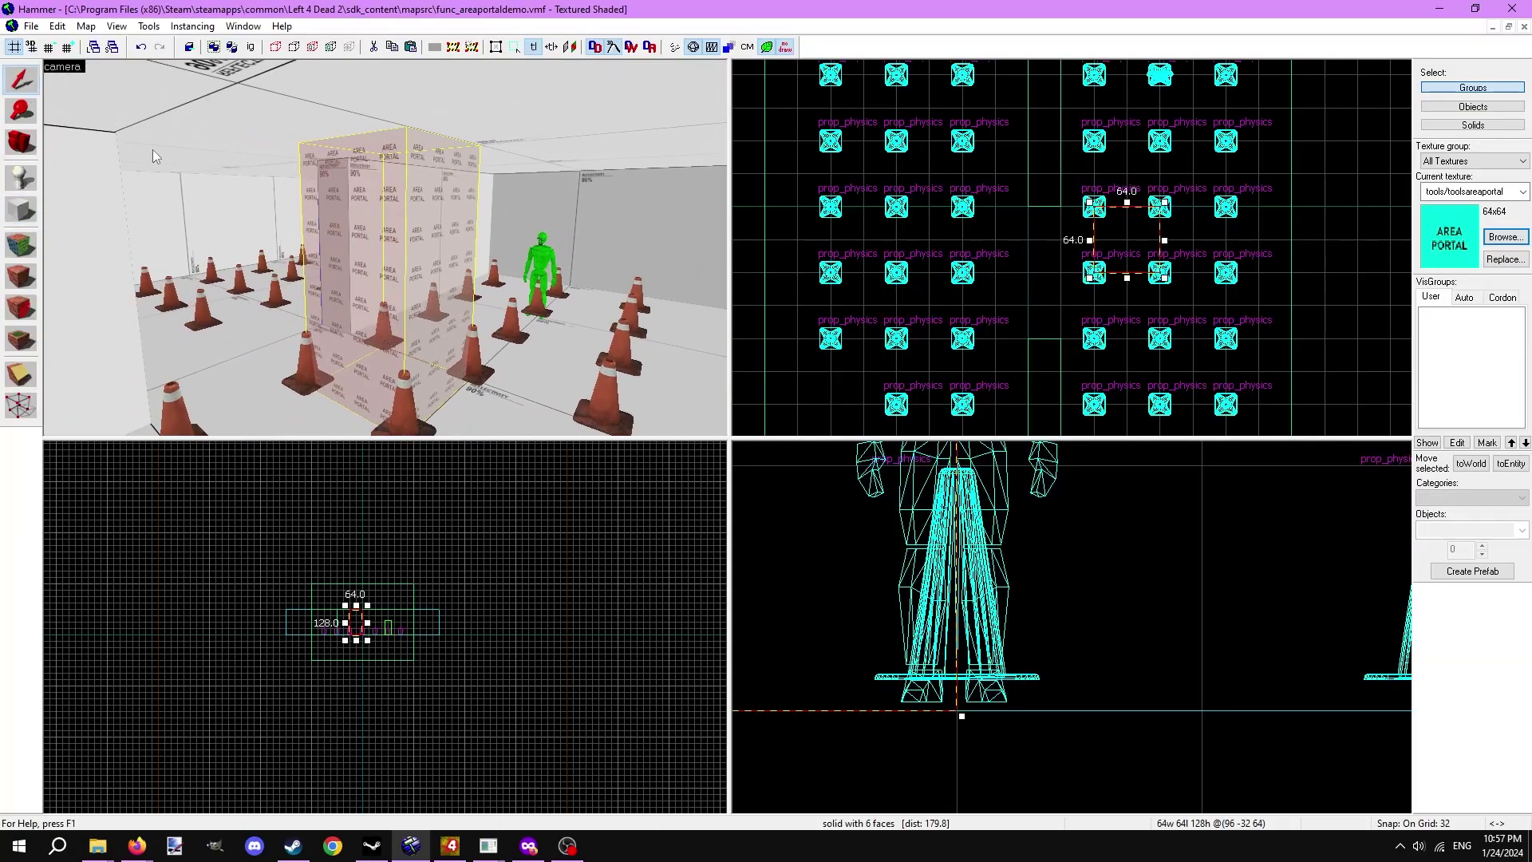
# Tie the new doorway brush to a func_areaportal entity and centre the view on it
pyautogui.hotkey('ctrl', 't')
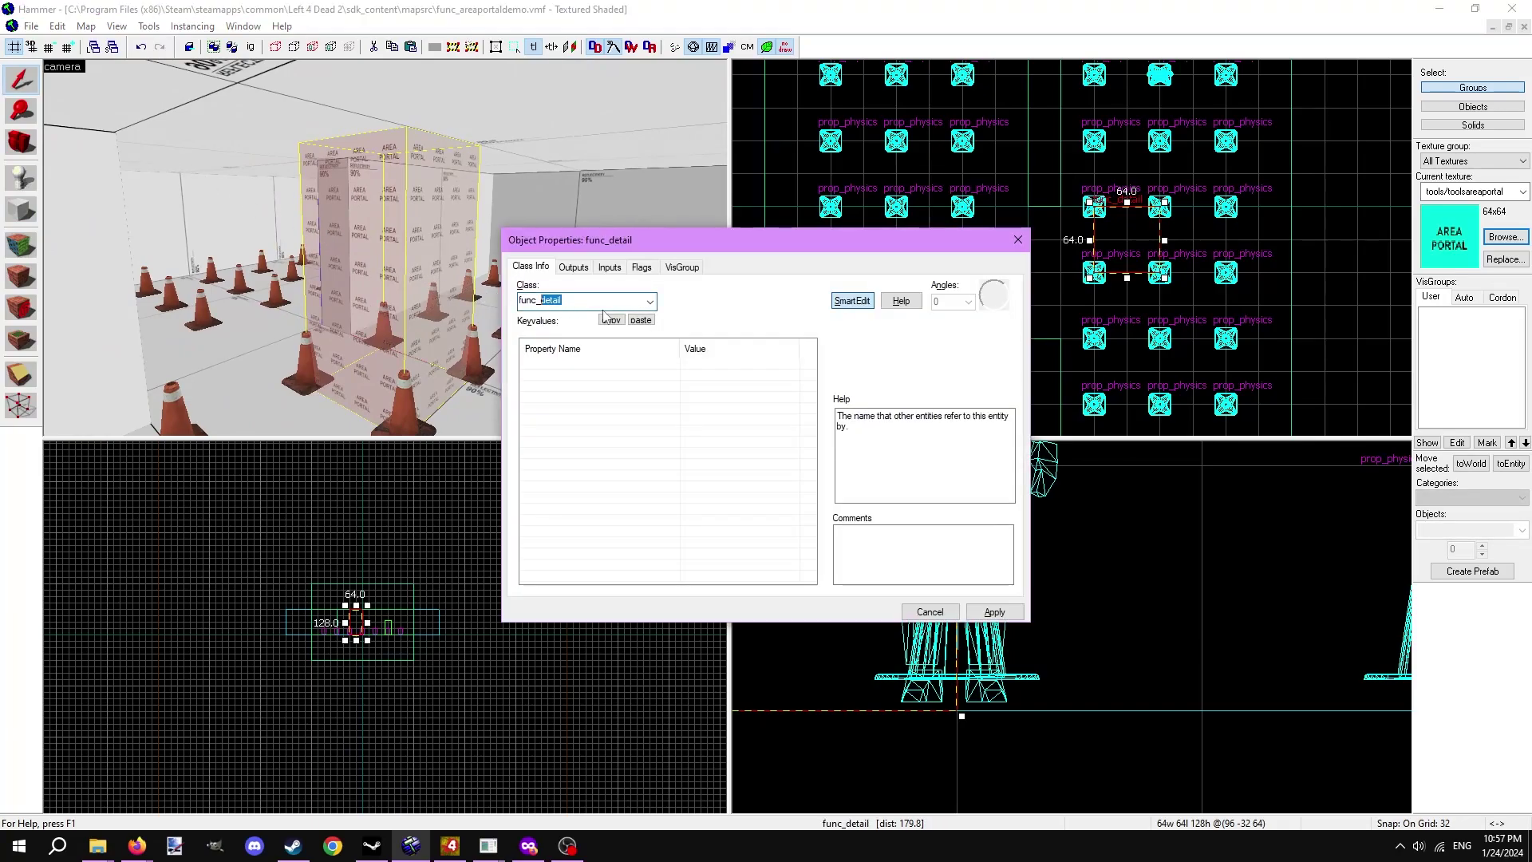
pyautogui.click(612, 317)
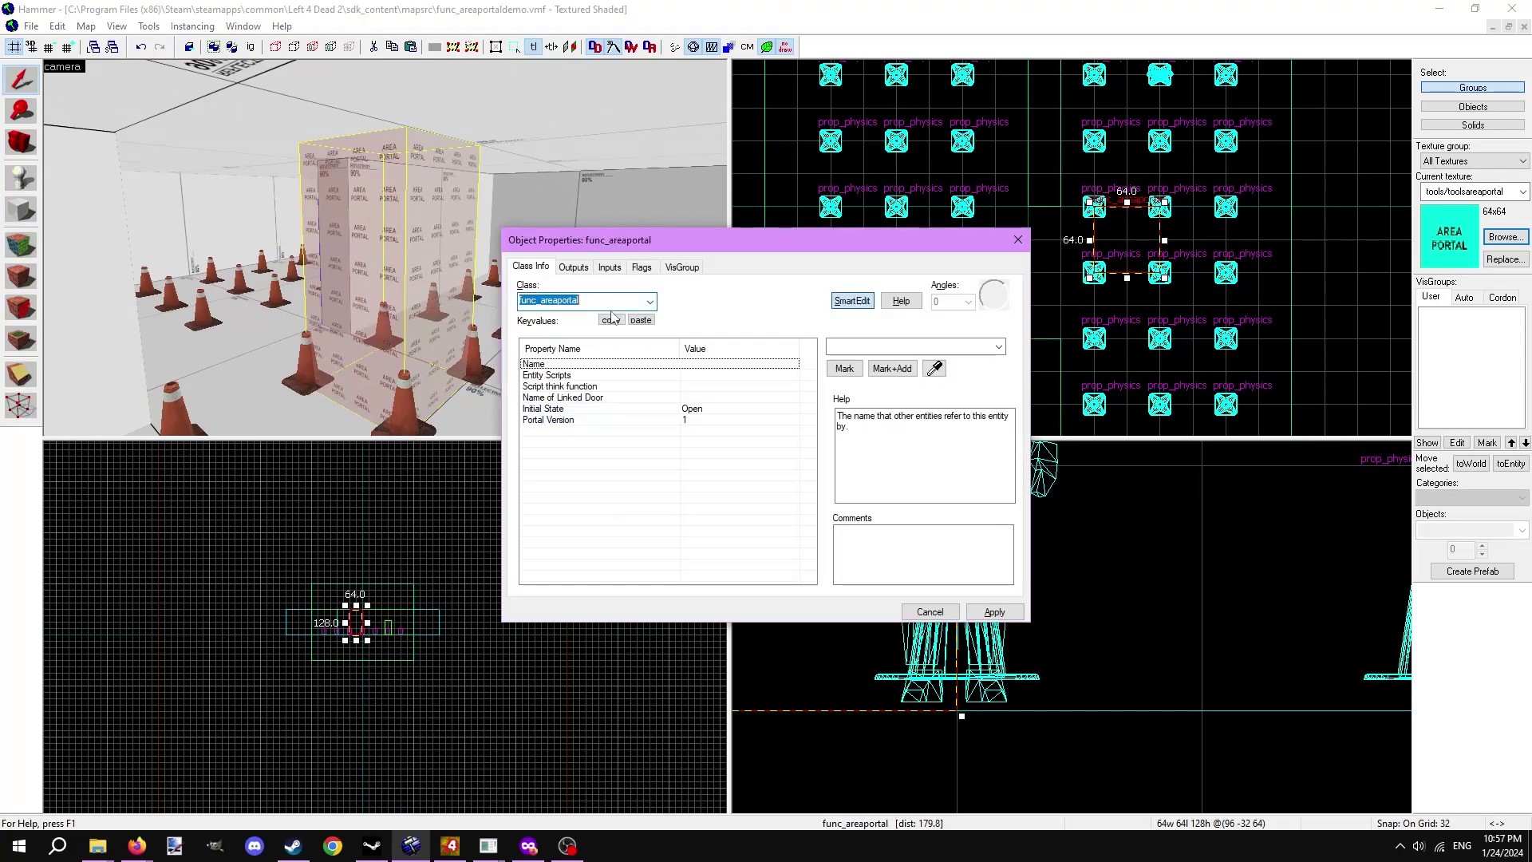
pyautogui.click(931, 612)
pyautogui.click(1117, 248)
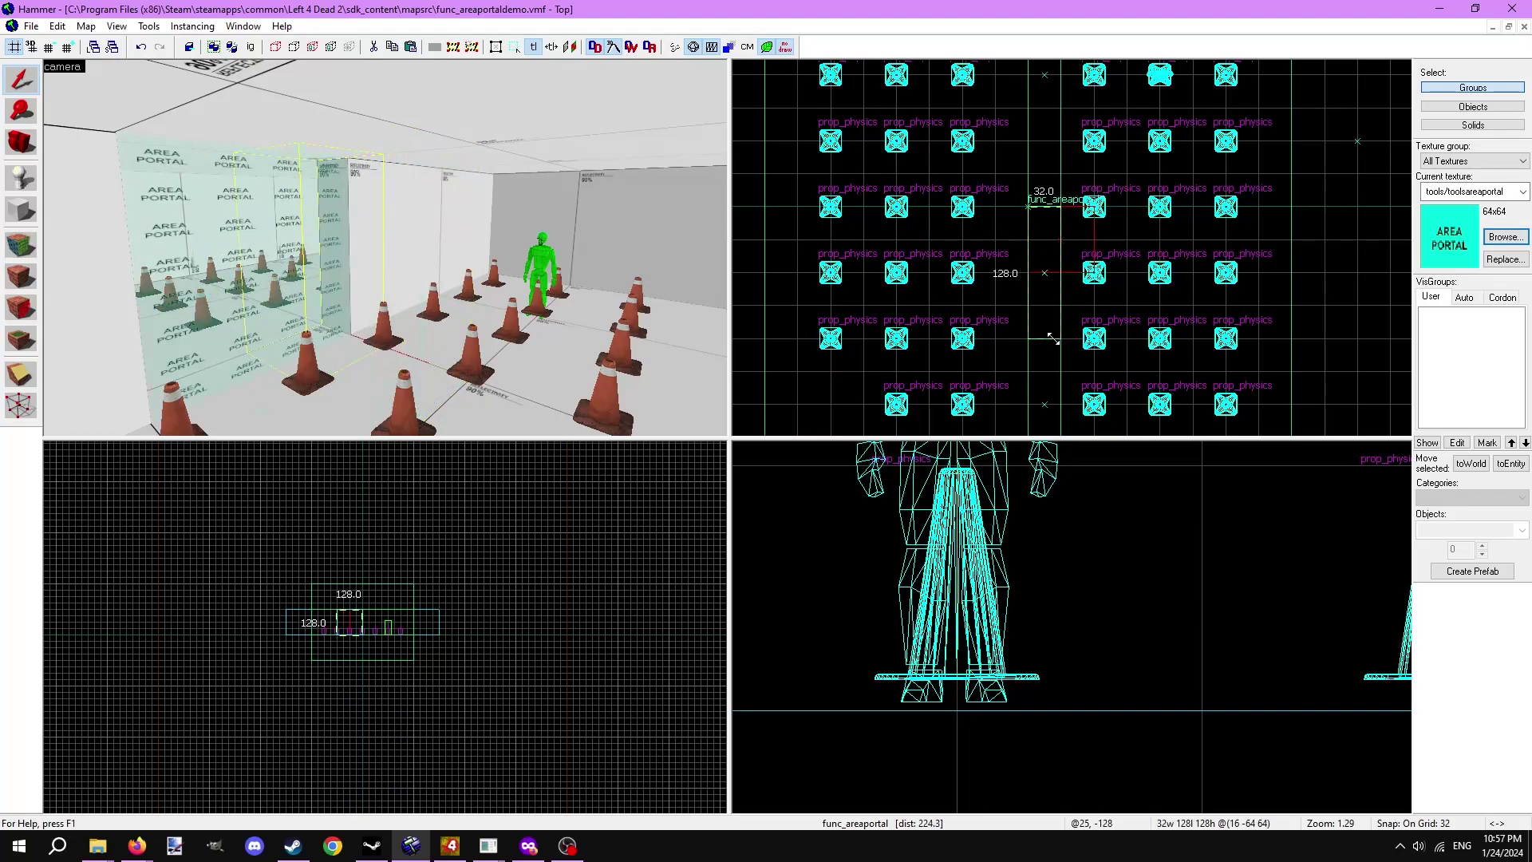
pyautogui.hotkey('ctrl', 'shift', 'e')
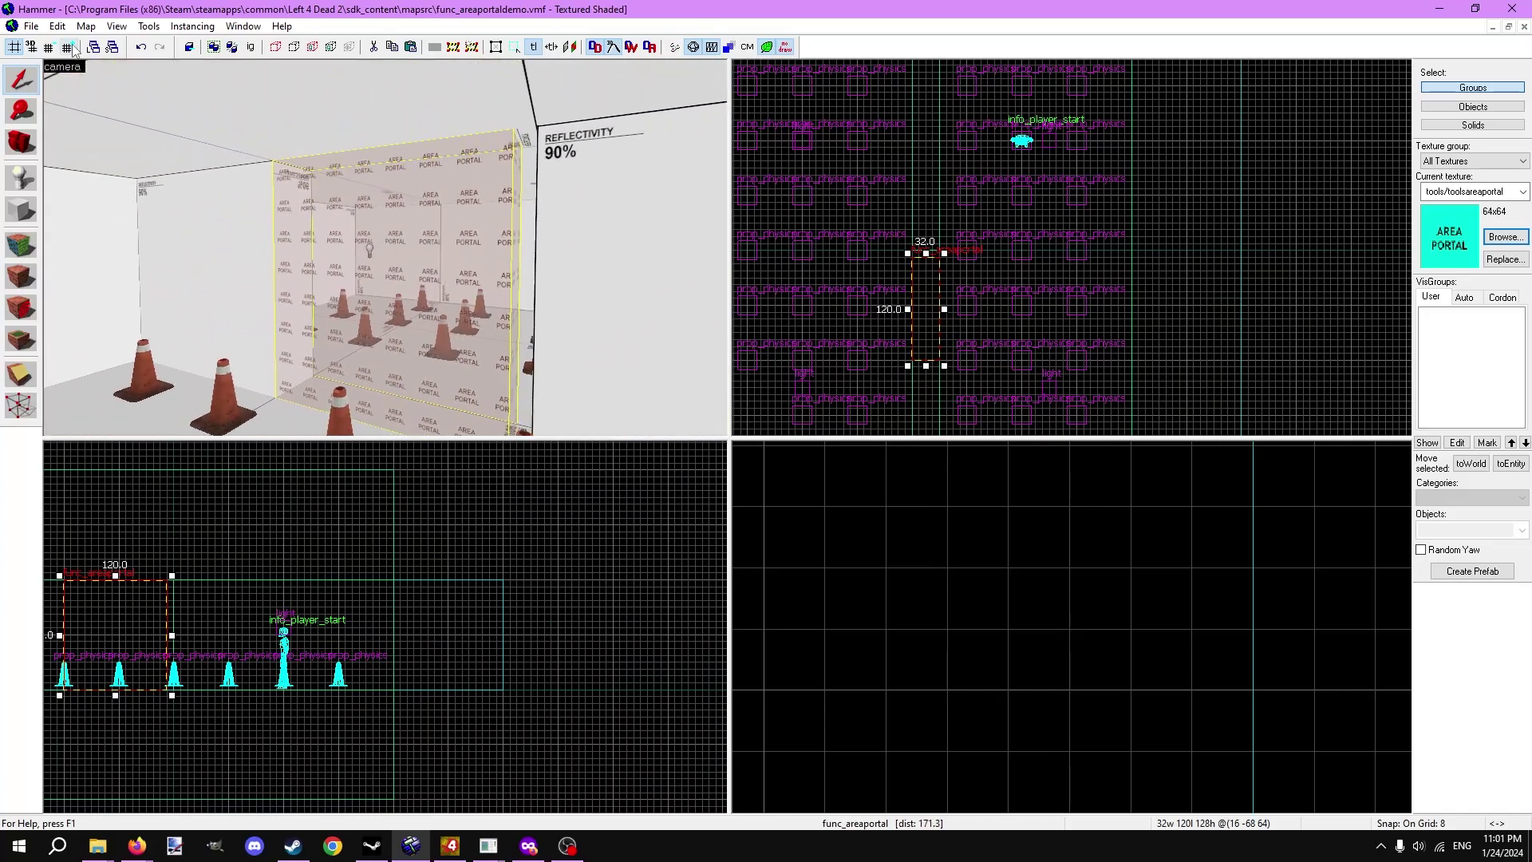
# Bring up the map compile options and fly through the room to review the areaportals
pyautogui.click(116, 199)
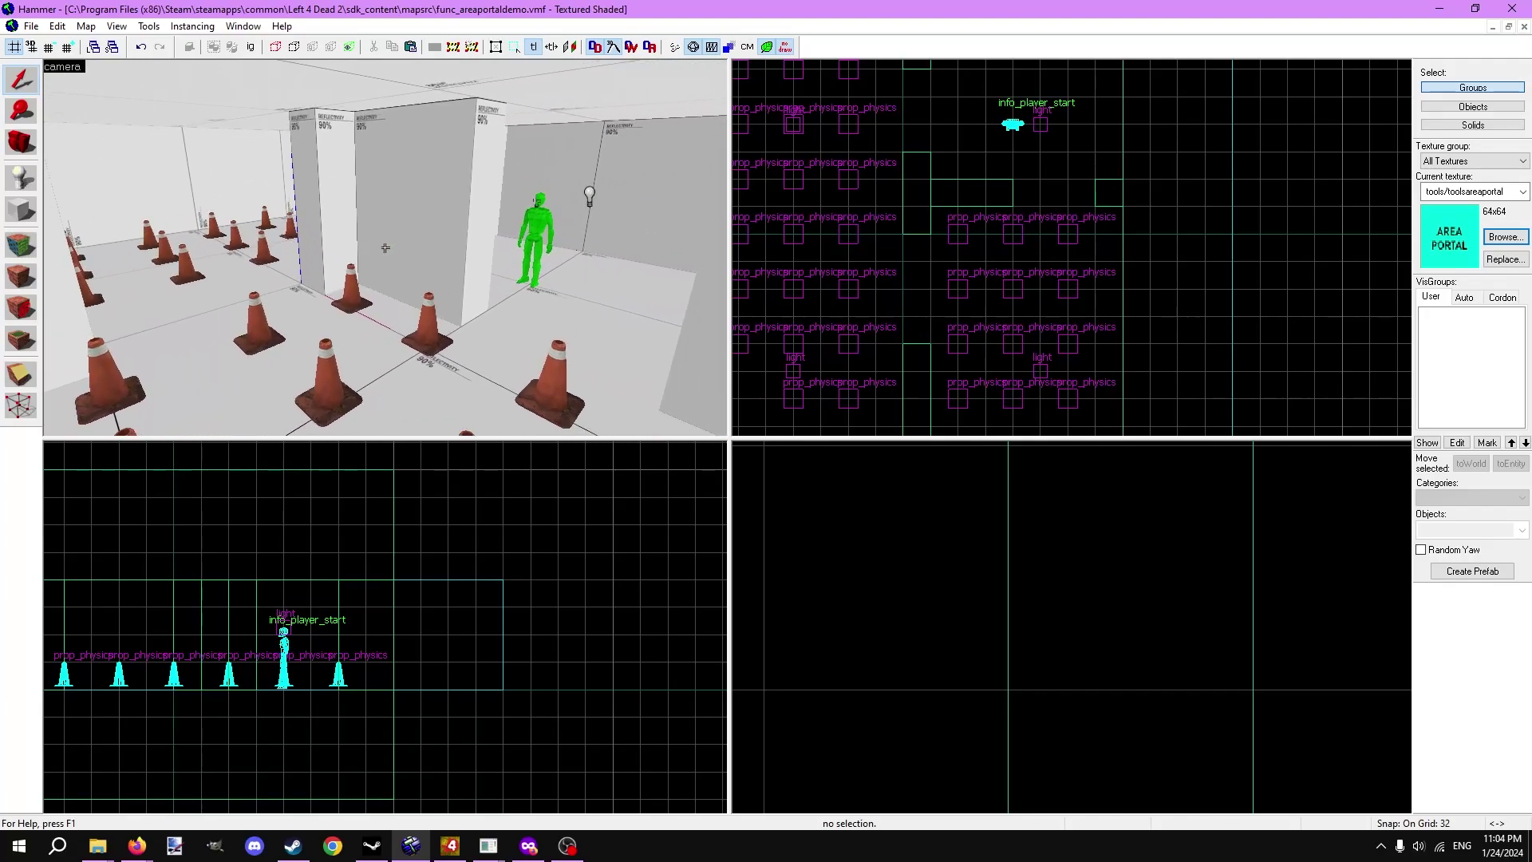
pyautogui.press('w')
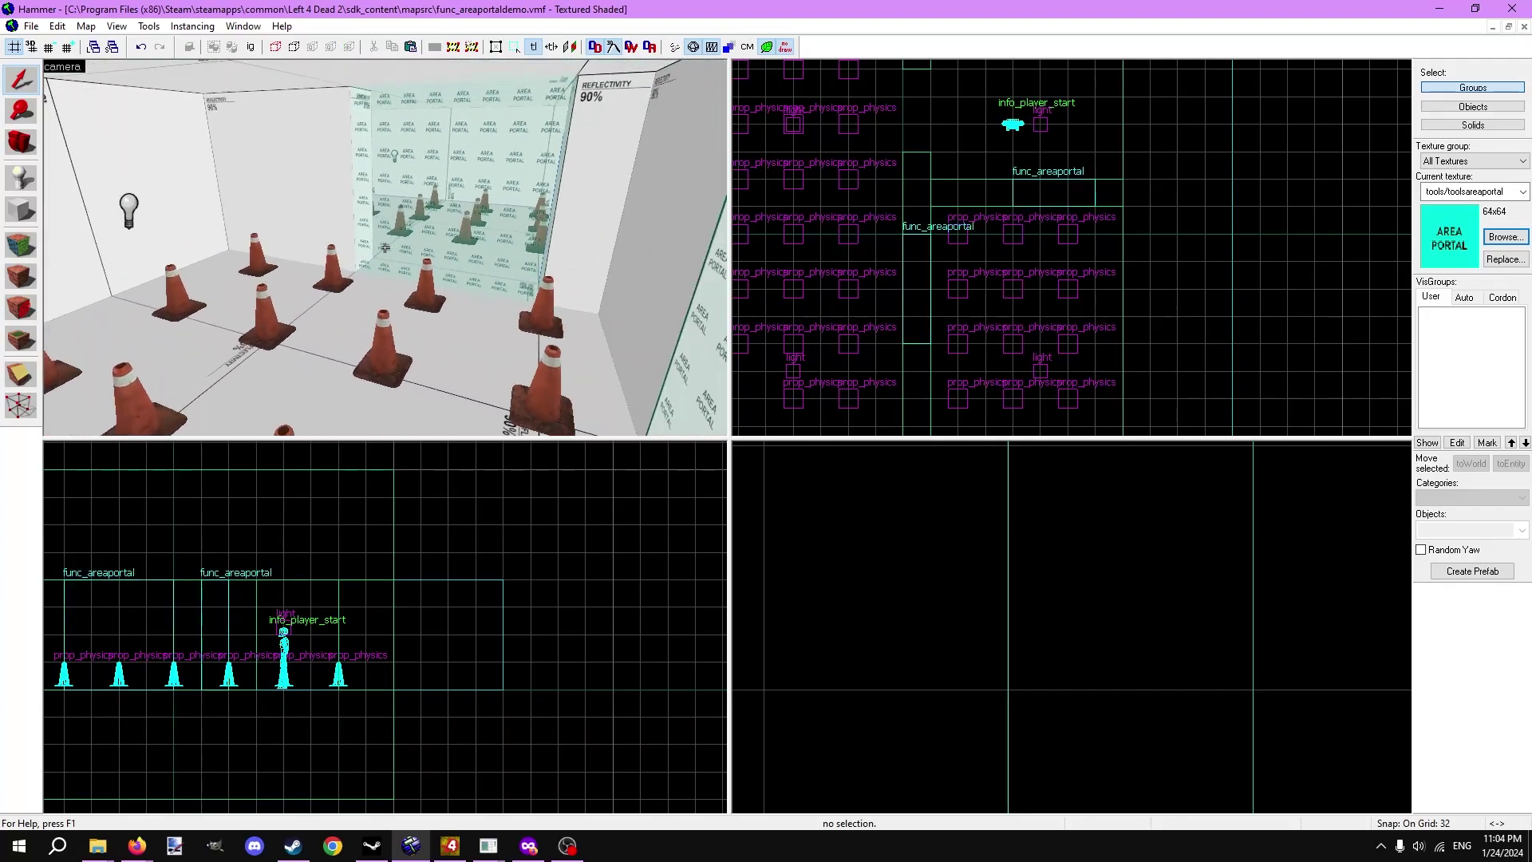
pyautogui.press('z')
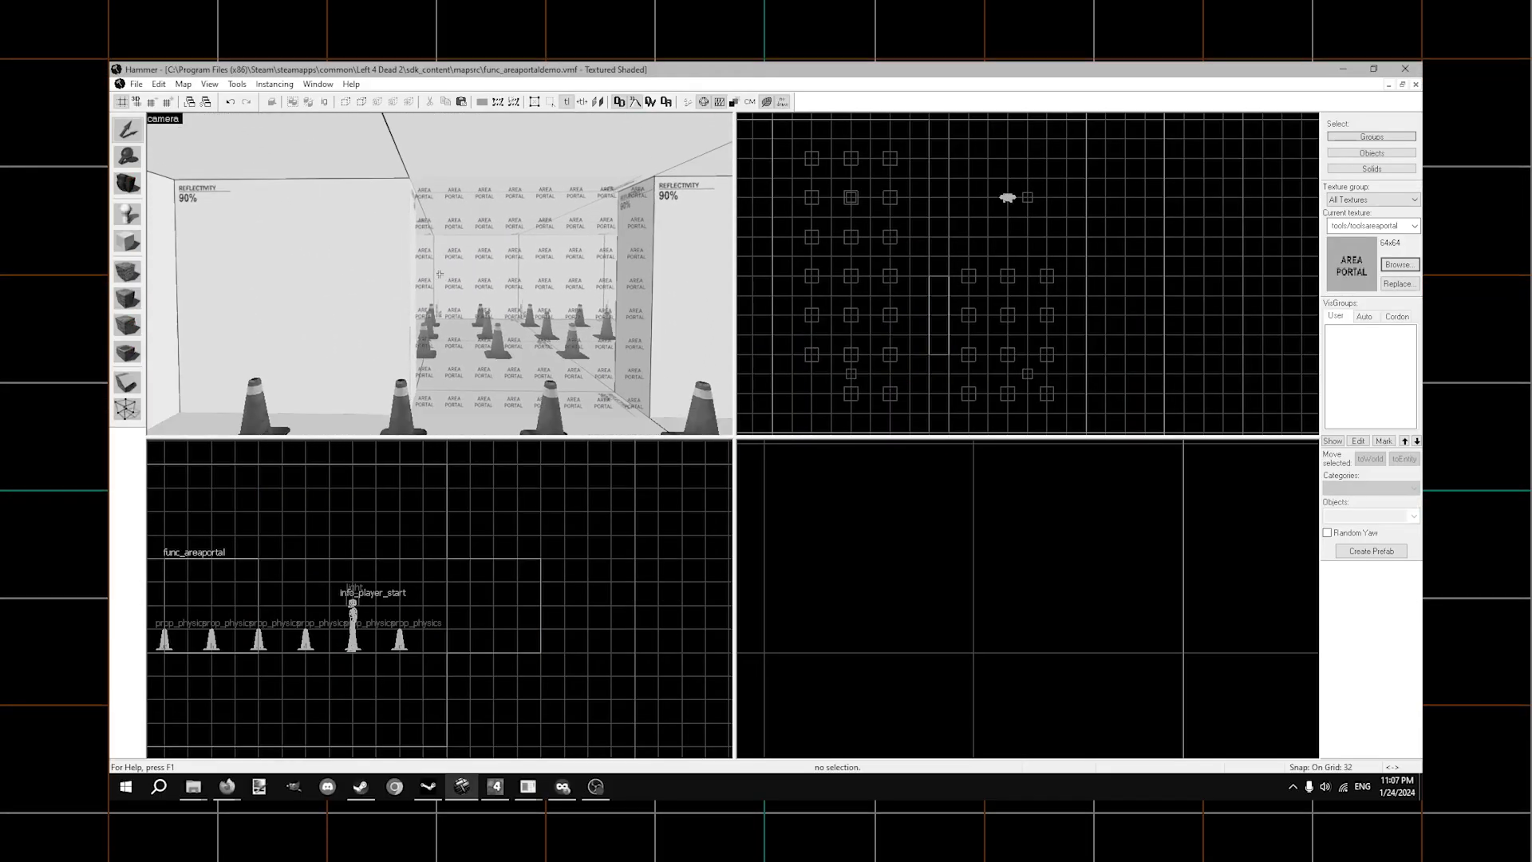
# Start a compile of the cone map from the compile settings
pyautogui.click(135, 84)
pyautogui.click(167, 230)
pyautogui.press('Return')
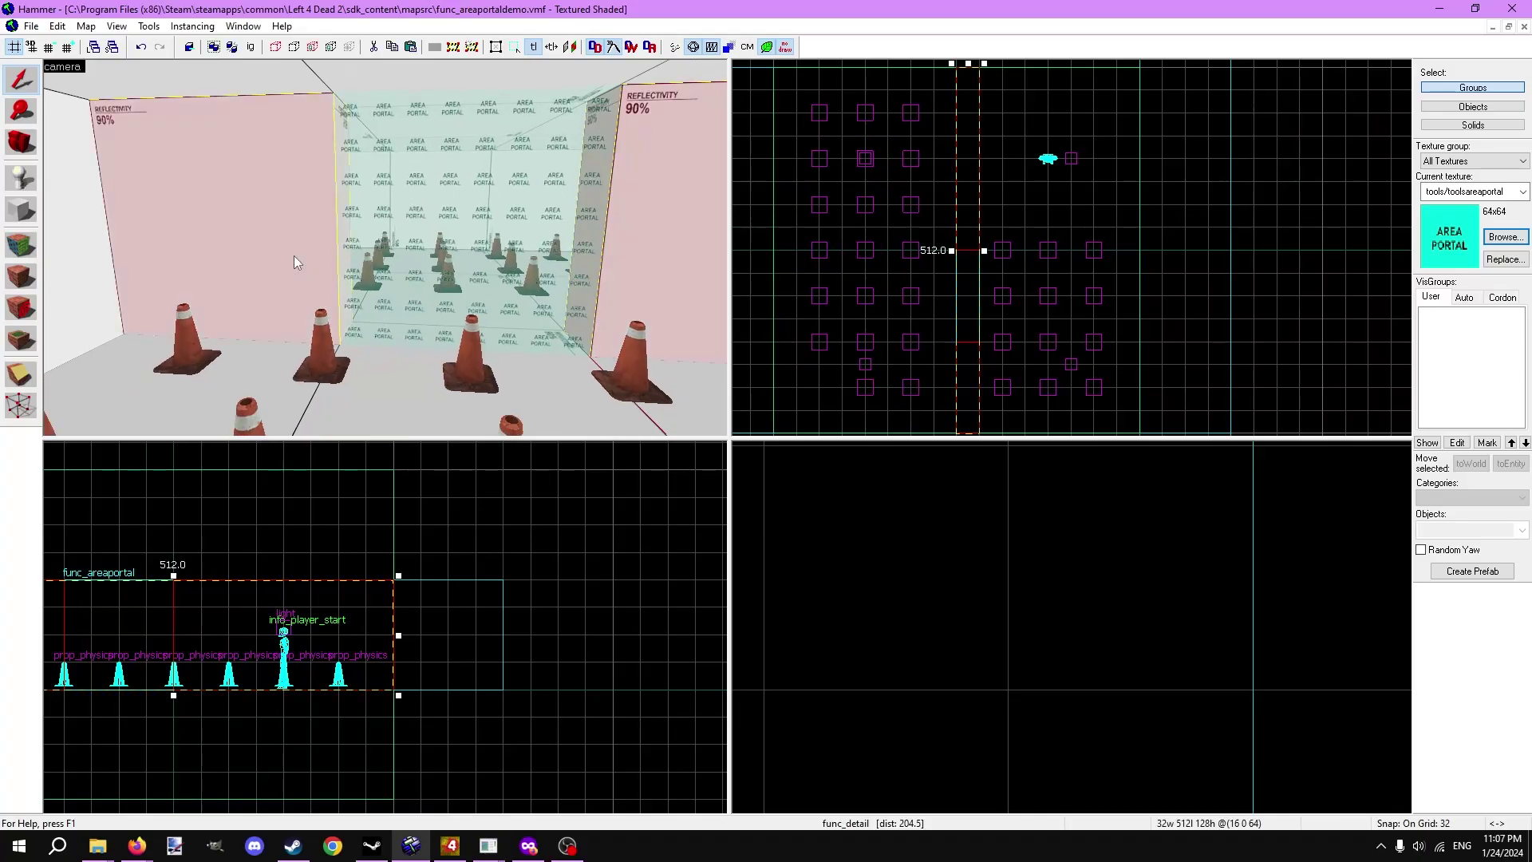
# Return the selected walls to world brushes via their entity properties
pyautogui.hotkey('alt', 'Return')
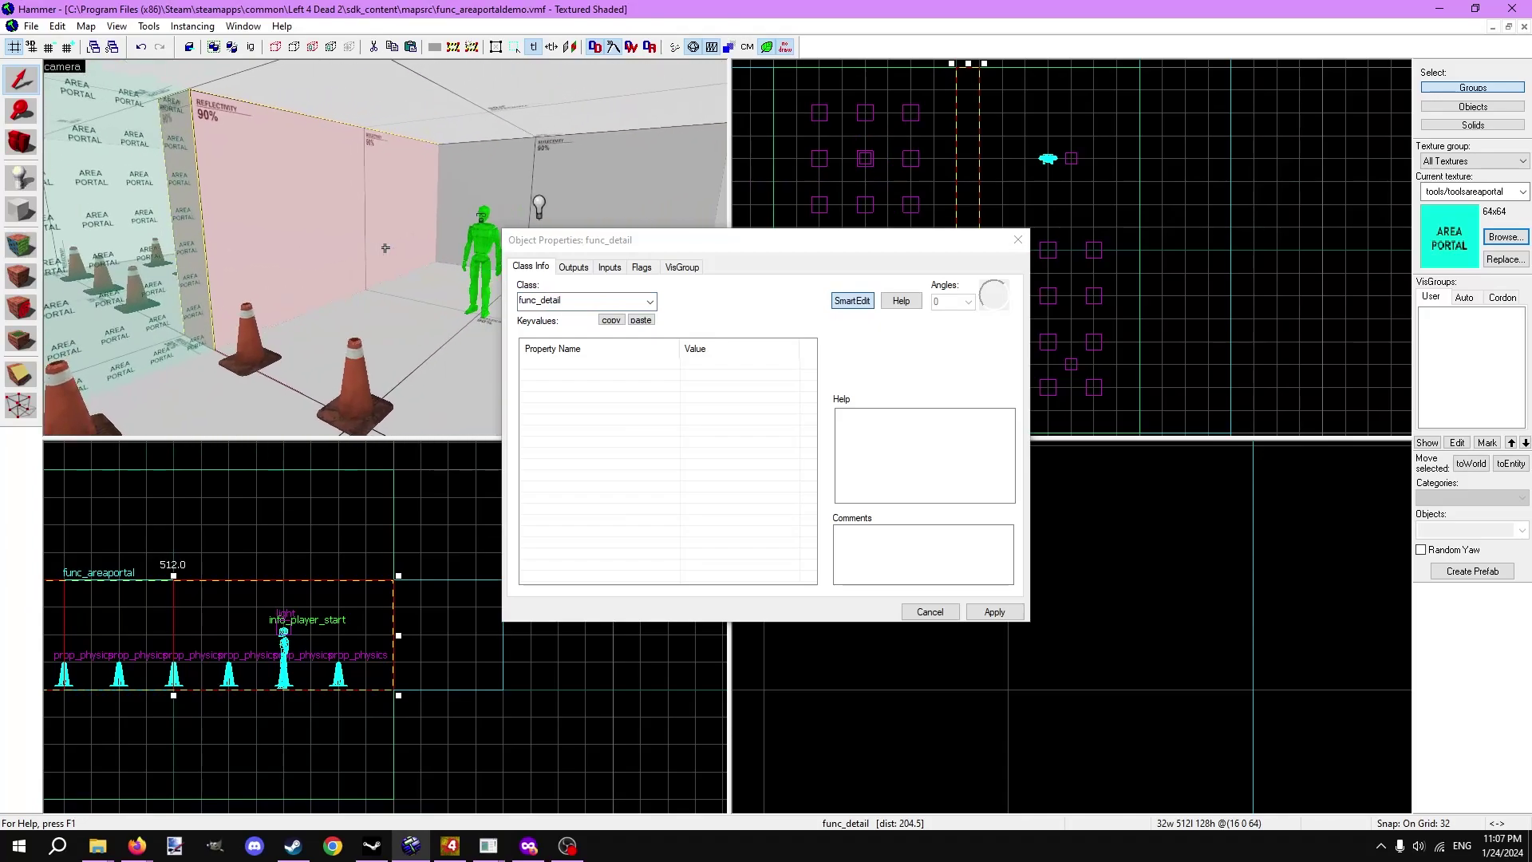
pyautogui.press('z')
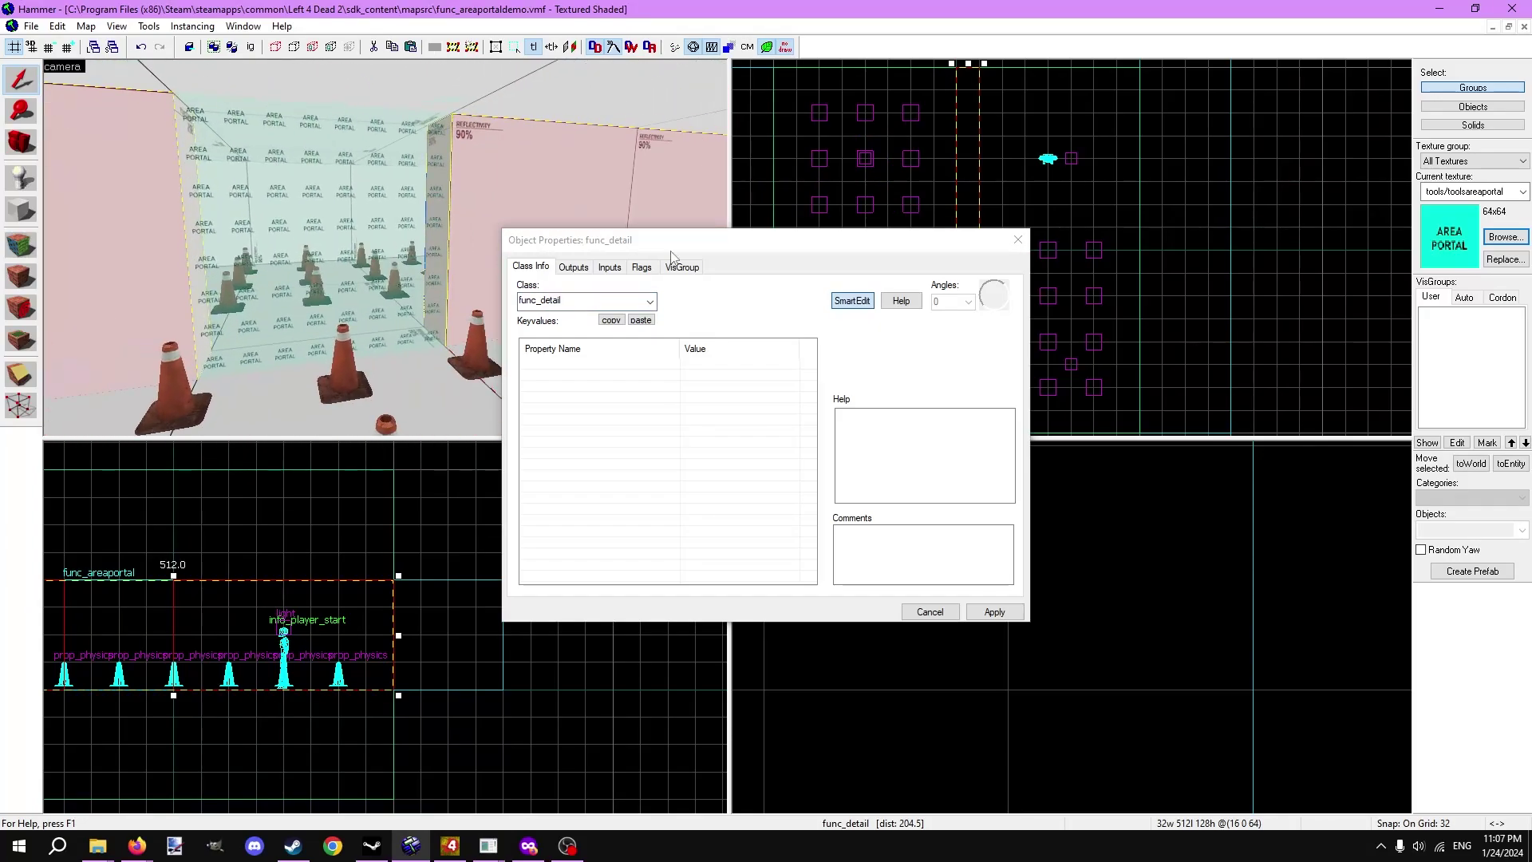
pyautogui.click(1015, 242)
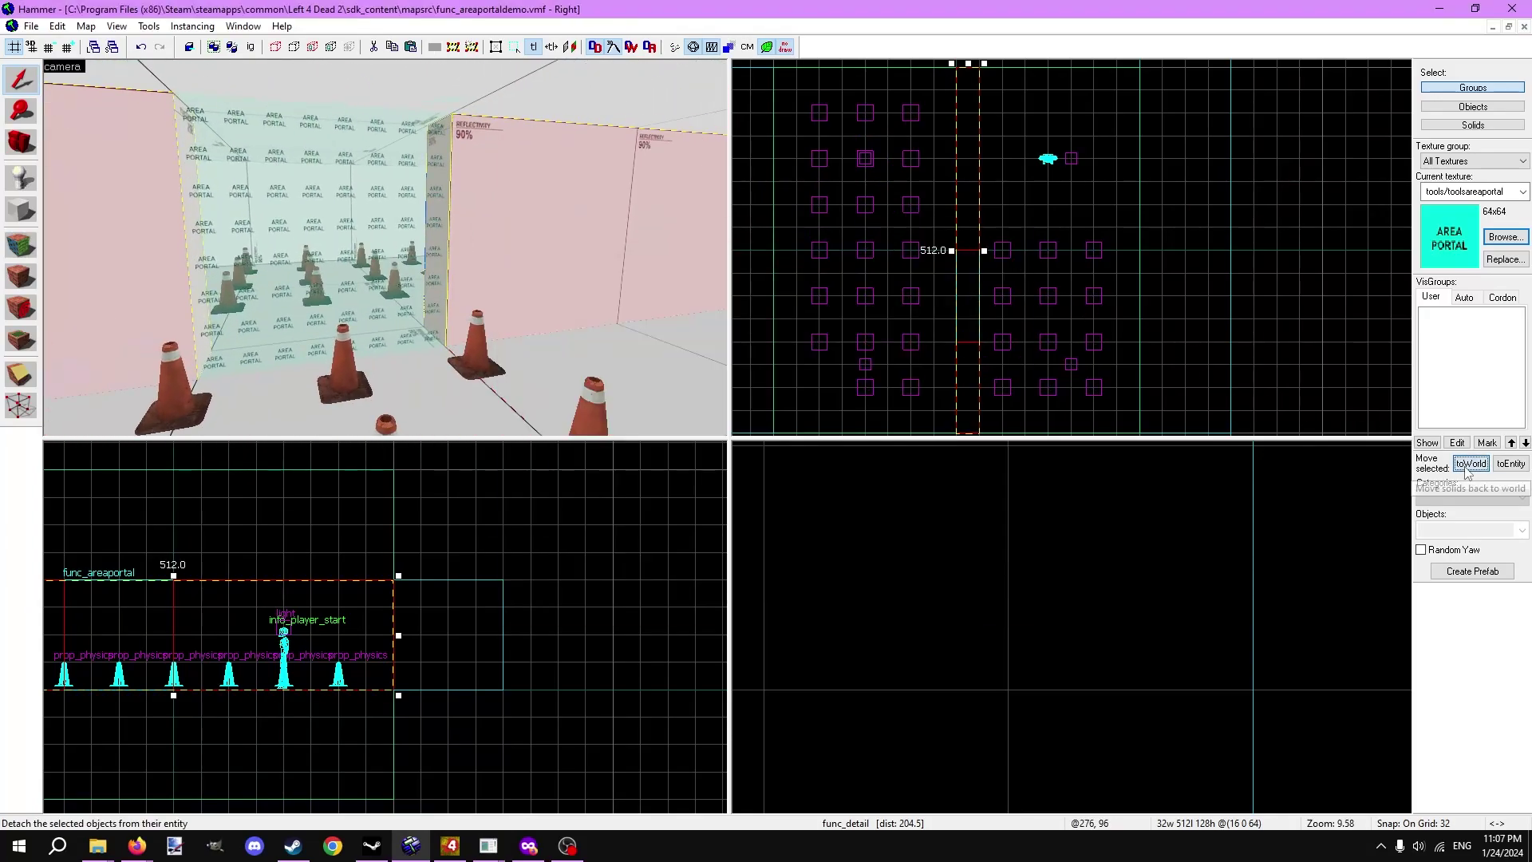
# Select the doorway areaportal brush, then compile and run the map in Left 4 Dead 2
pyautogui.click(554, 255)
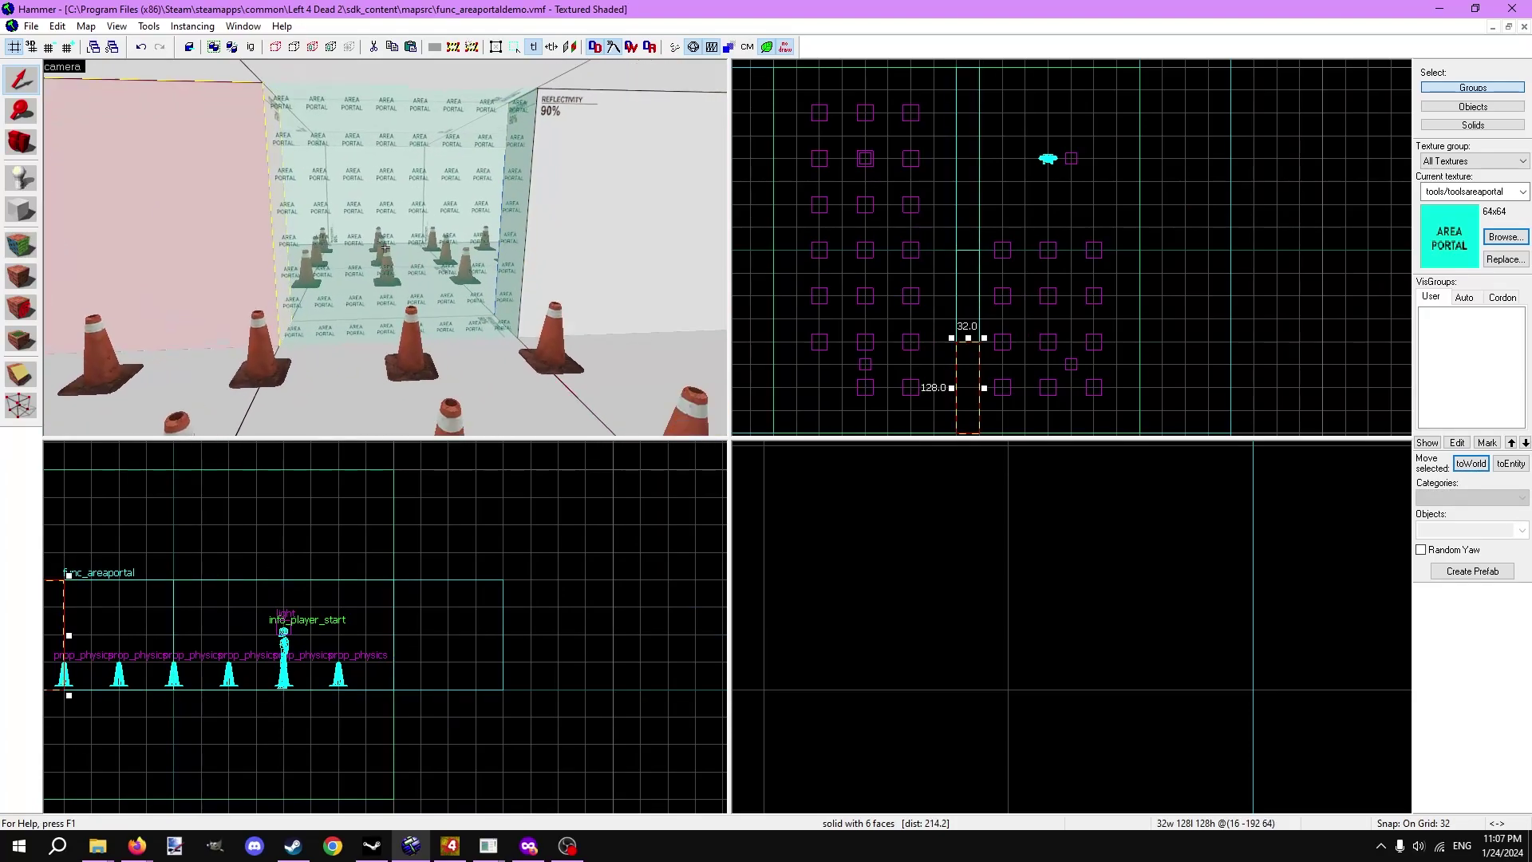
pyautogui.click(32, 25)
pyautogui.click(72, 195)
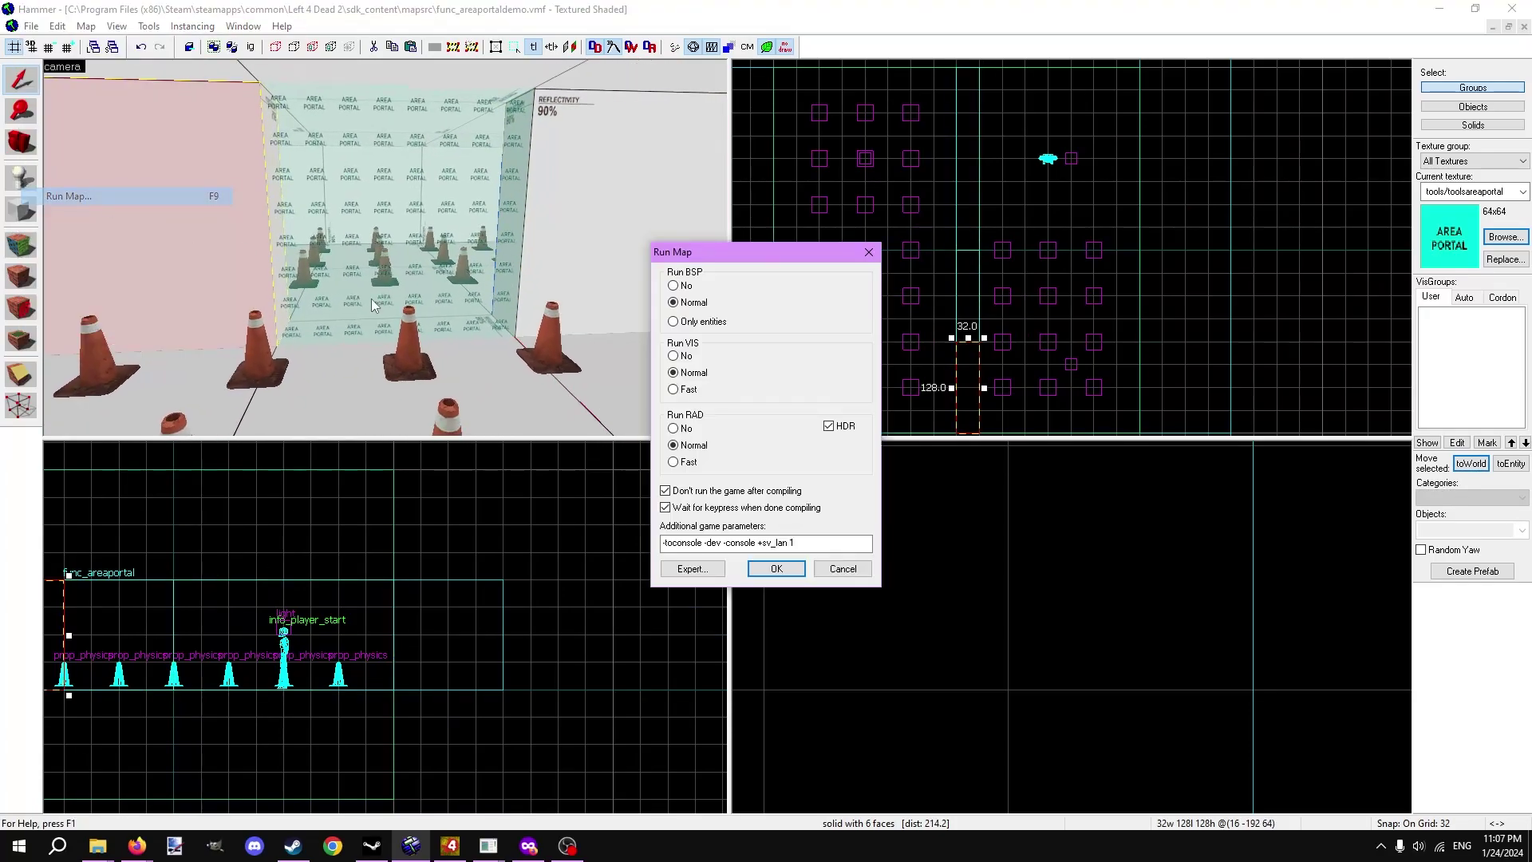
pyautogui.click(778, 568)
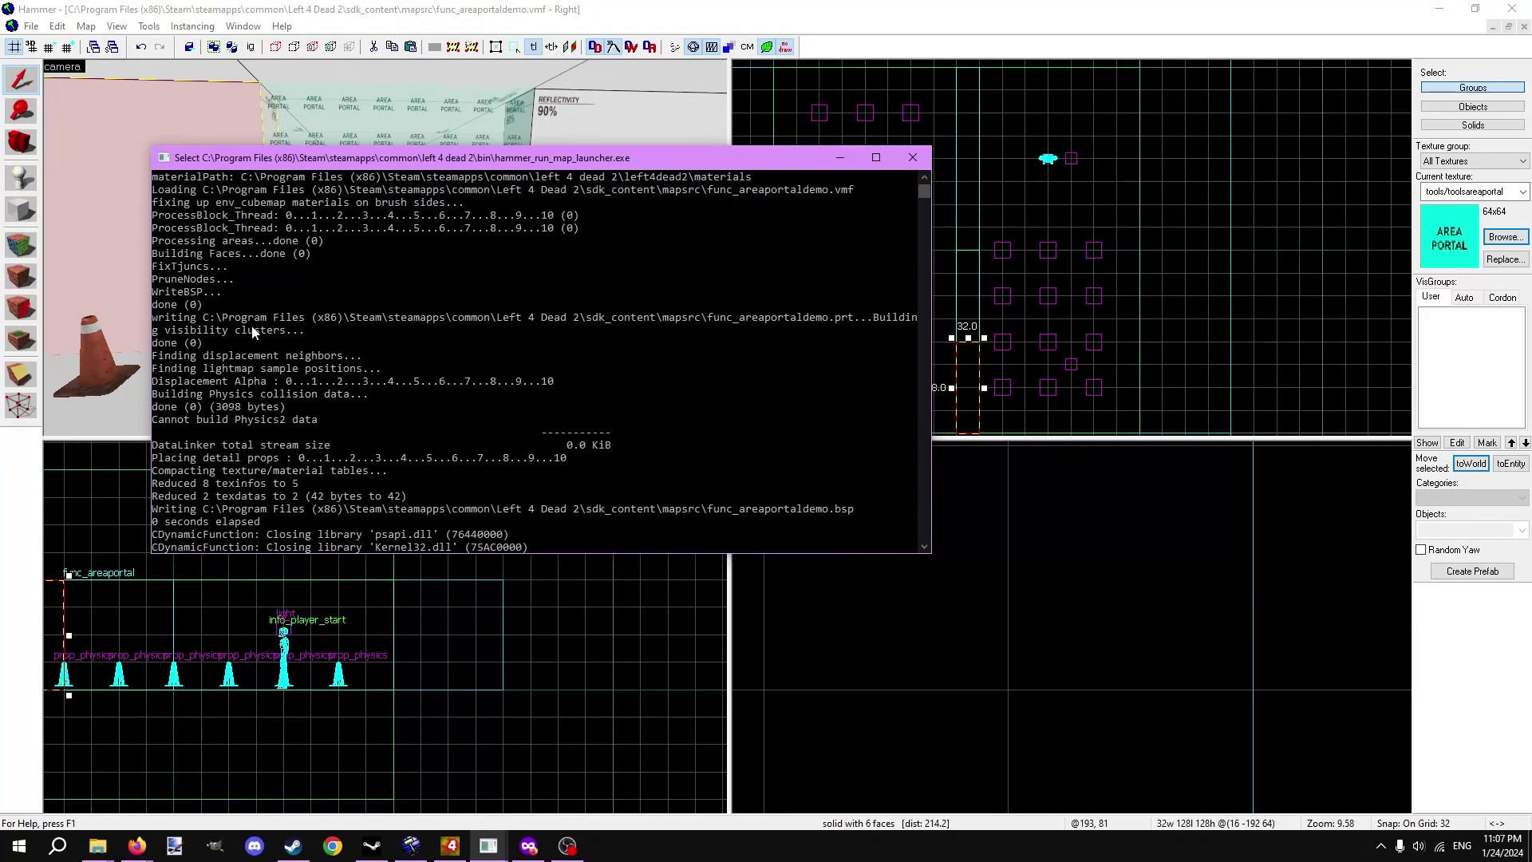
pyautogui.scroll(8, 342, 416)
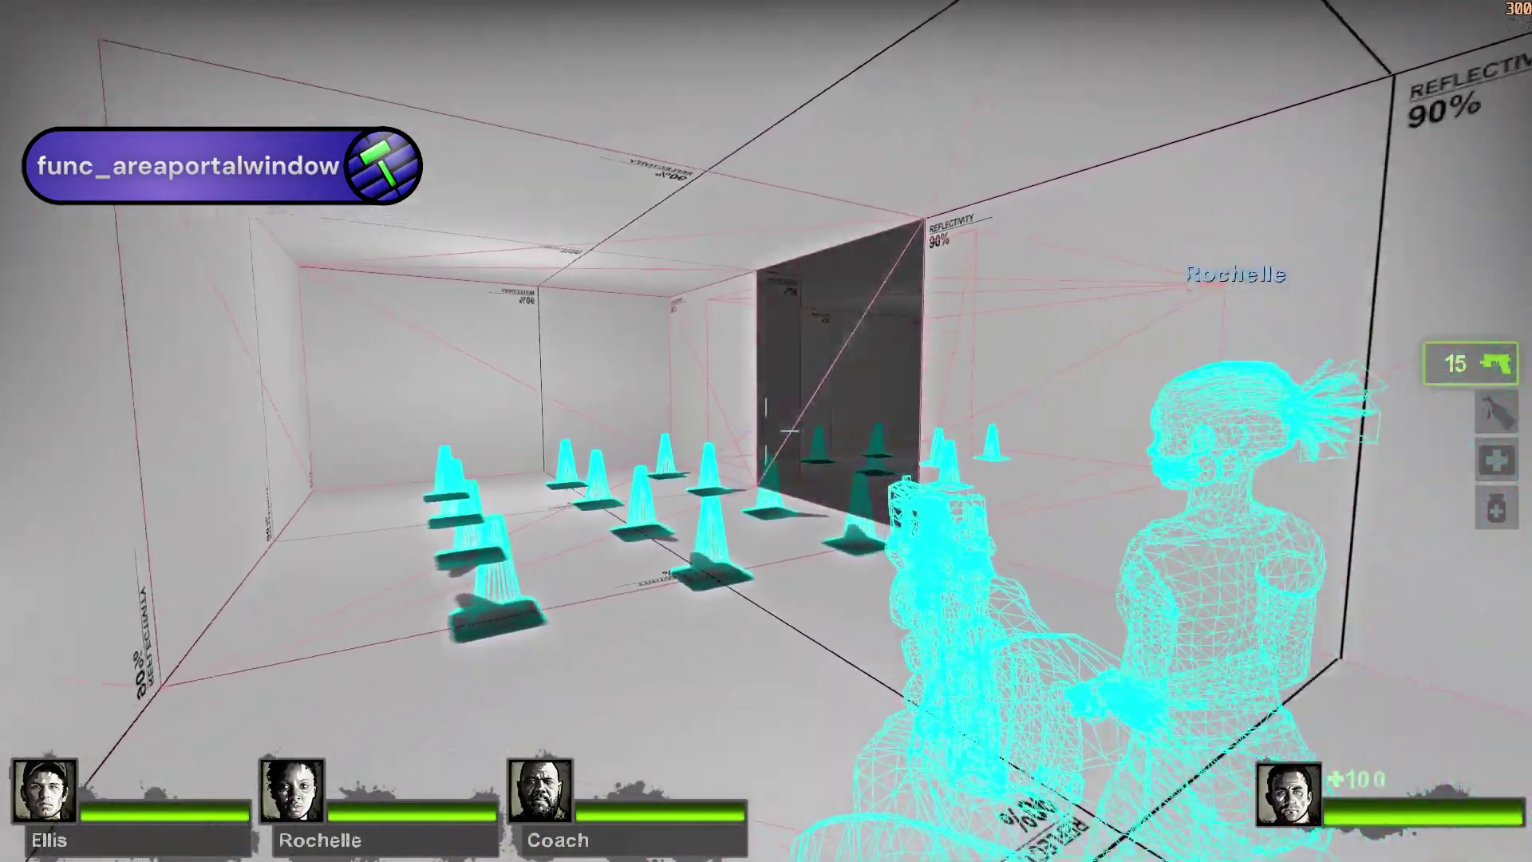
# Walk through the doorway and back among the cones, toggling wireframe to inspect culling
pyautogui.press('w')
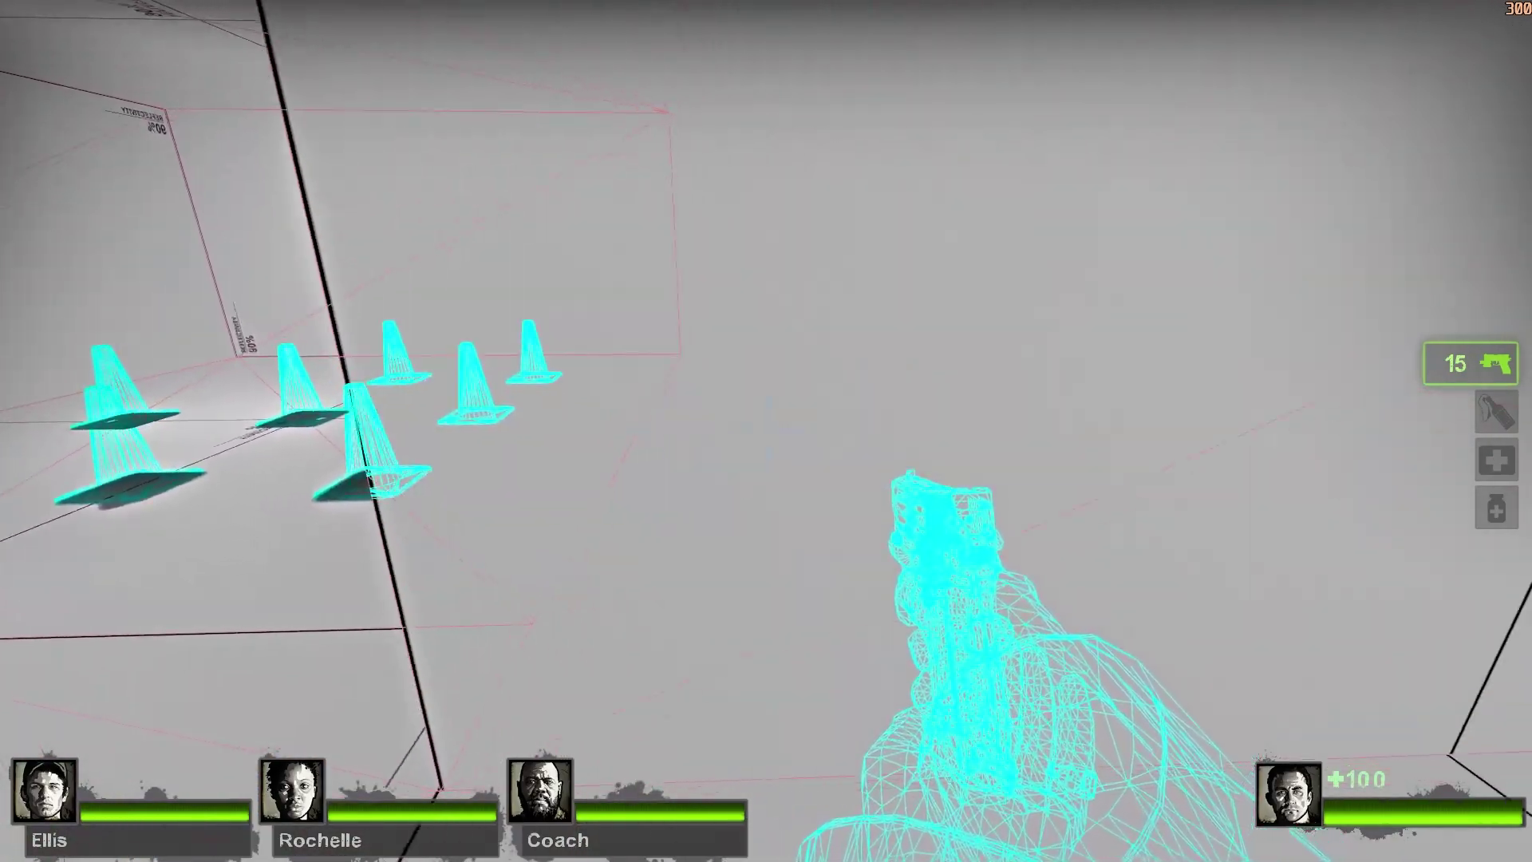
pyautogui.press('s')
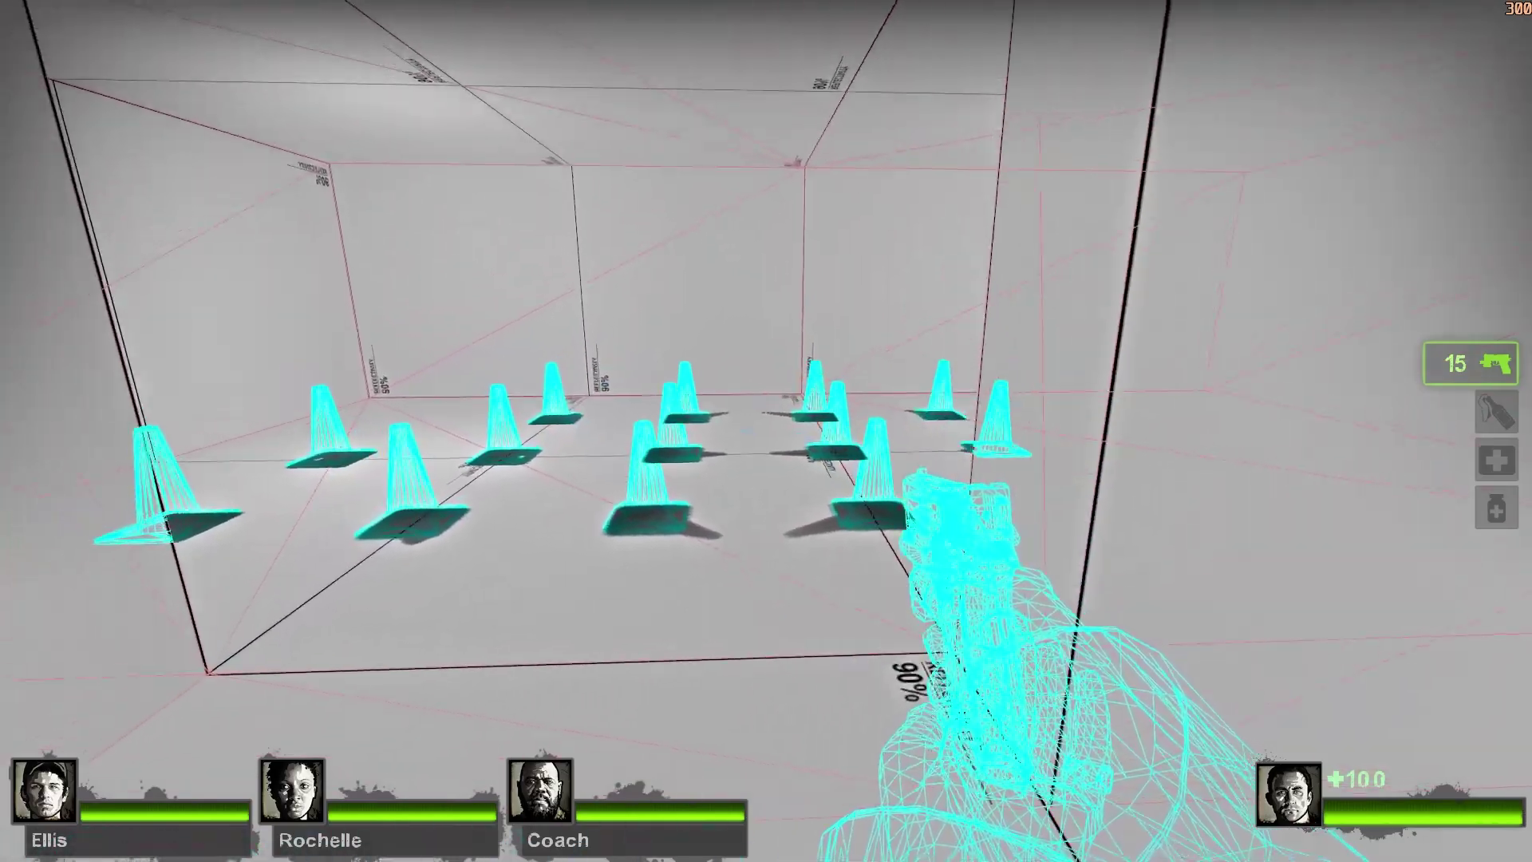
pyautogui.press('w')
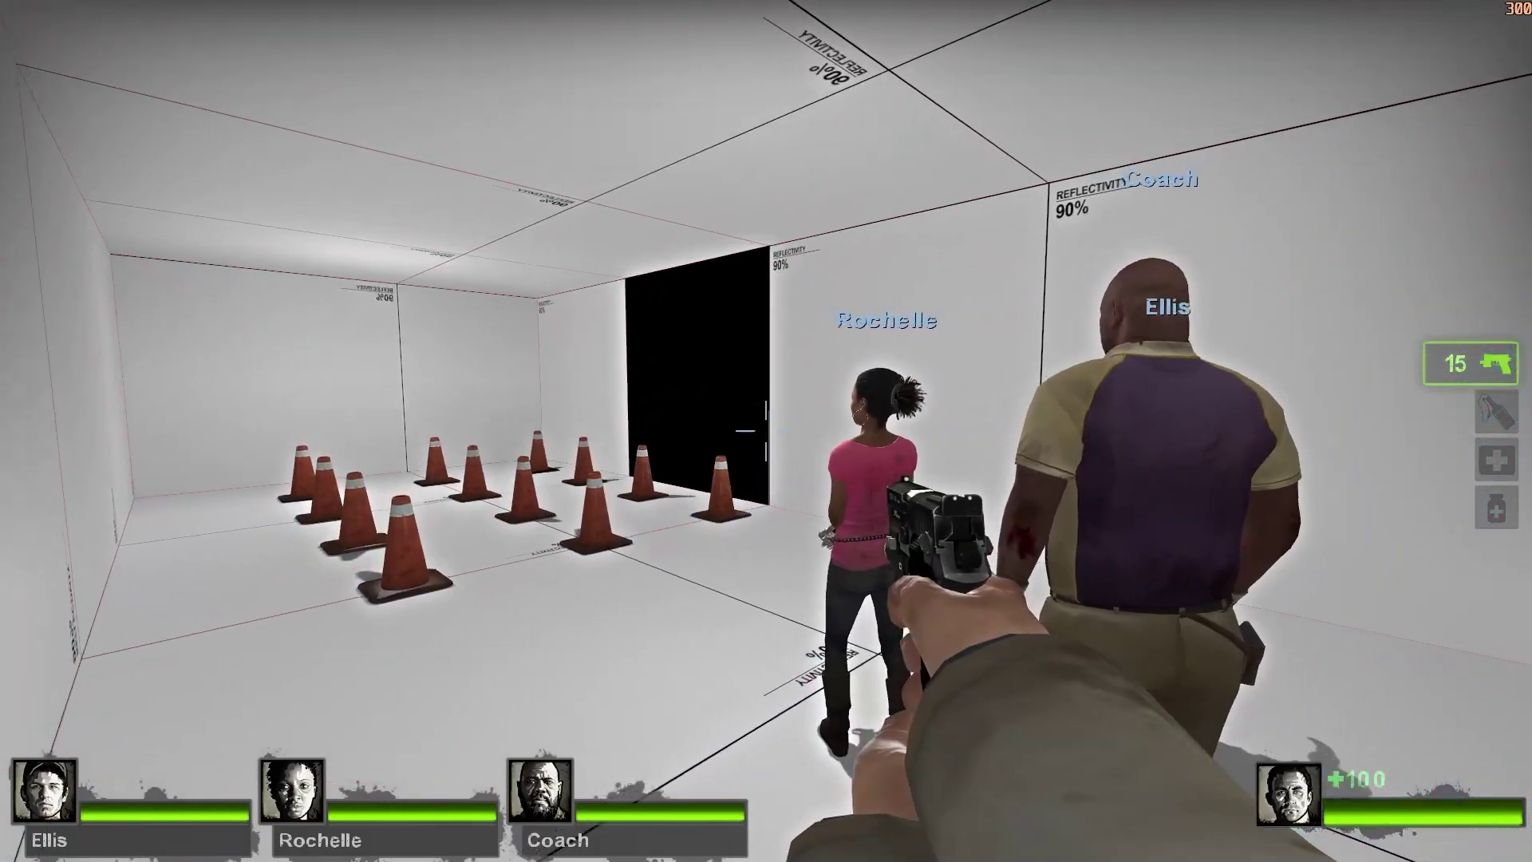
pyautogui.press('w')
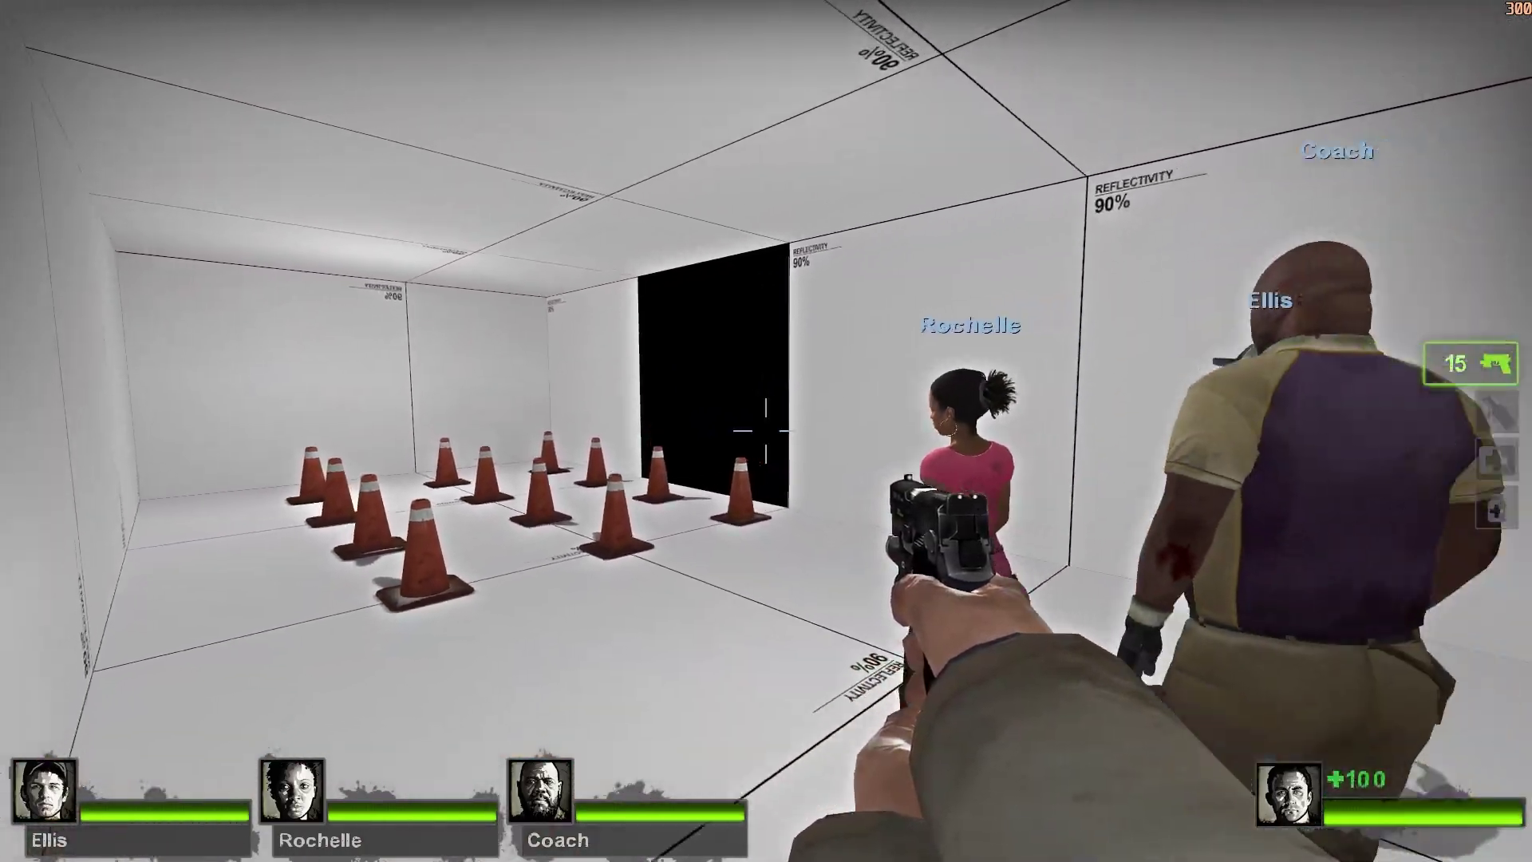
pyautogui.press('f')
pyautogui.press('w')
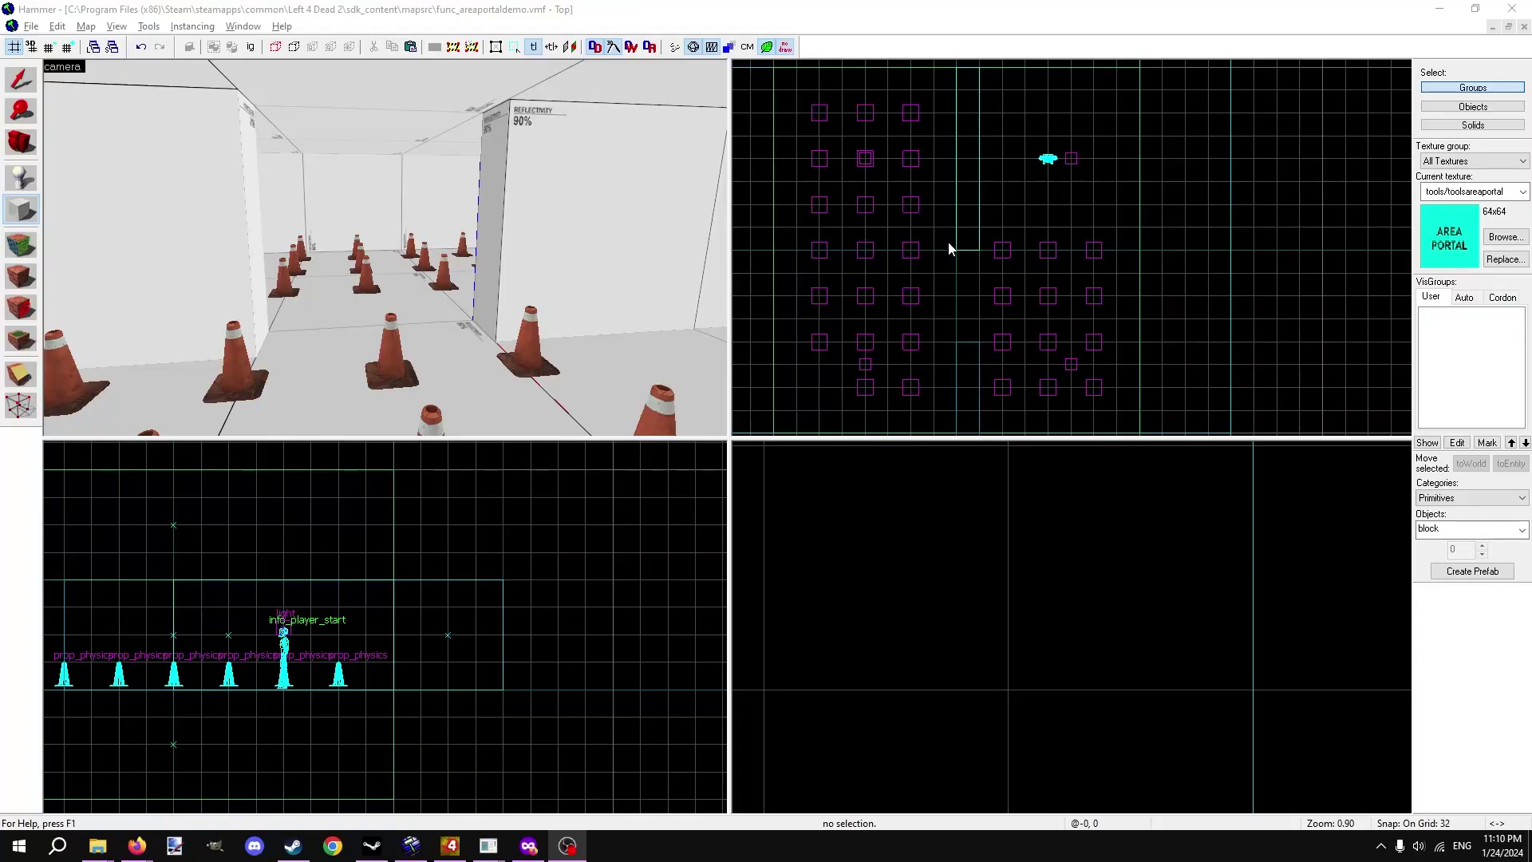
# Draw a doorway brush, make it a func_areaportalwindow, and paste a copy in place
pyautogui.moveTo(950, 249); pyautogui.dragTo(978, 340)
pyautogui.press('Return')
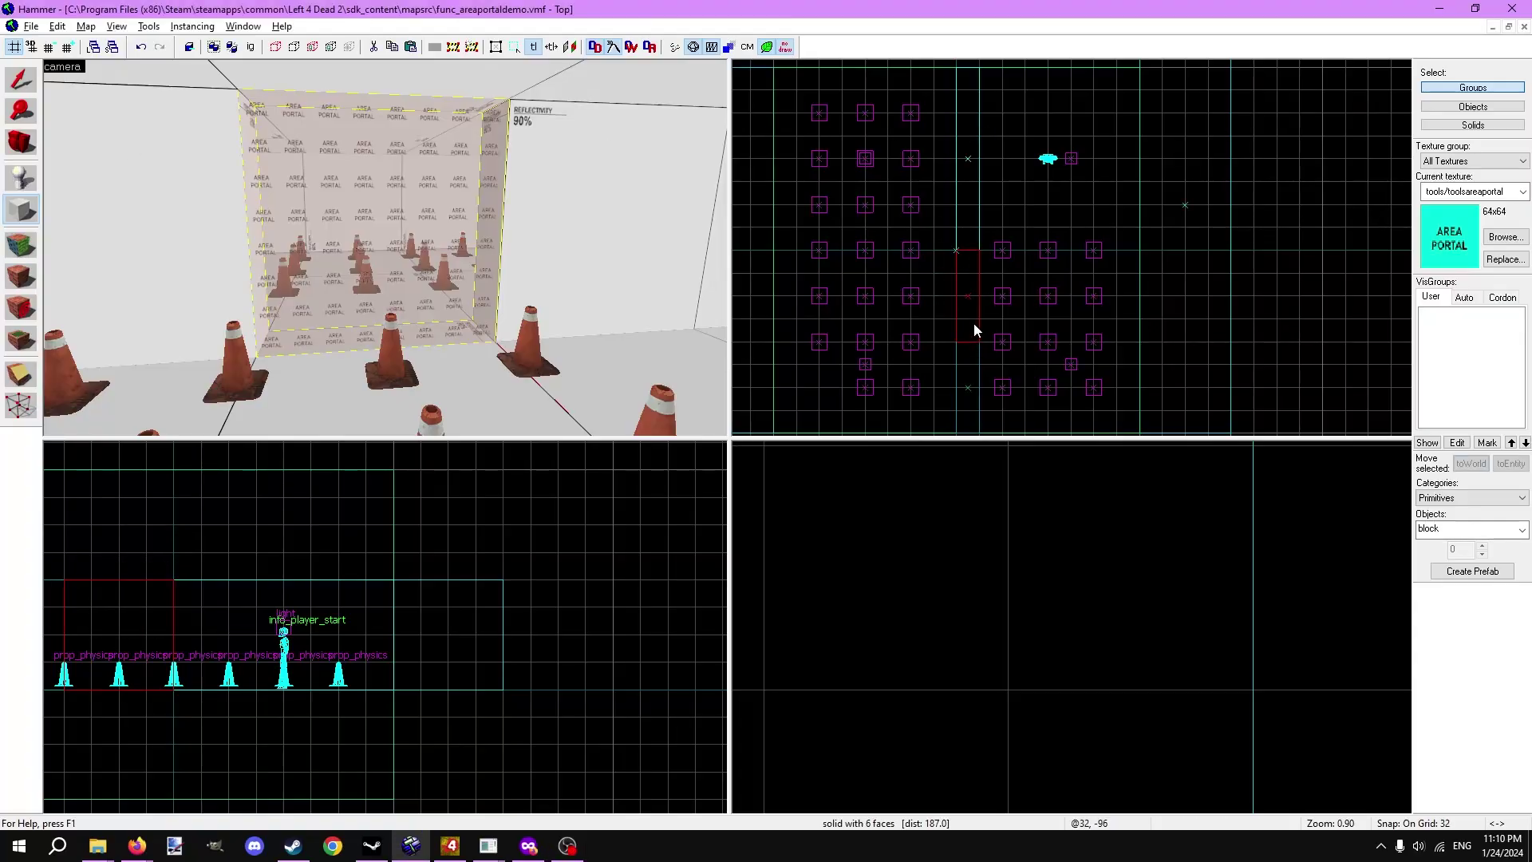
pyautogui.hotkey('ctrl', 't')
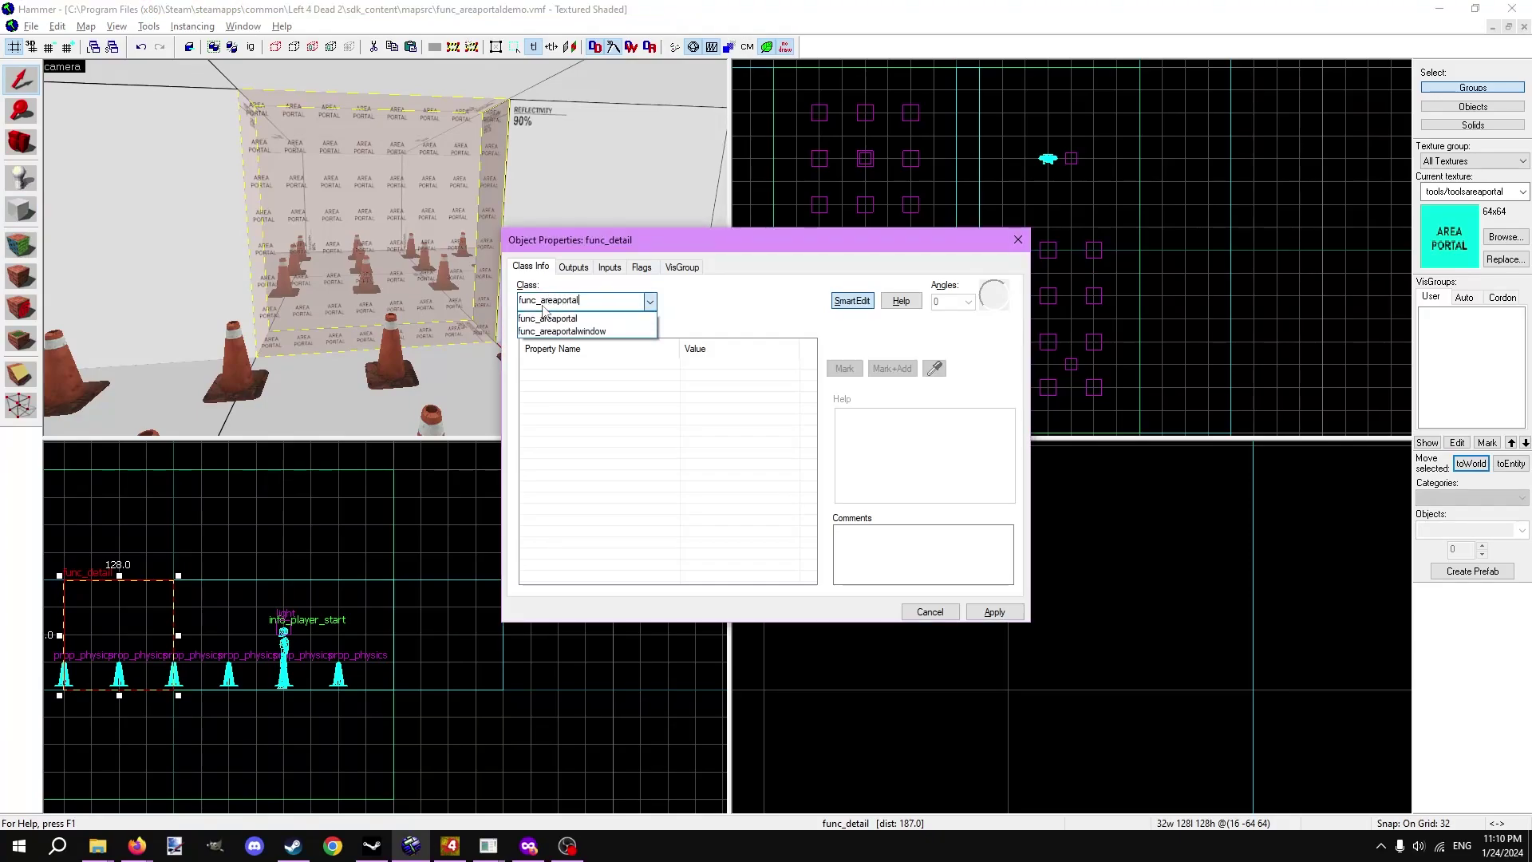
pyautogui.write('ortalwindow')
pyautogui.press('Return')
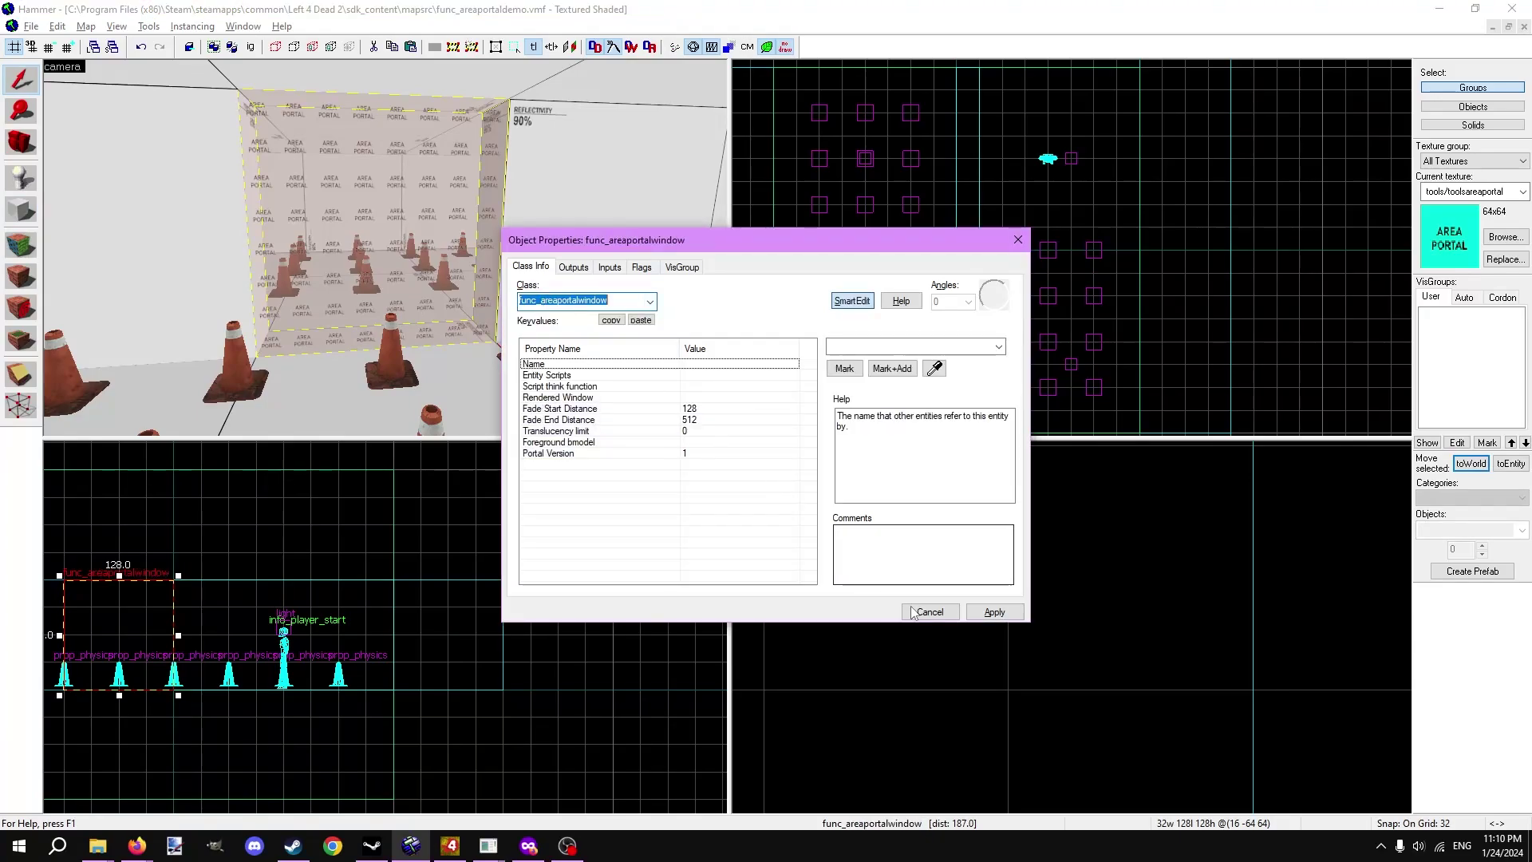
pyautogui.click(915, 613)
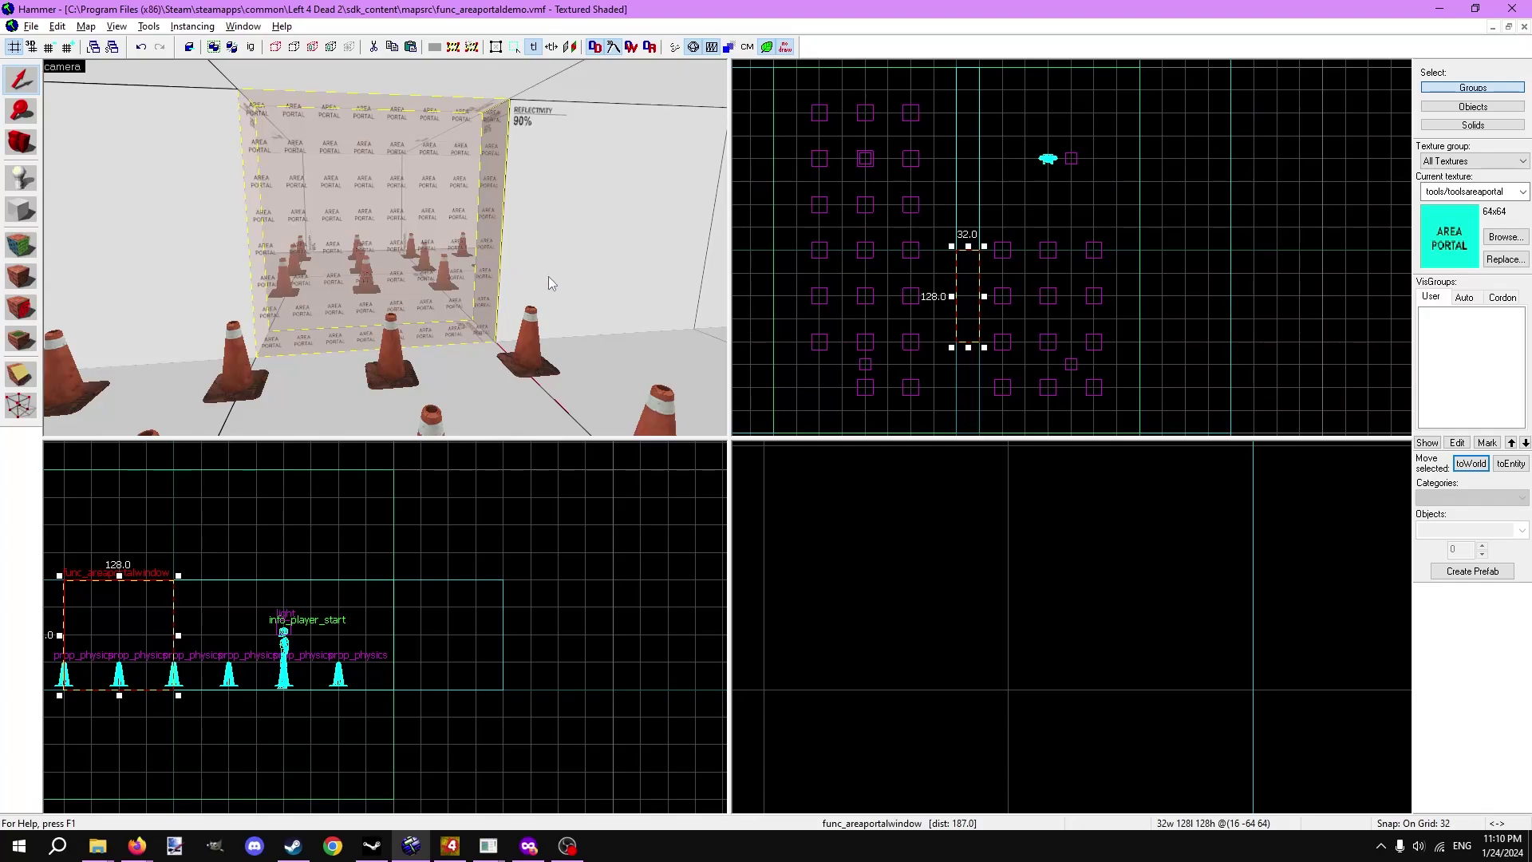
pyautogui.hotkey('ctrl', 'shift', 'v')
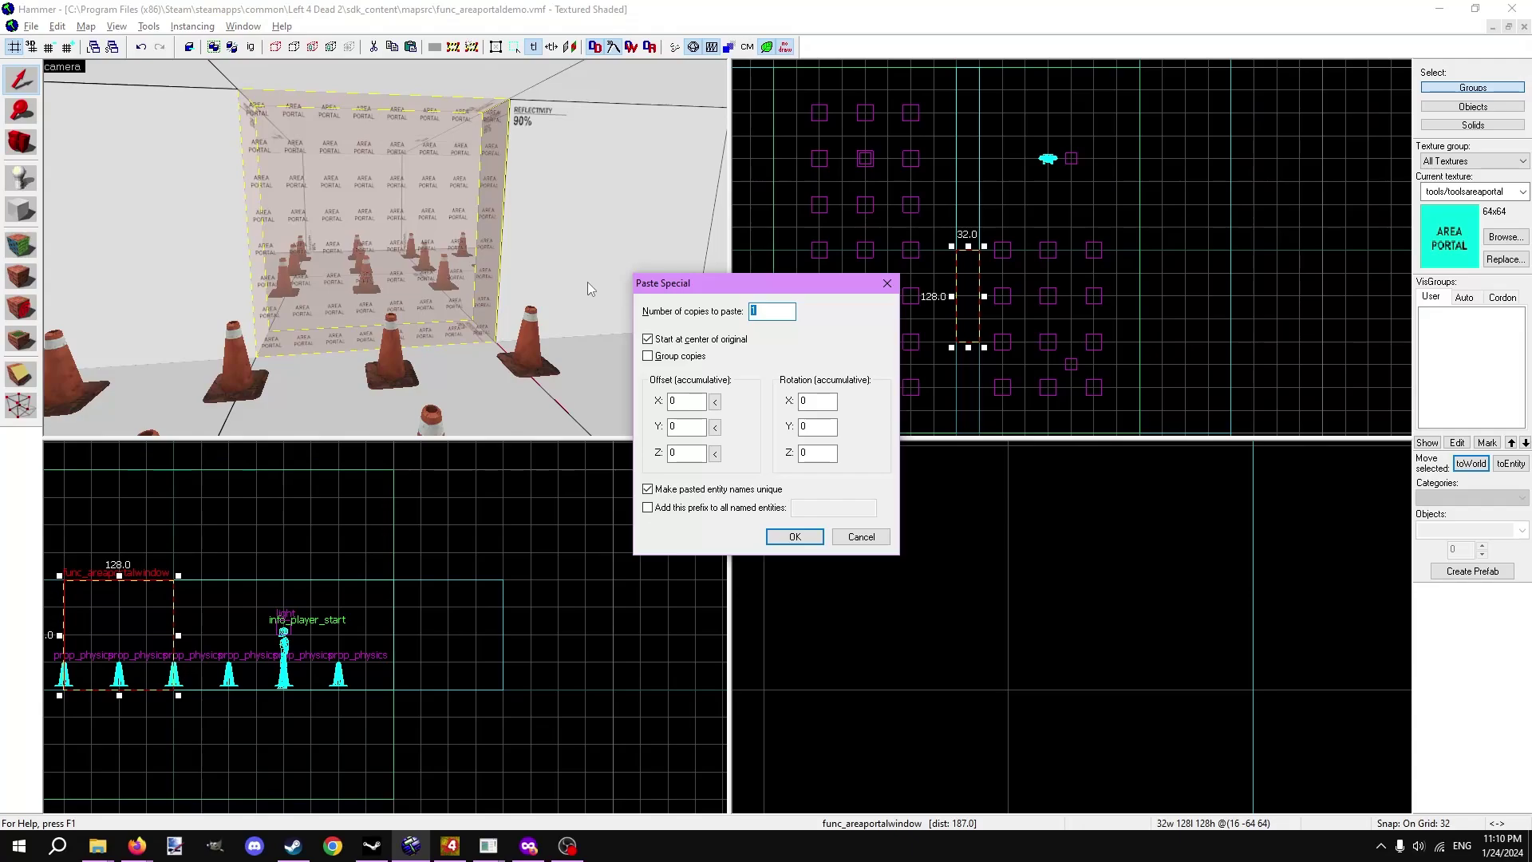
pyautogui.press('Return')
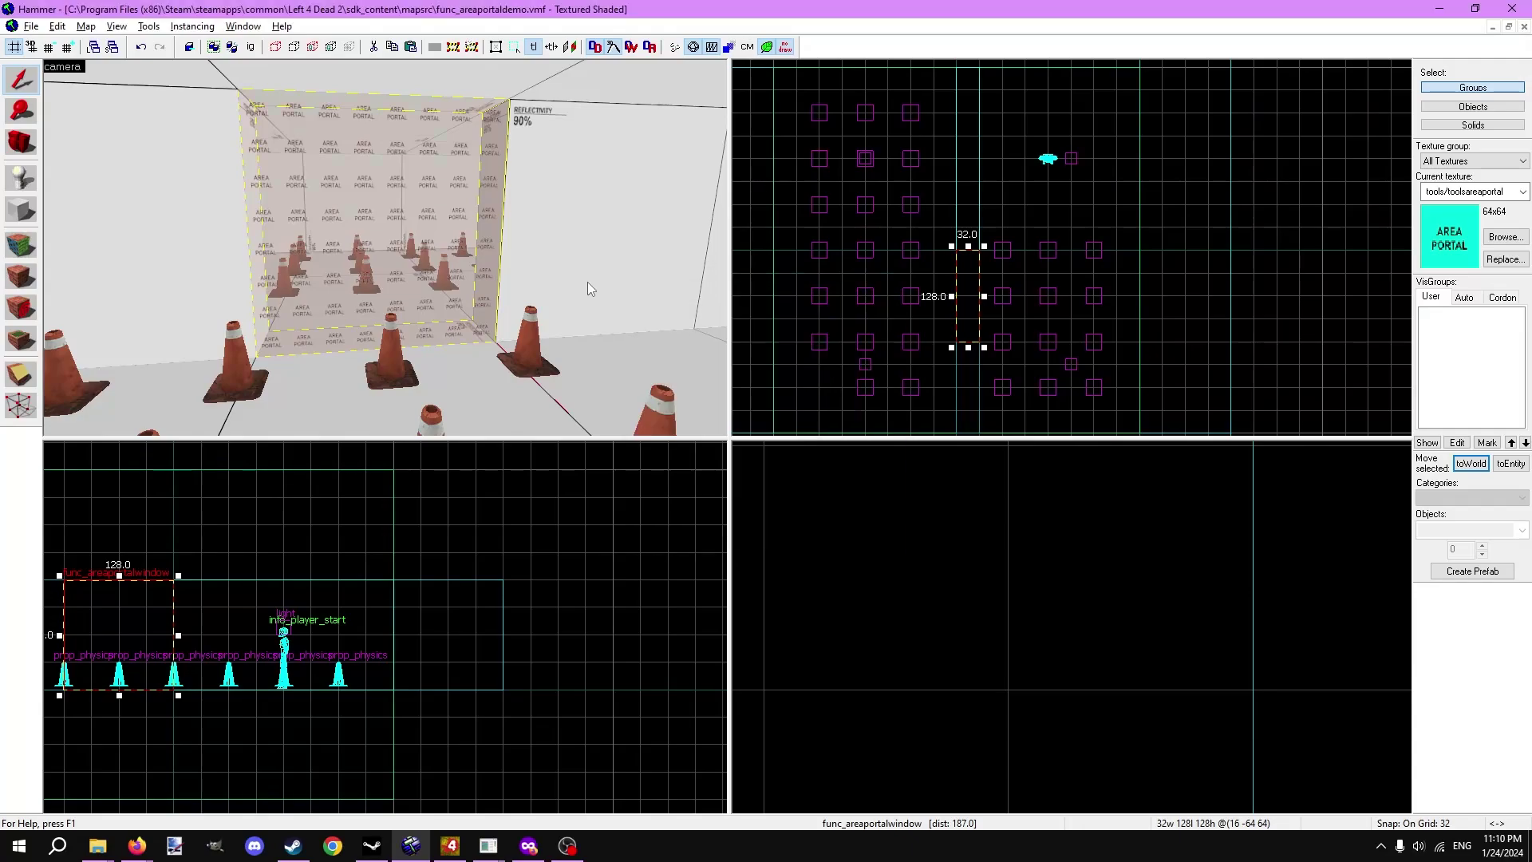
# Turn the pasted copy into a func_brush entity named portalwindow1
pyautogui.hotkey('alt', 'Return')
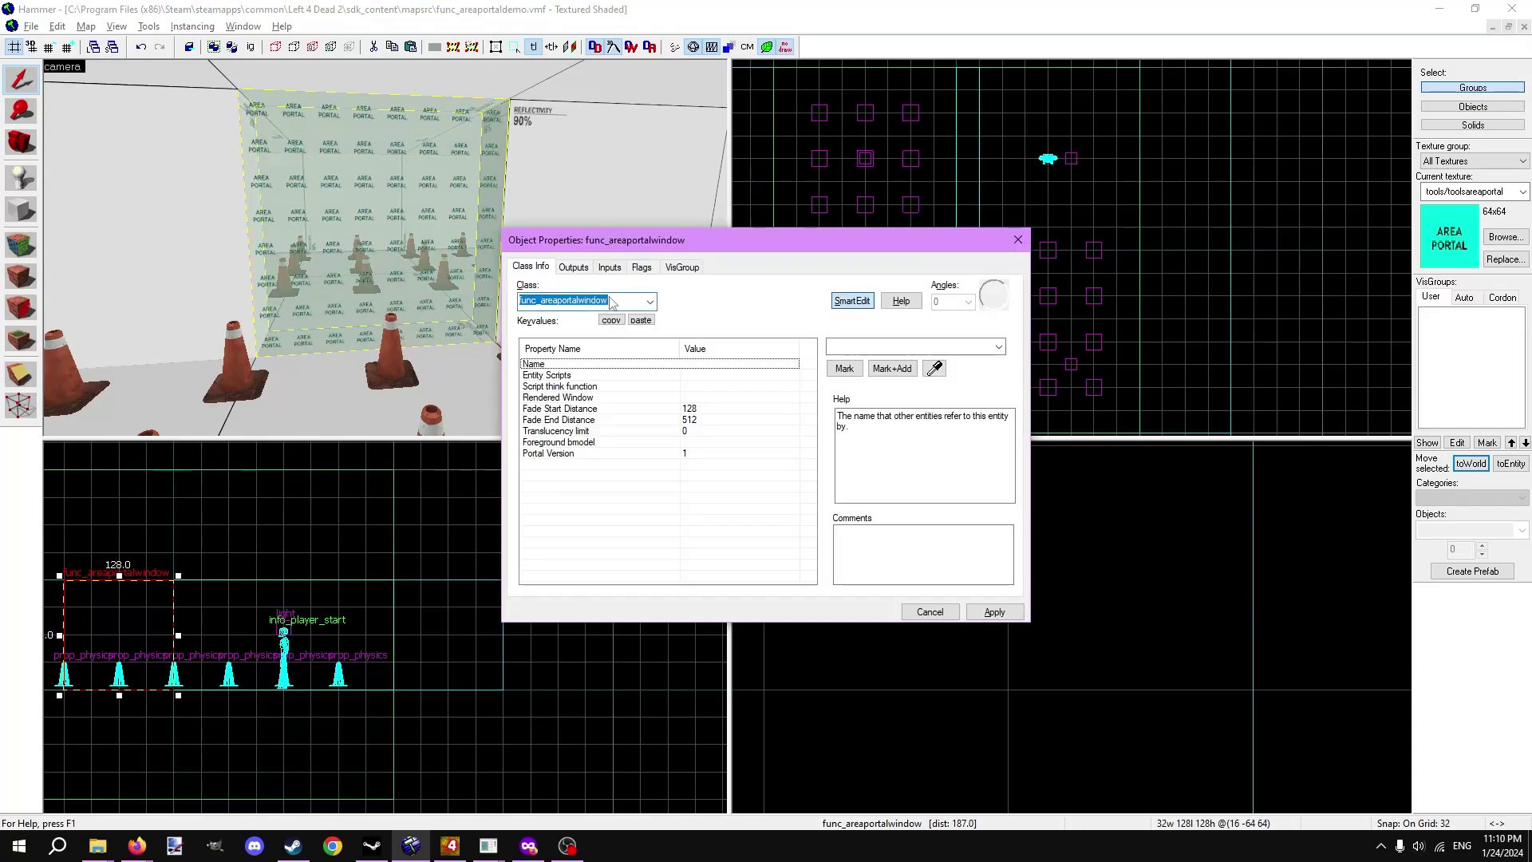
pyautogui.write('func_bru')
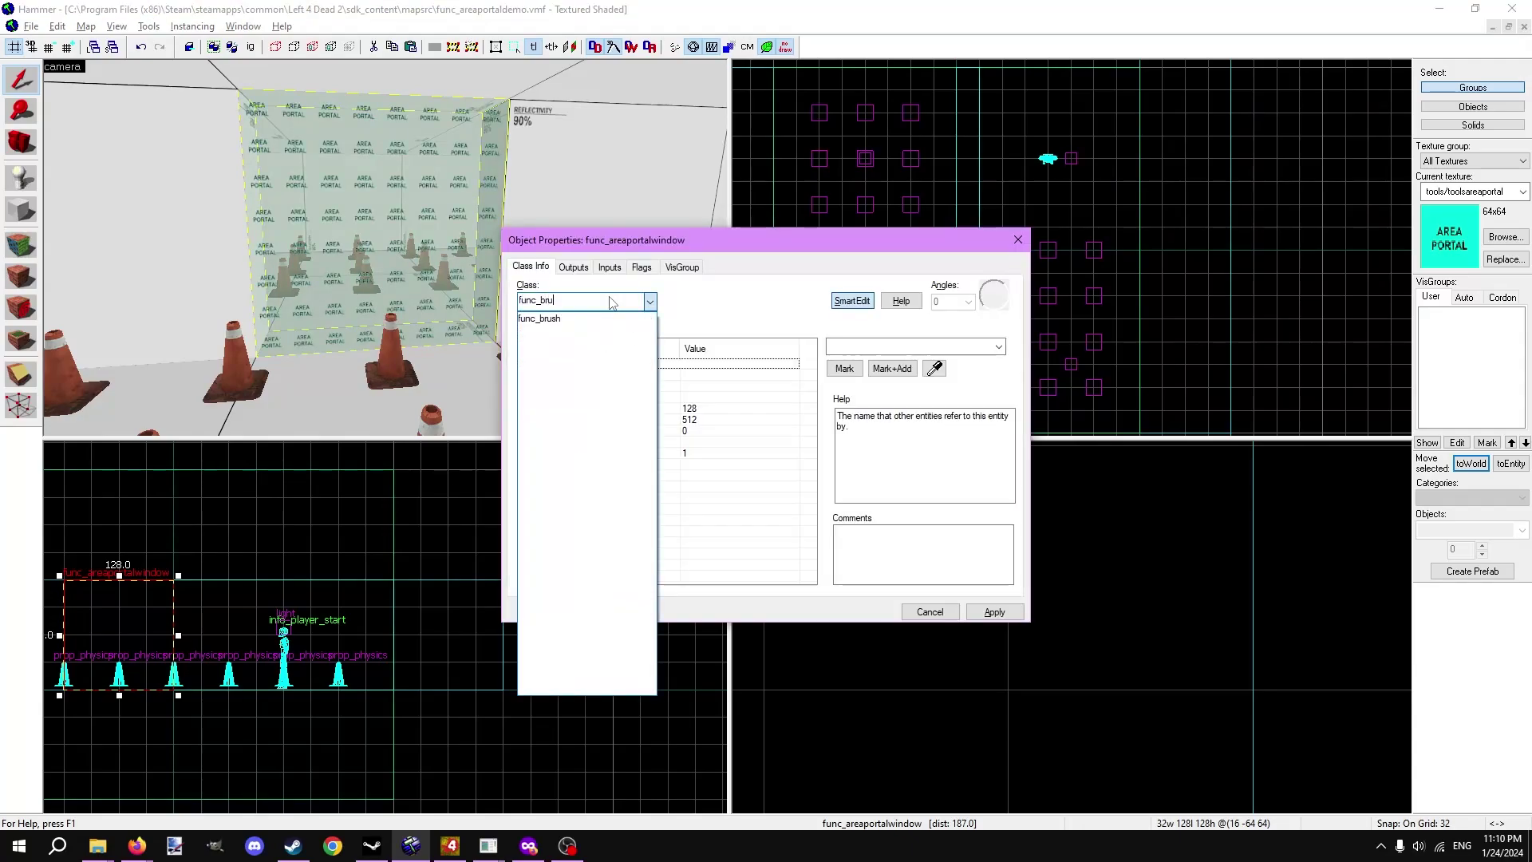
pyautogui.write('sh')
pyautogui.press('Return')
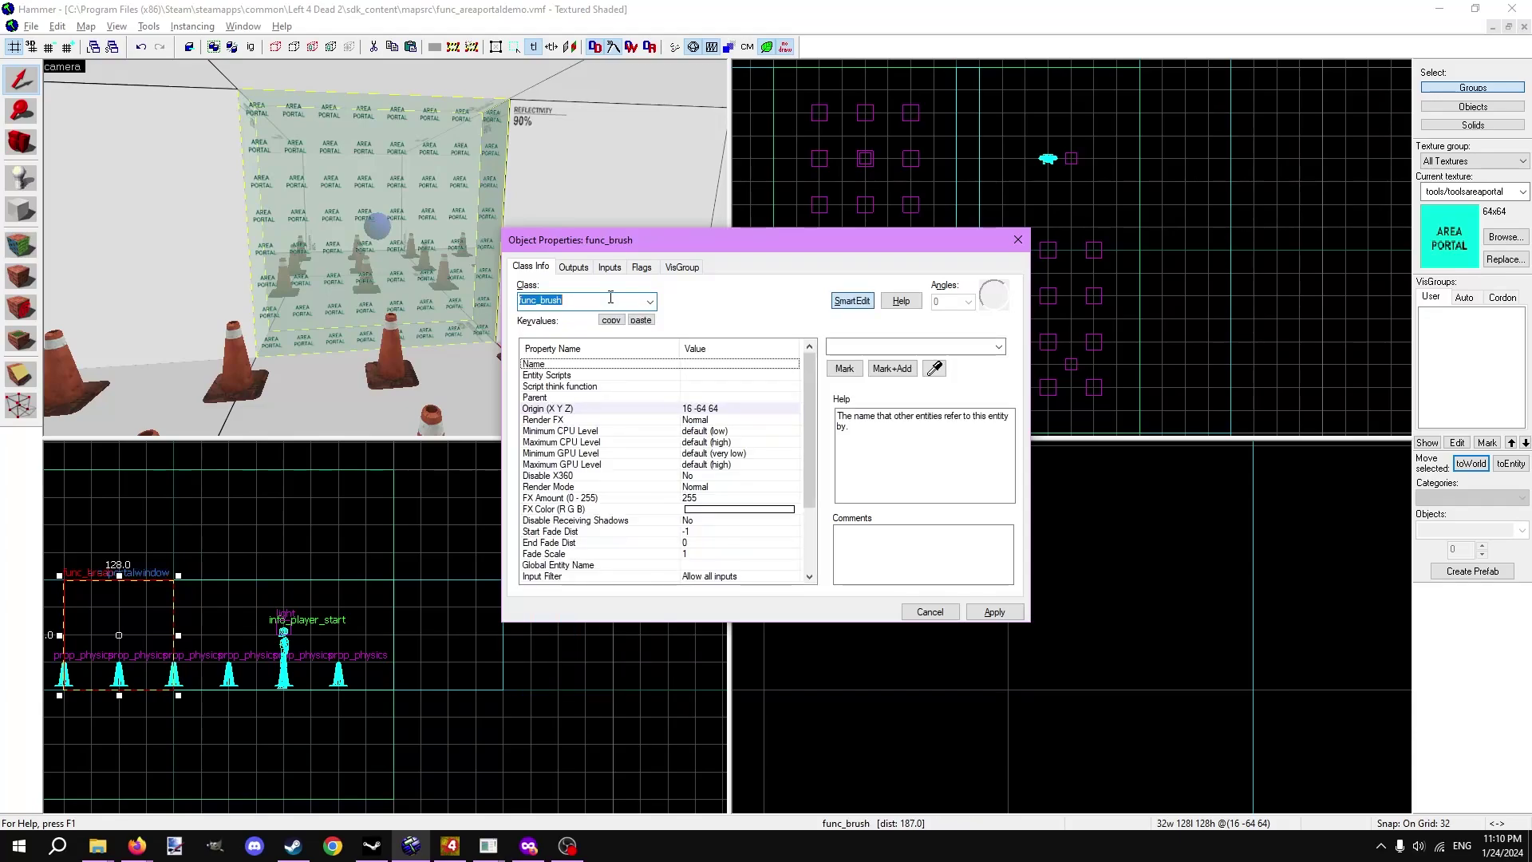
pyautogui.click(491, 301)
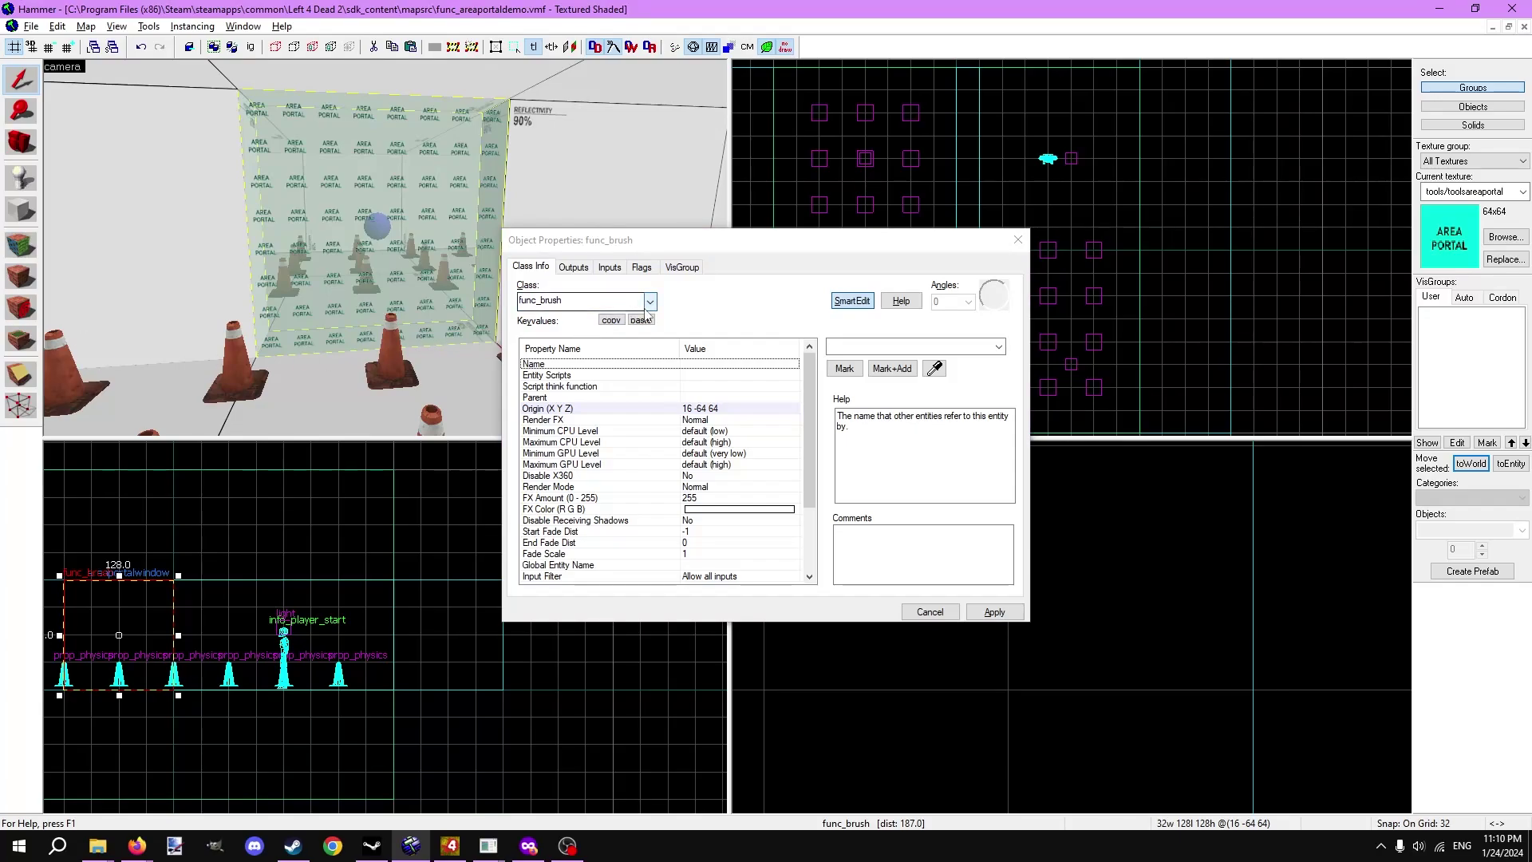
pyautogui.click(844, 349)
pyautogui.write('portalwindow1')
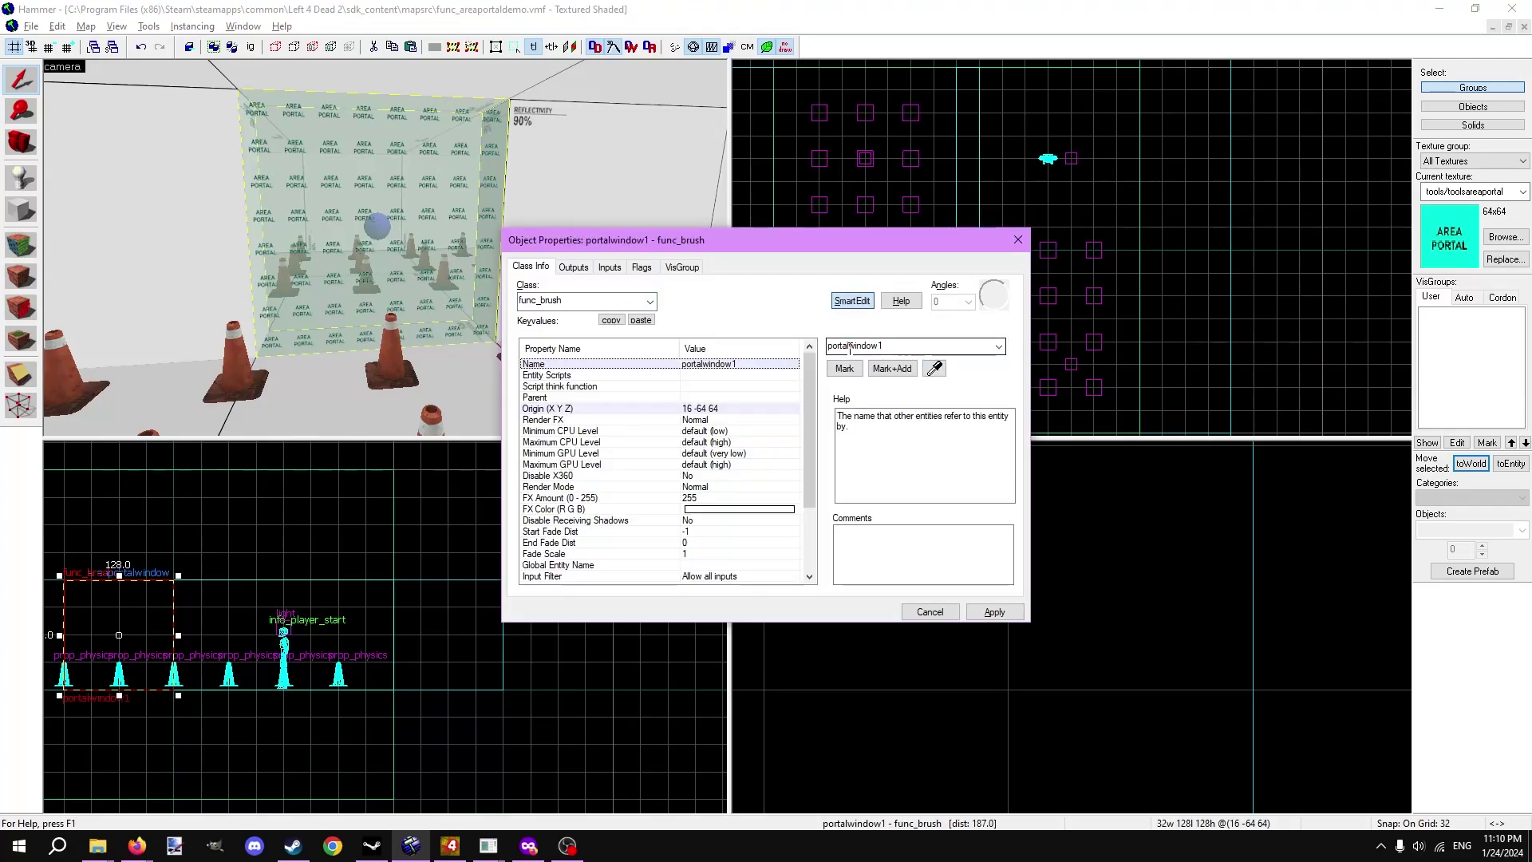
pyautogui.click(929, 612)
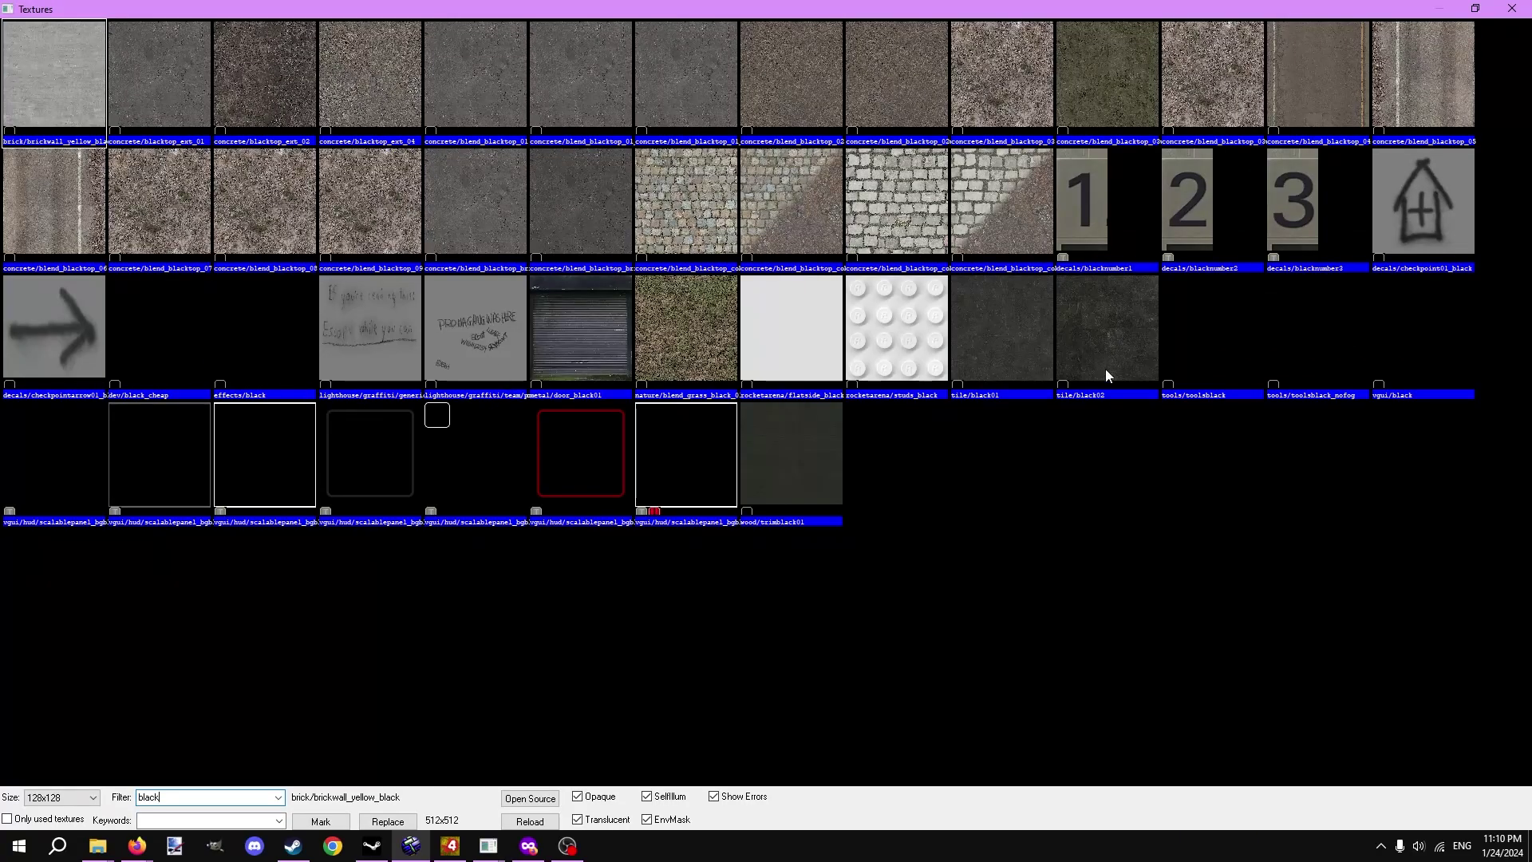
# Apply toolsblack, set Rendered Window portalwindow1 and Fade End 256, then nudge portalwindow1 one grid step
pyautogui.doubleClick(1212, 329)
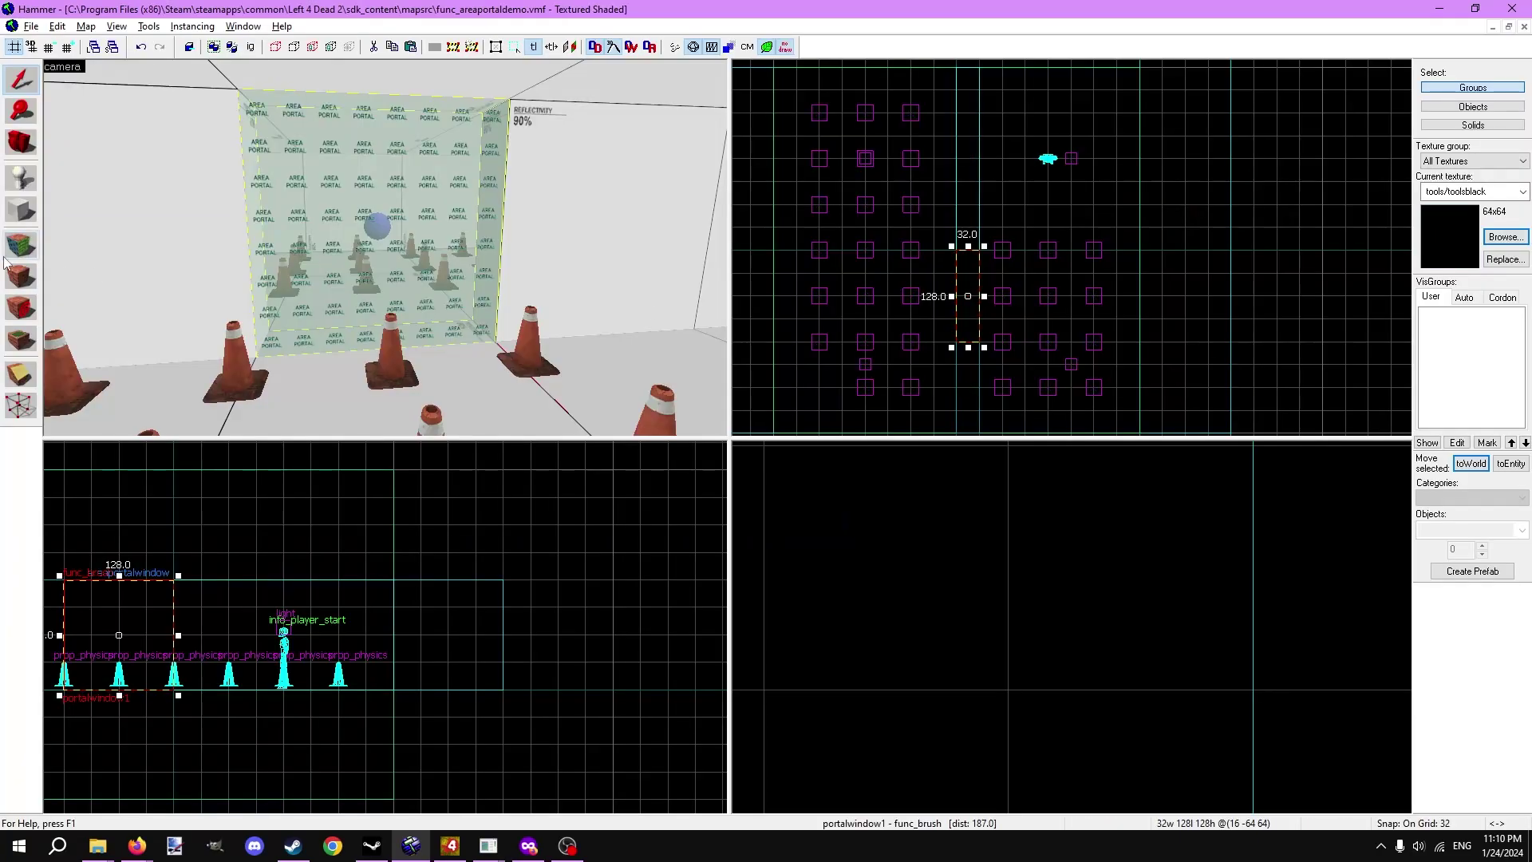
pyautogui.scroll(2, 866, 299)
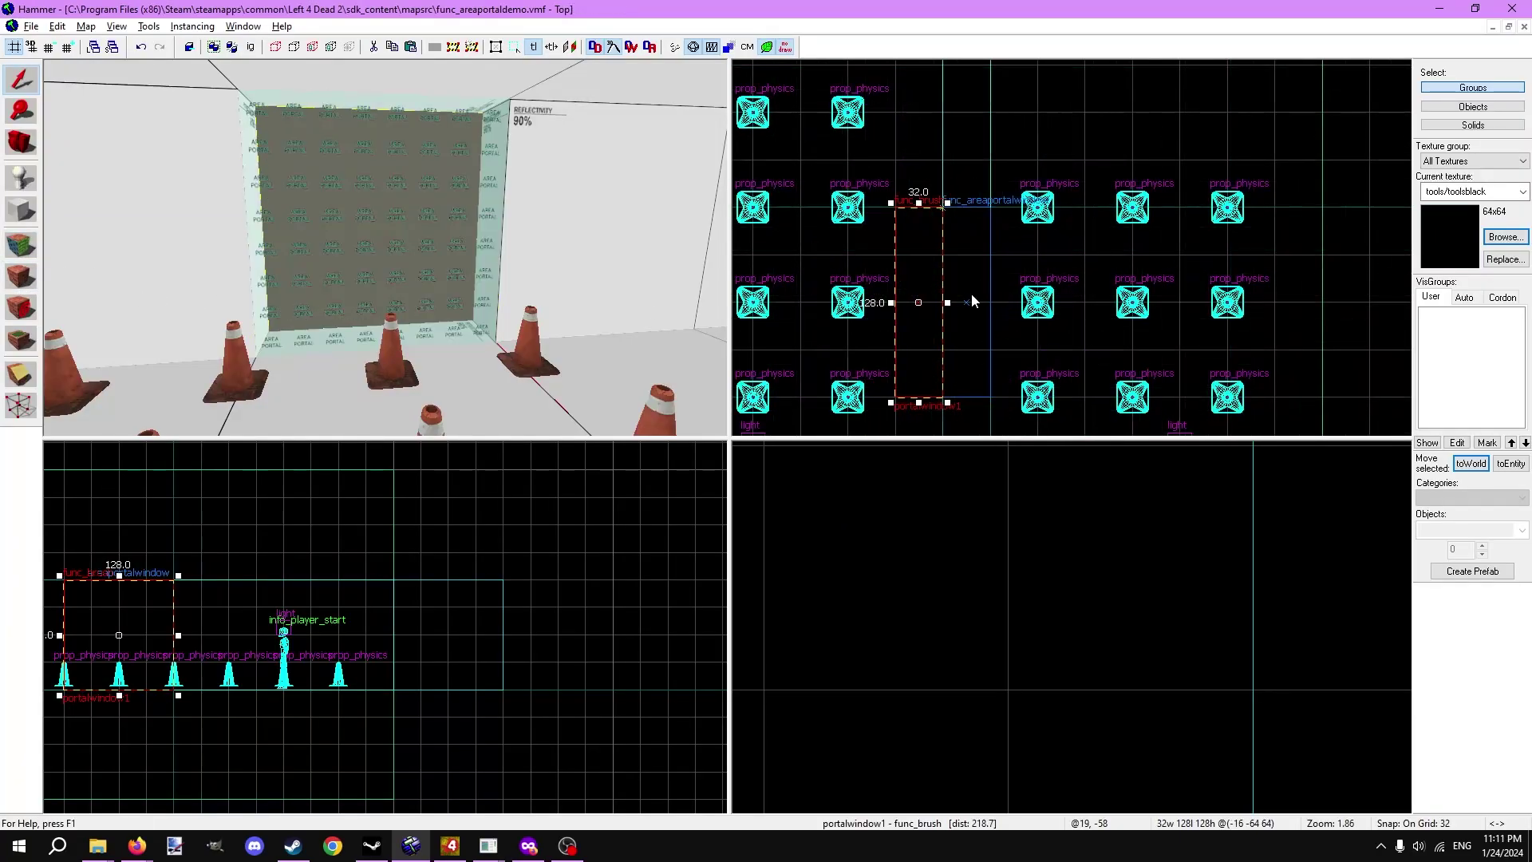
pyautogui.hotkey('alt', 'Return')
pyautogui.click(708, 399)
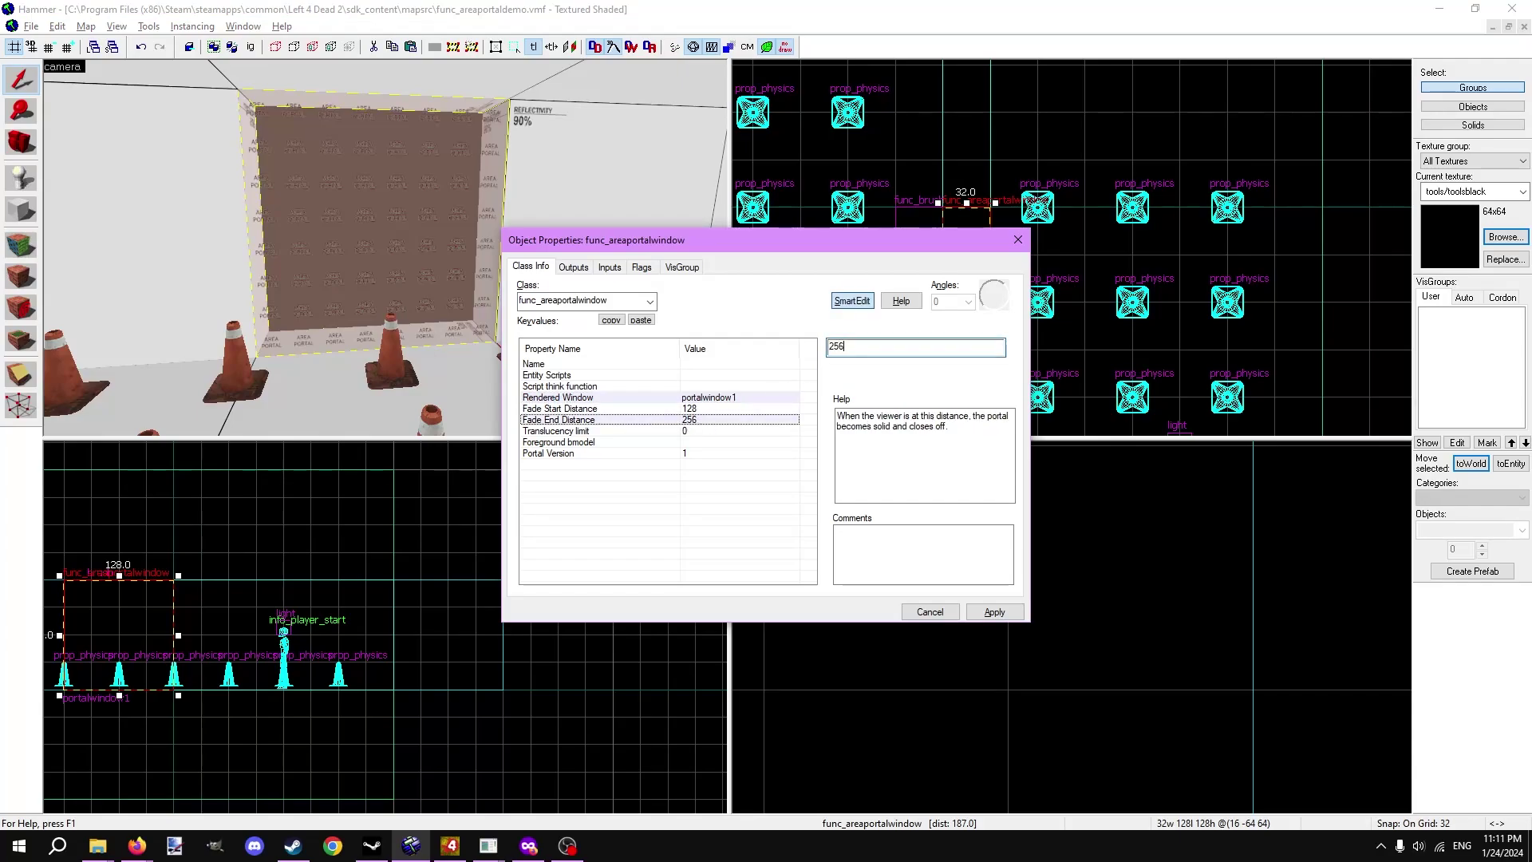
pyautogui.press('Escape')
pyautogui.click(895, 219)
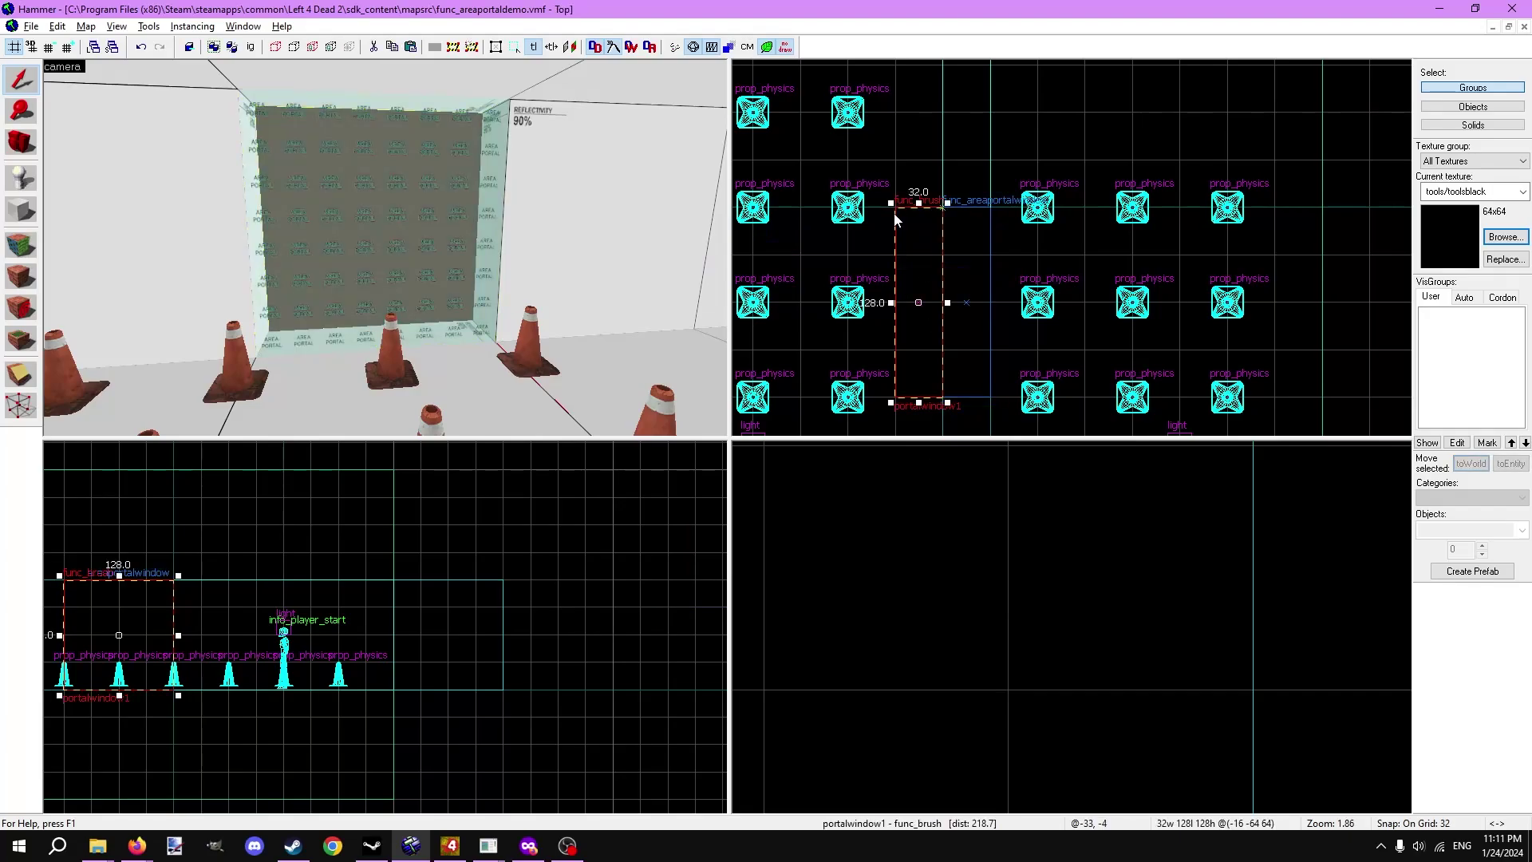
pyautogui.press('Right')
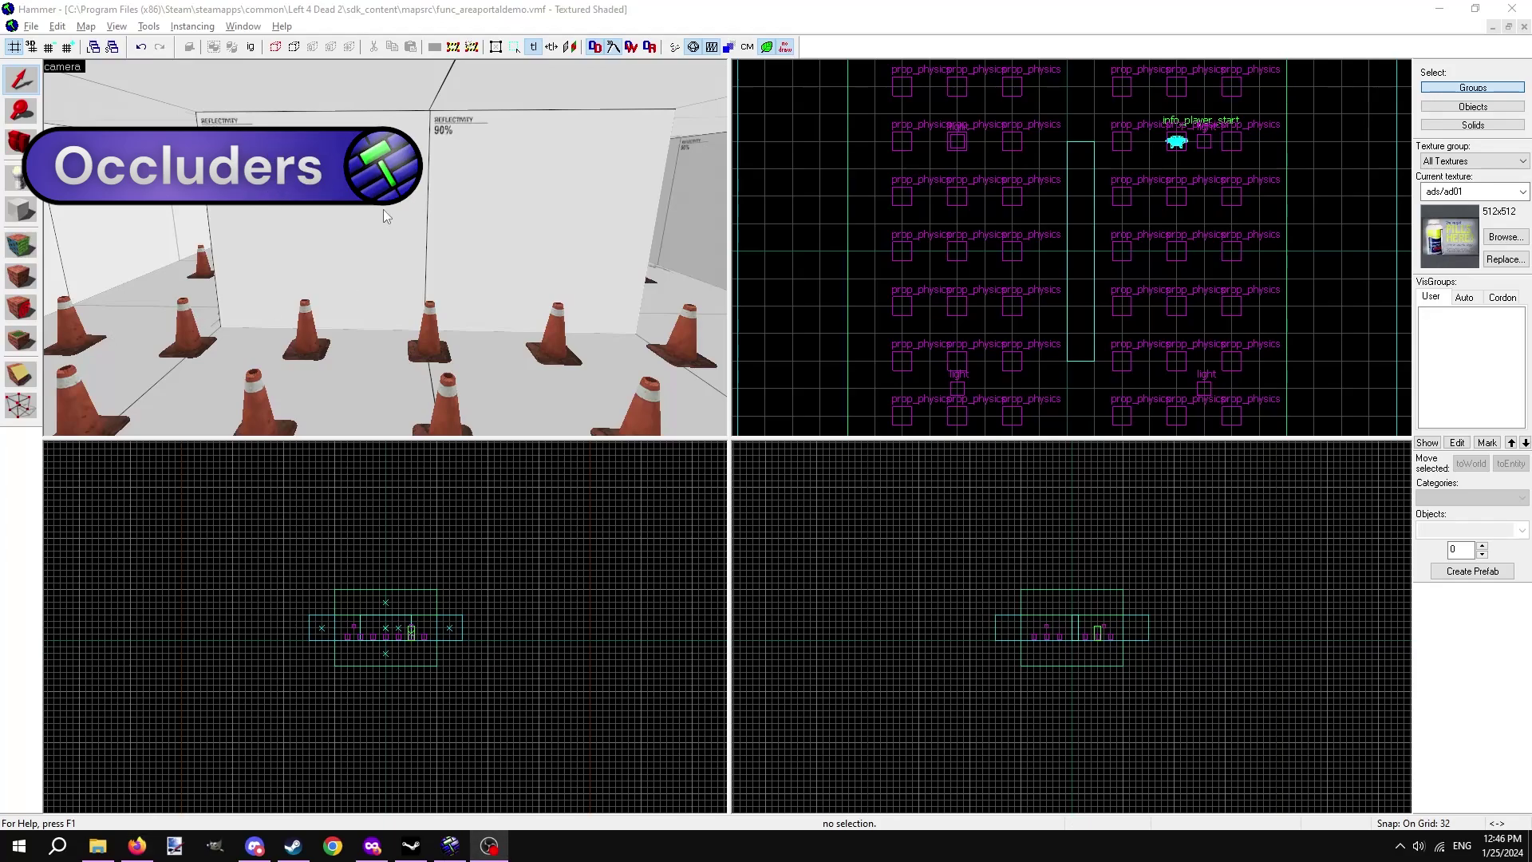
pyautogui.click(456, 21)
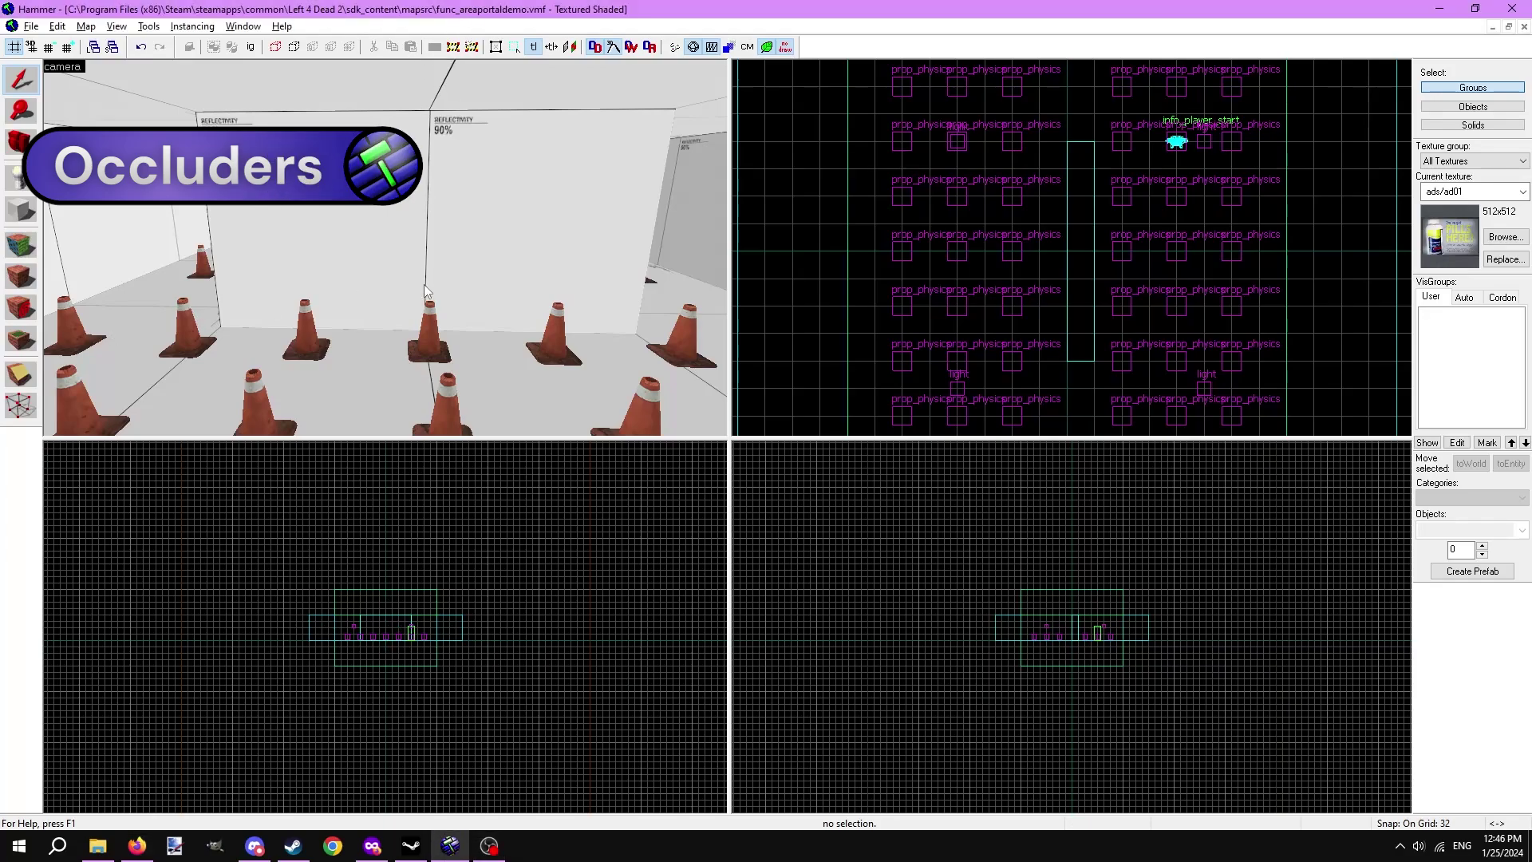
pyautogui.press('z')
pyautogui.press('w')
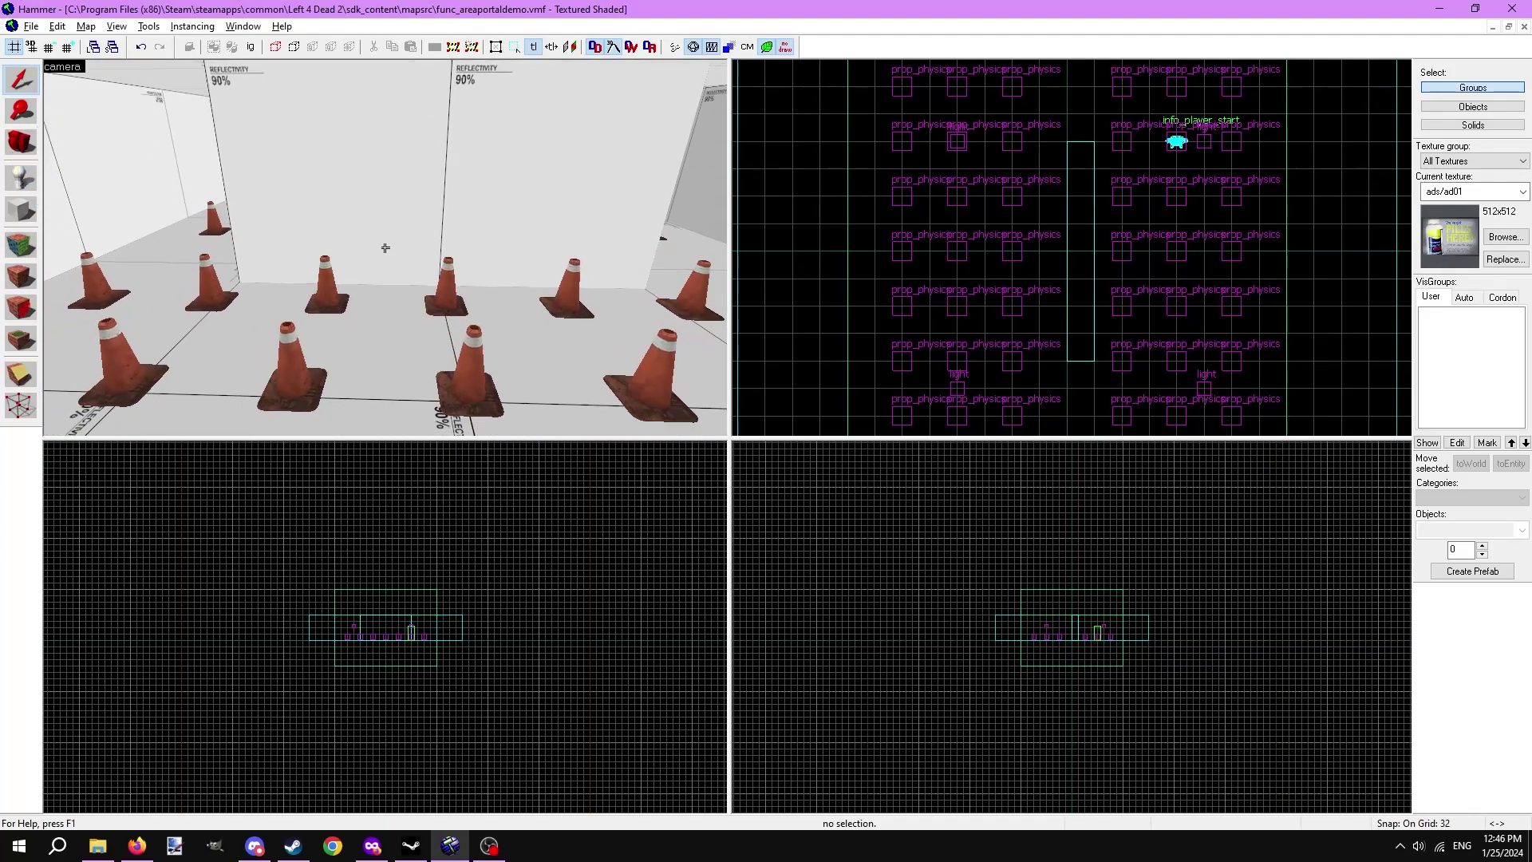
pyautogui.press('z')
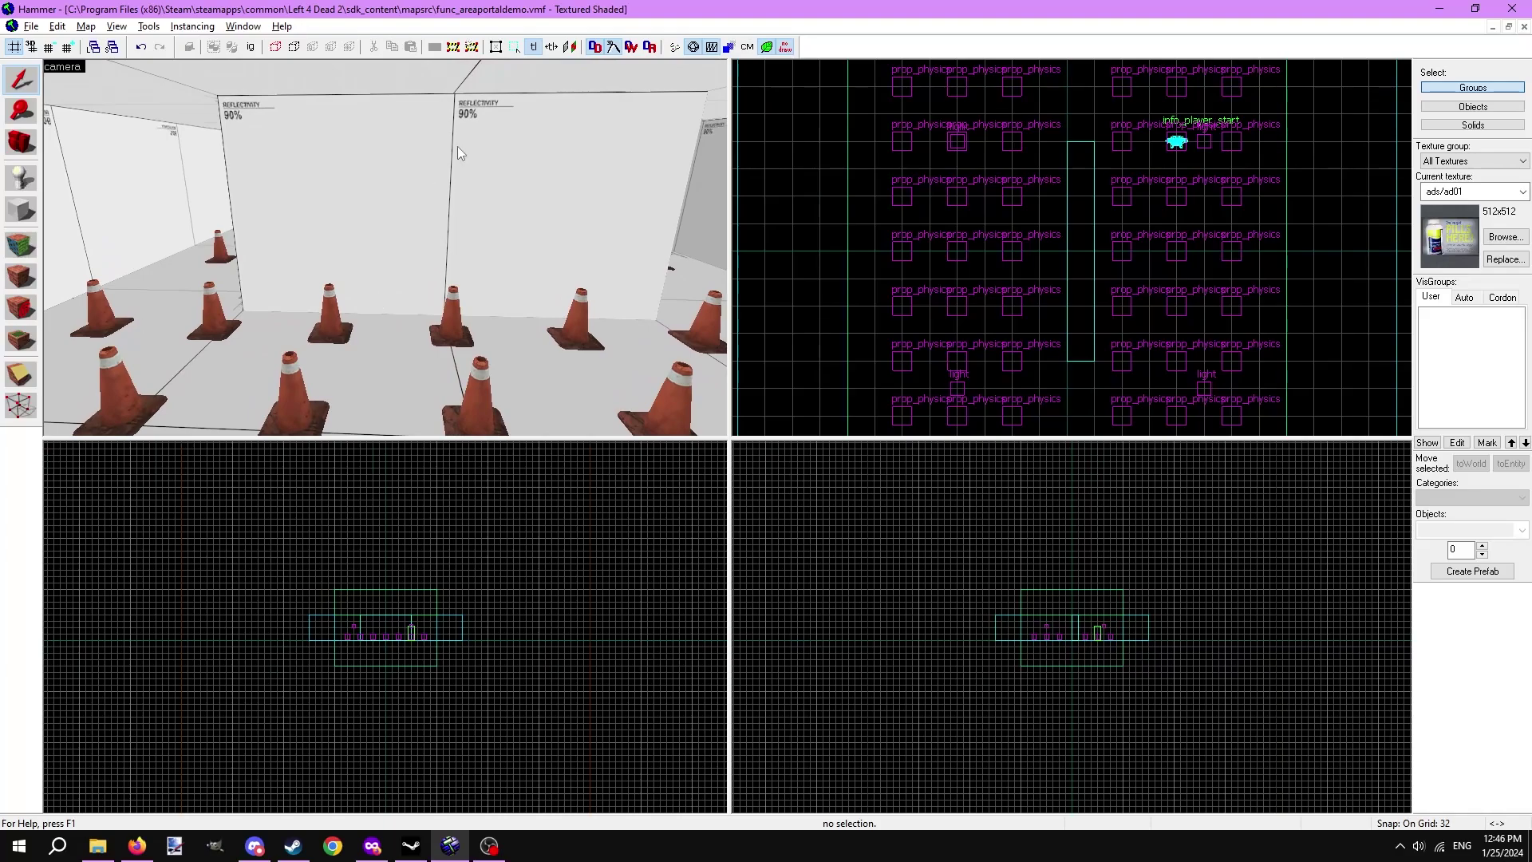
pyautogui.press('d')
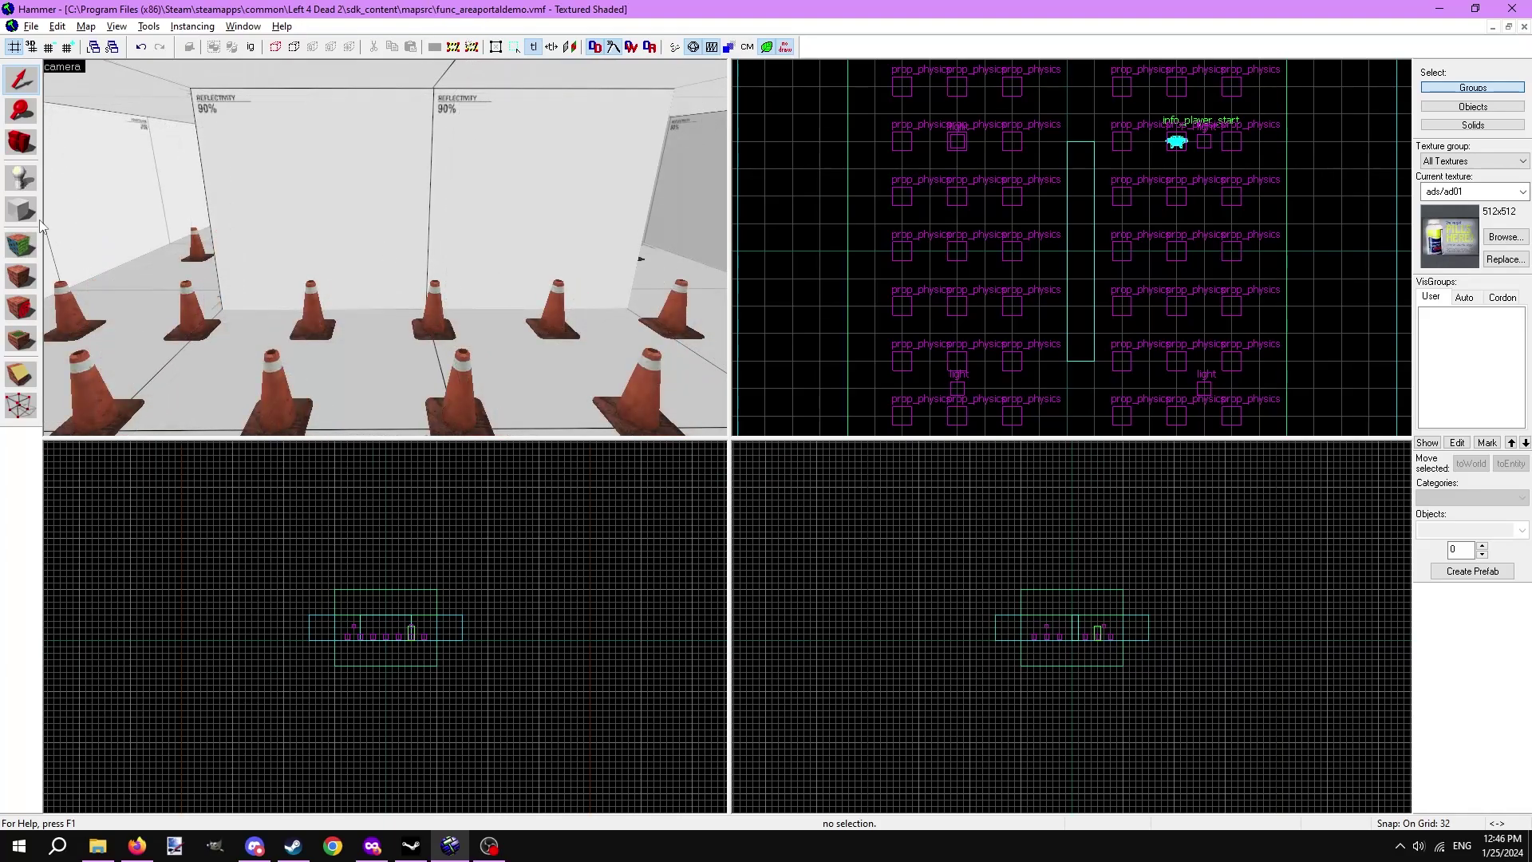
pyautogui.click(1492, 238)
# Create a thin wall block textured with tools/toolsnodraw
pyautogui.press('Return')
pyautogui.click(359, 132)
pyautogui.press('Return')
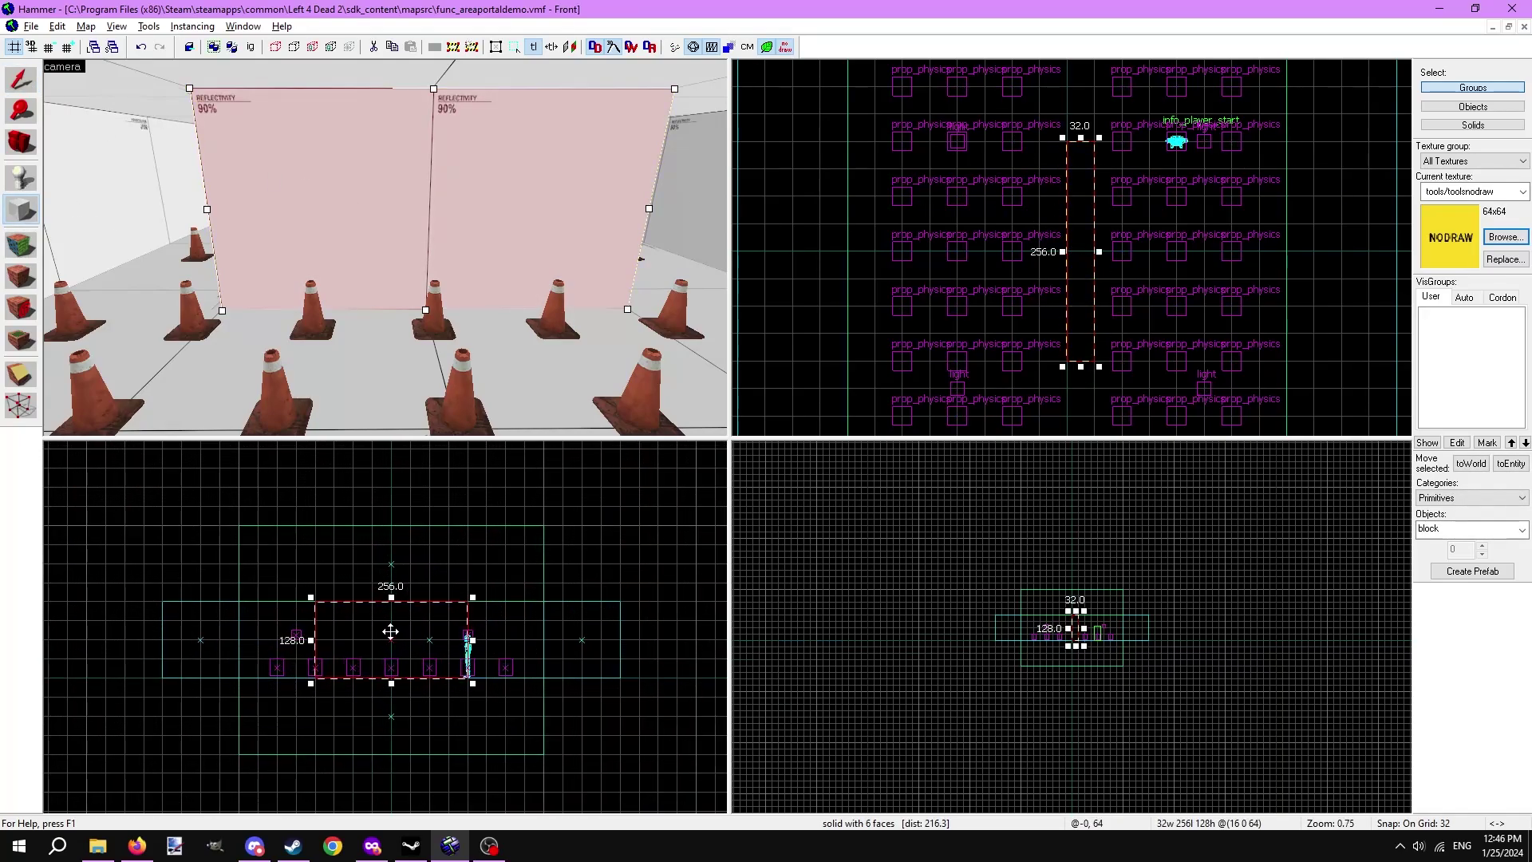
pyautogui.hotkey('shift', 's')
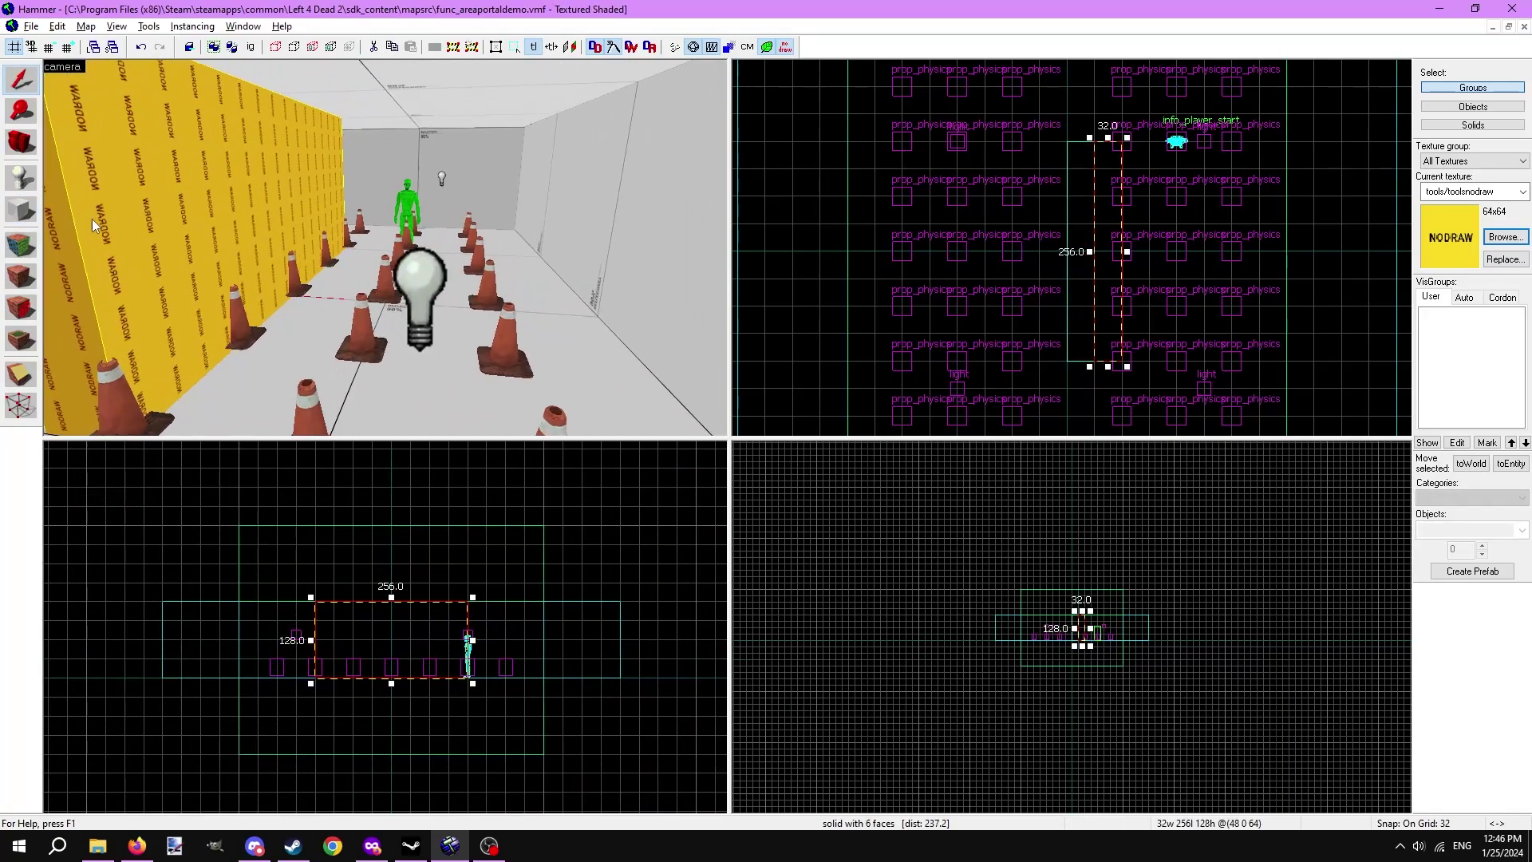
# Retexture the wall face with tools/toolsoccluder
pyautogui.click(21, 245)
pyautogui.click(722, 478)
pyautogui.write('occluder')
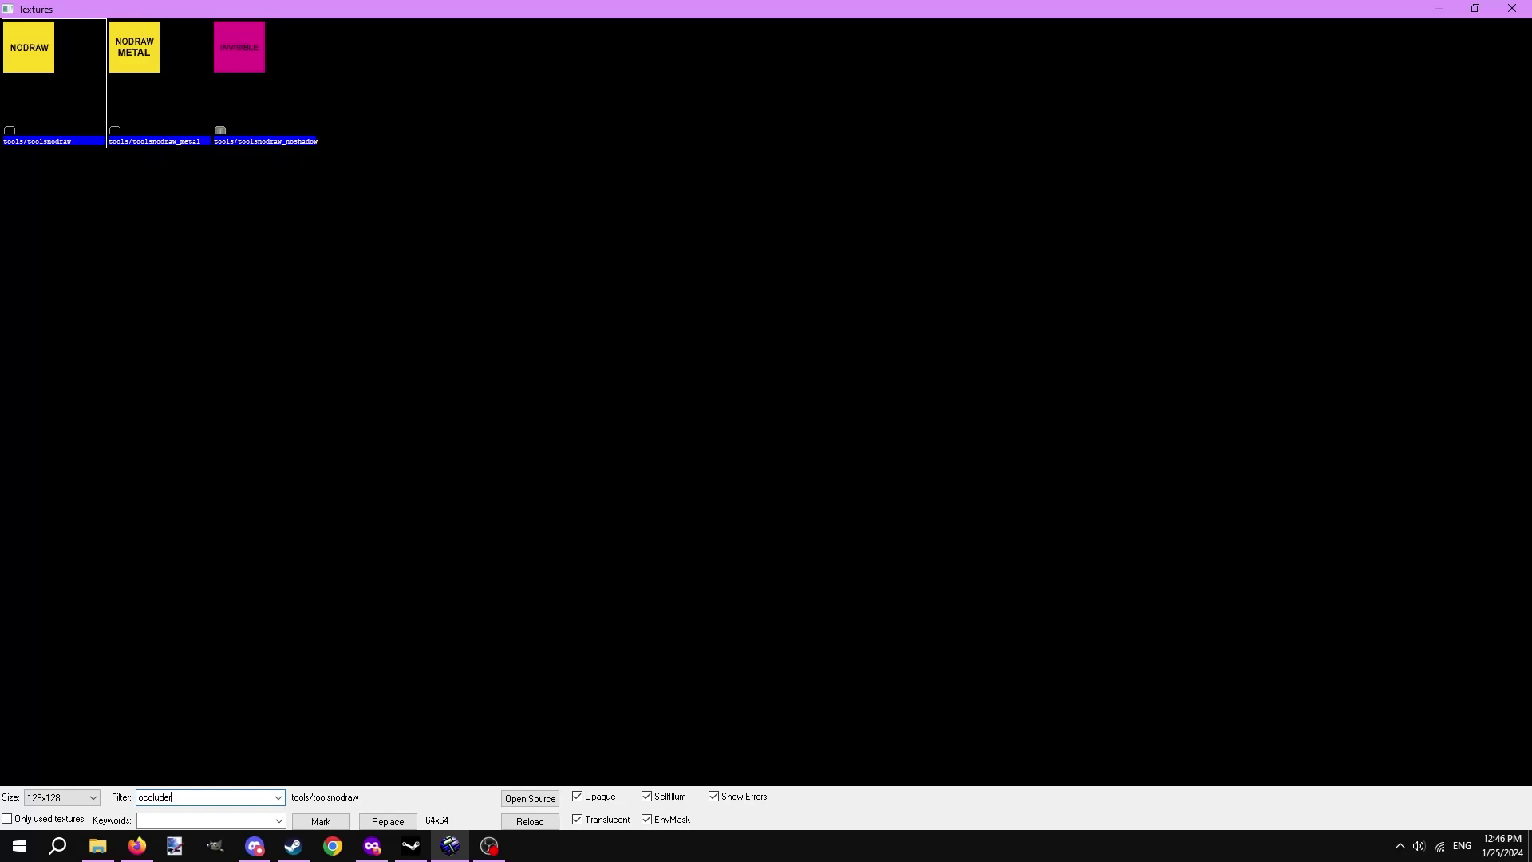
pyautogui.doubleClick(91, 107)
pyautogui.hotkey('shift', 's')
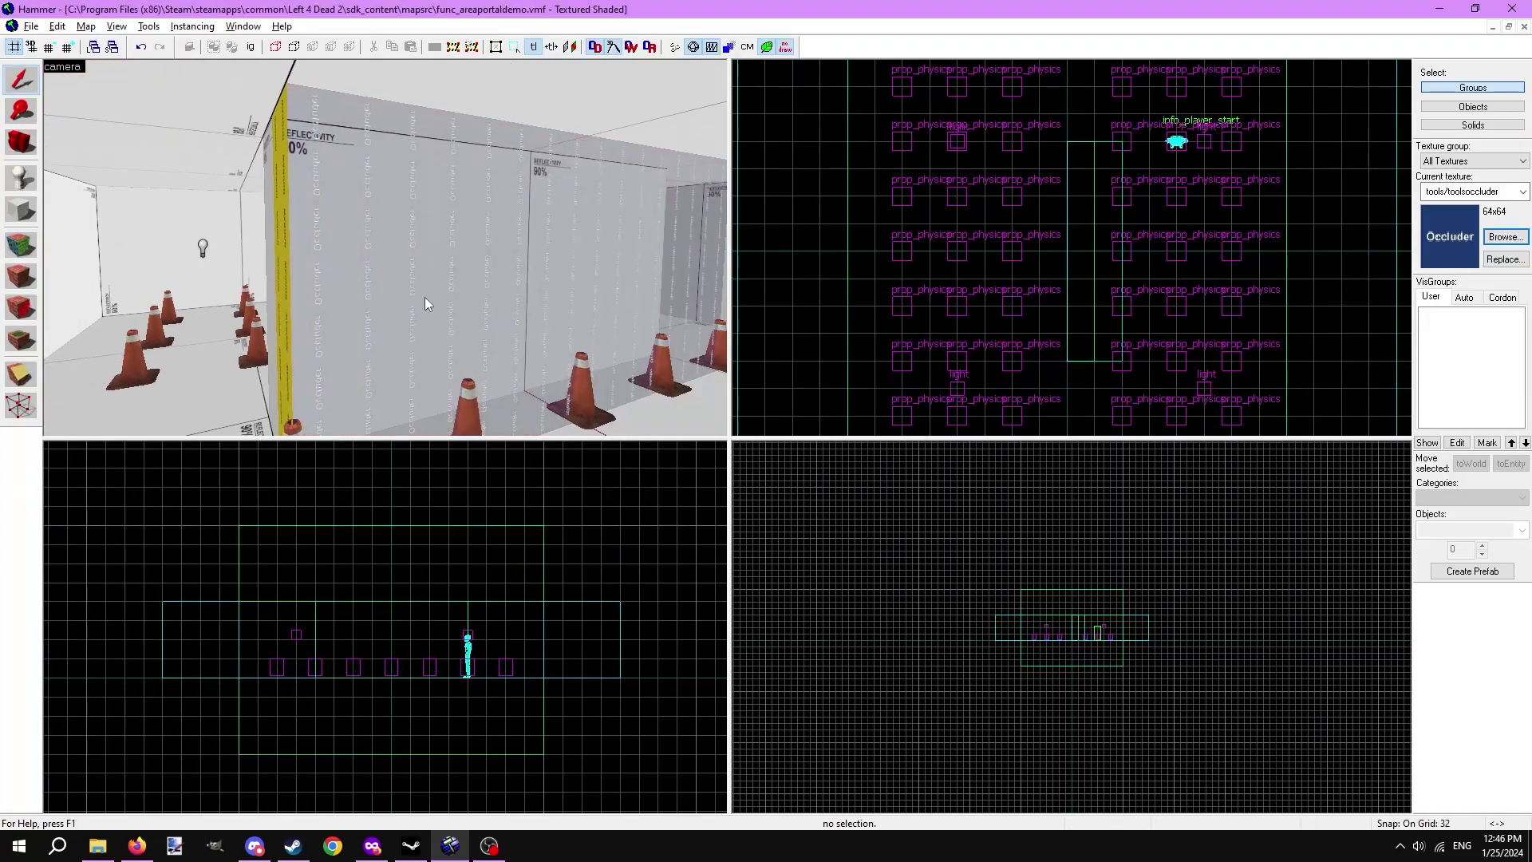
# Make the occluder wall brush a func_occluder entity
pyautogui.click(413, 303)
pyautogui.hotkey('ctrl', 't')
pyautogui.write('func_o')
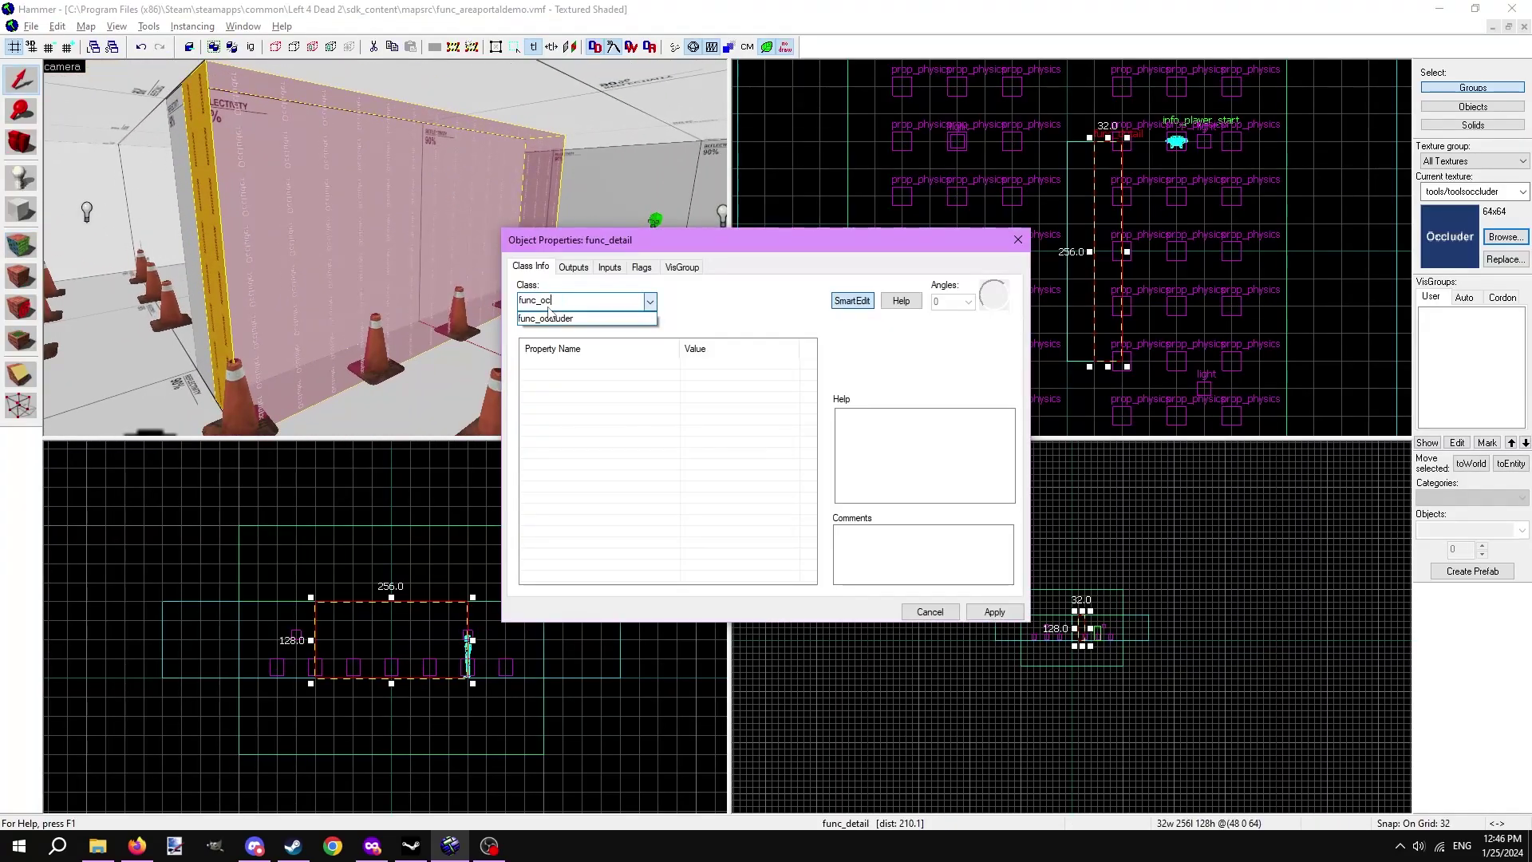
pyautogui.write('cluder')
pyautogui.press('Return')
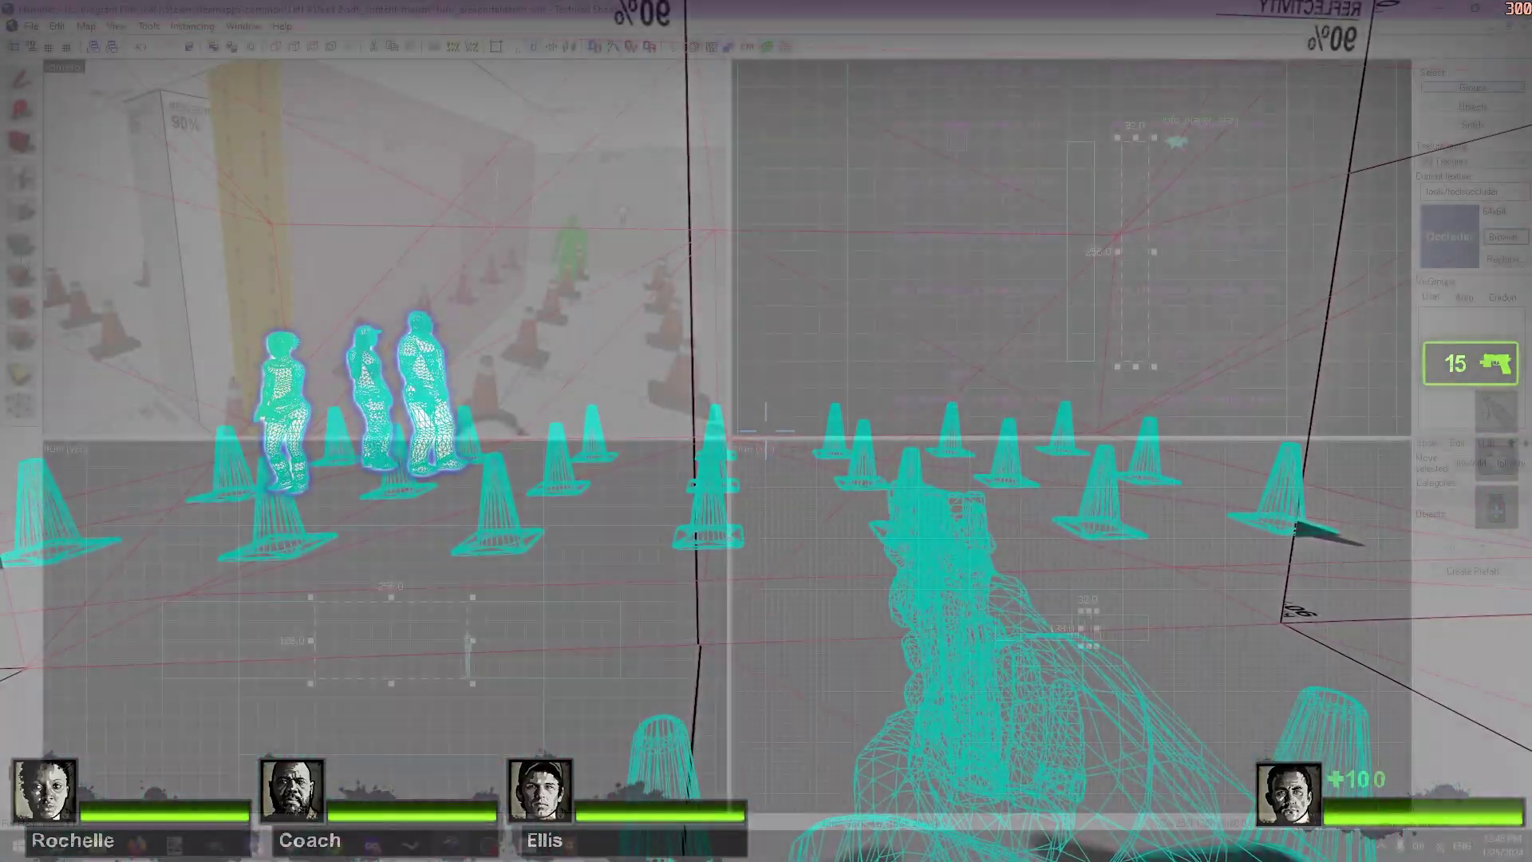
# Give the remaining nodraw face tools/toolsoccluder, then walk the rooms in-game to check occlusion
pyautogui.click(394, 256)
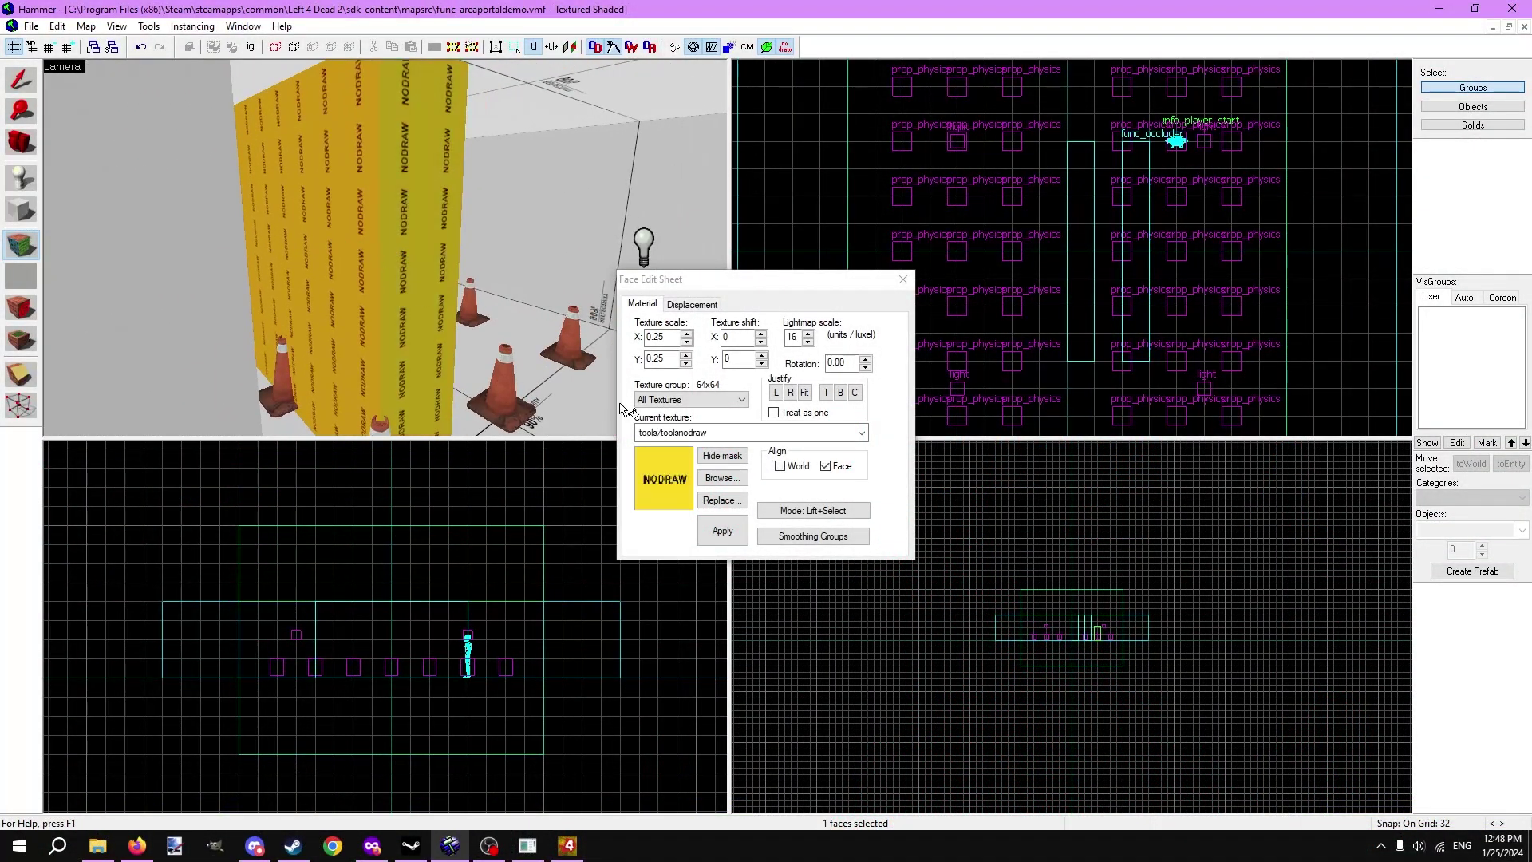
pyautogui.click(721, 479)
pyautogui.press('Return')
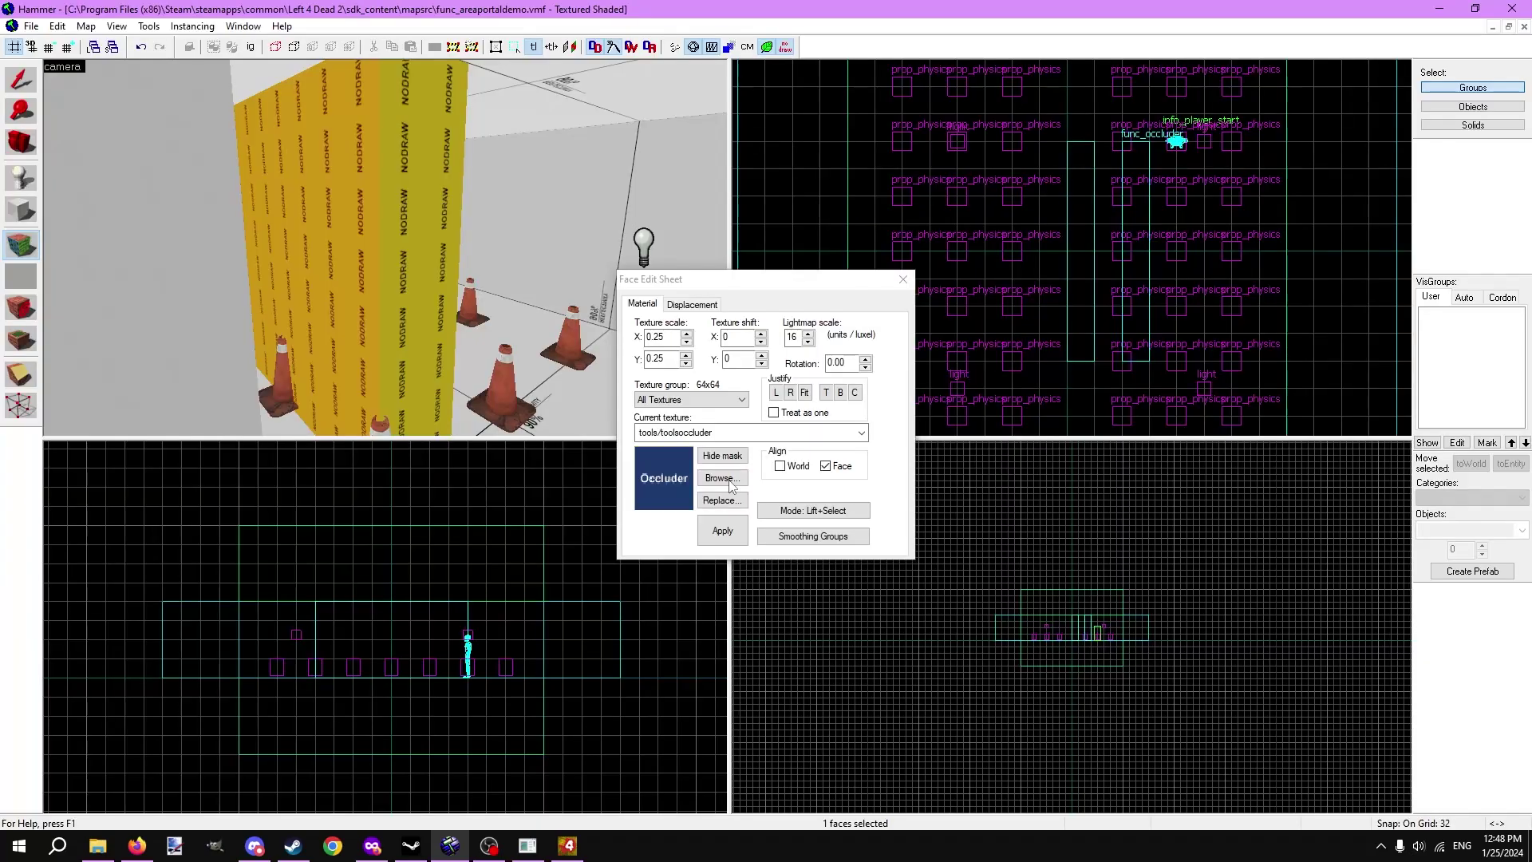
pyautogui.click(724, 531)
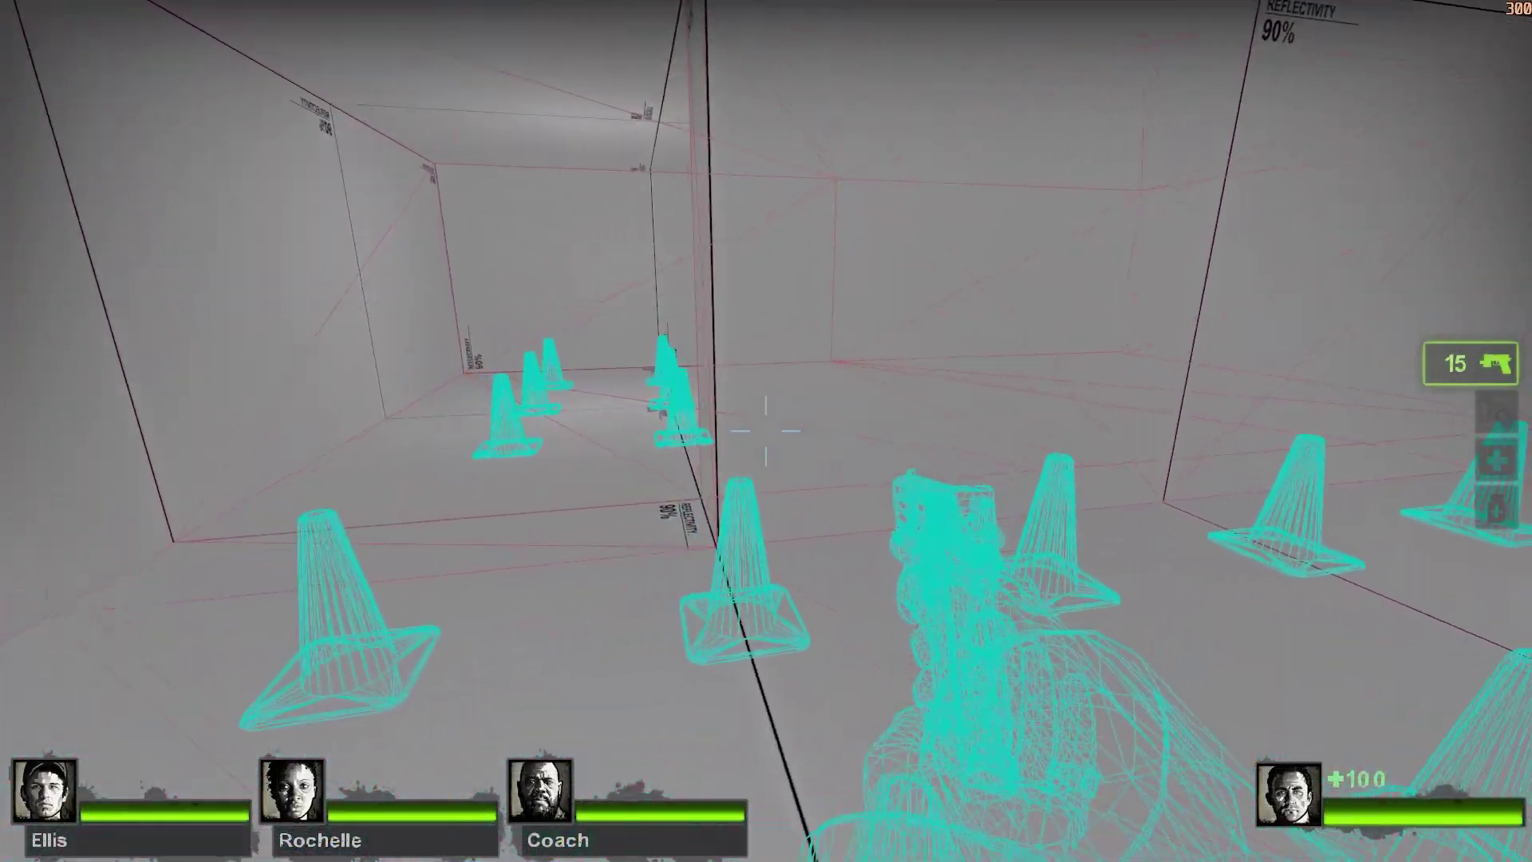
pyautogui.press('w')
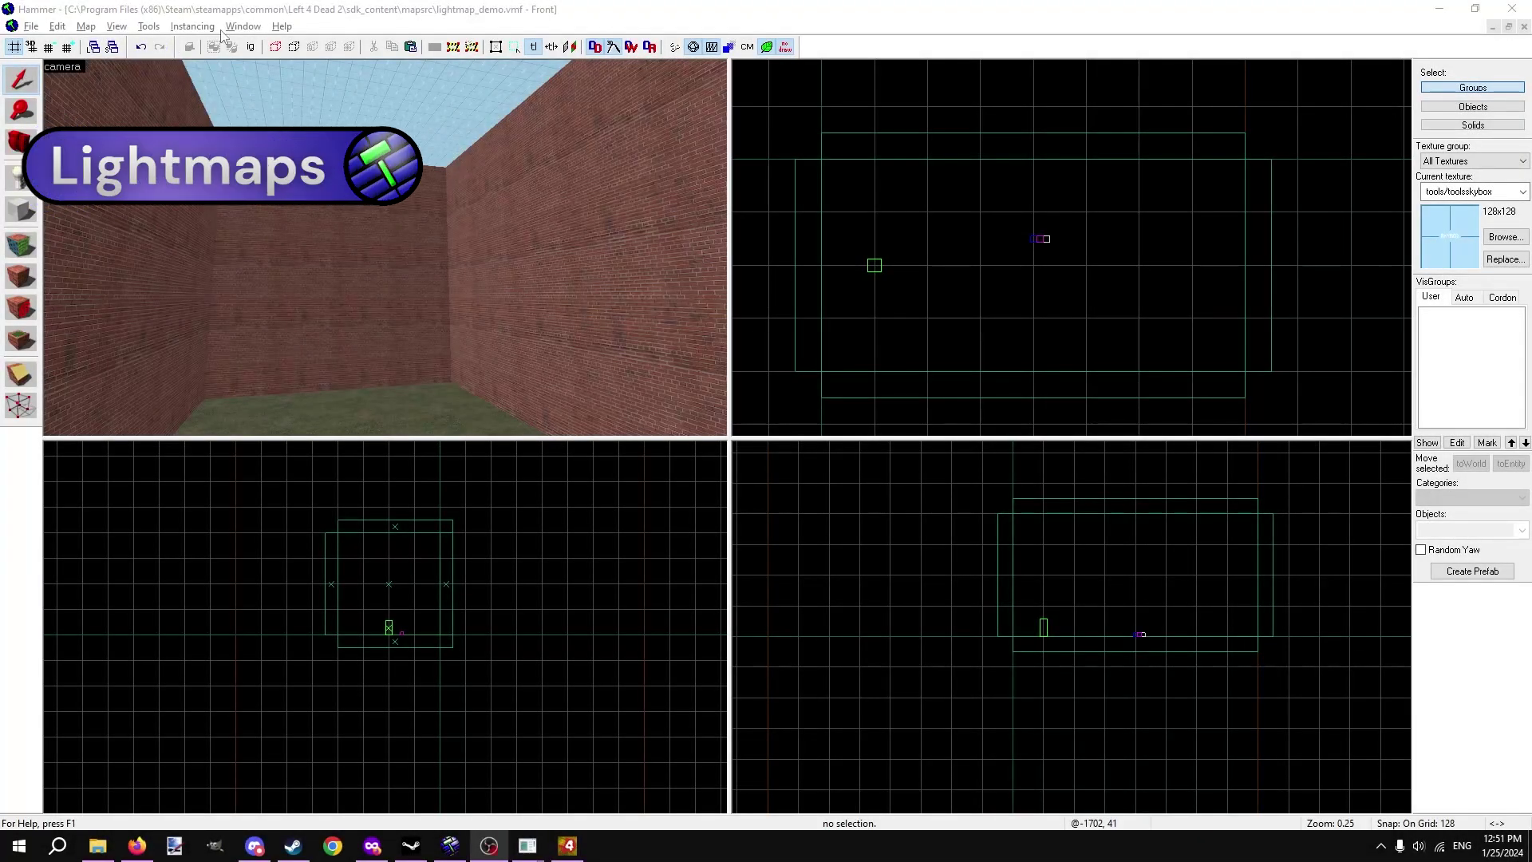
# Bring Hammer with lightmap_demo.vmf into focus and release the camera's free-look control
pyautogui.click(296, 9)
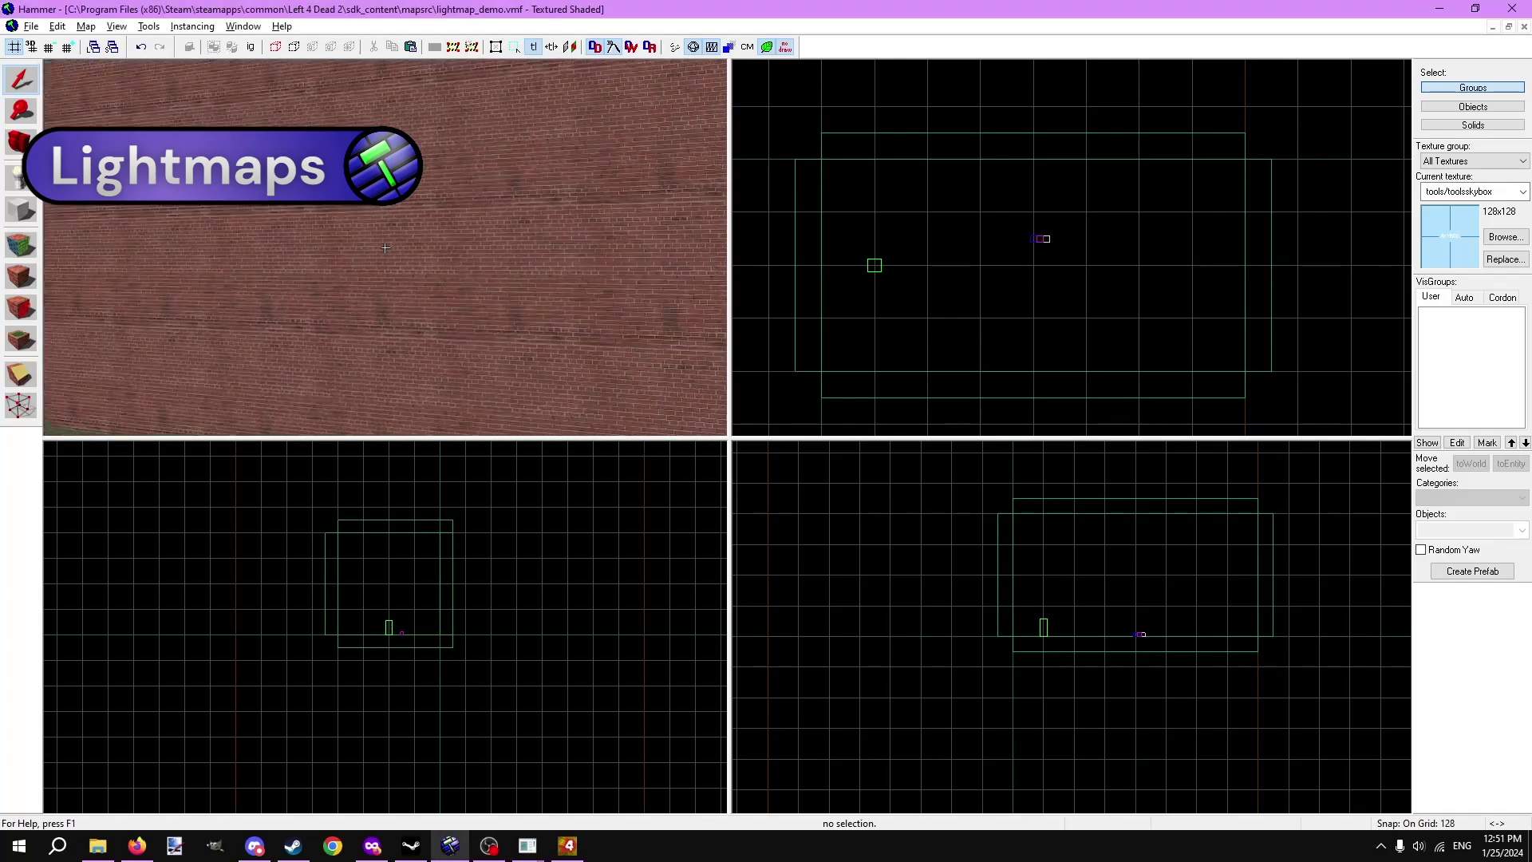
pyautogui.press('z')
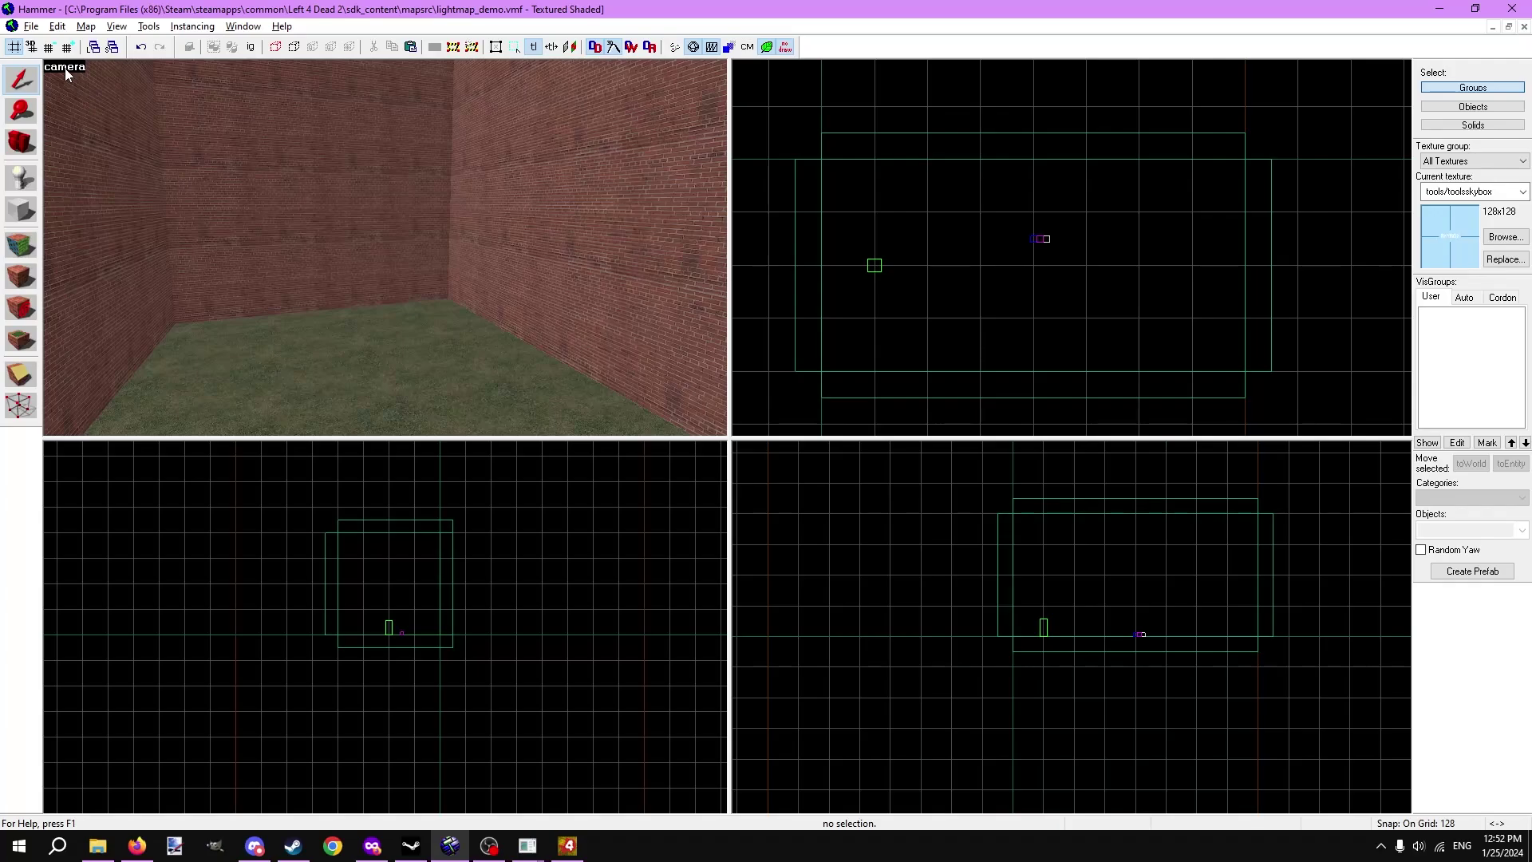
# Switch the 3D view to 3D Lightmap Grid and move the camera up to a brick wall
pyautogui.click(65, 68)
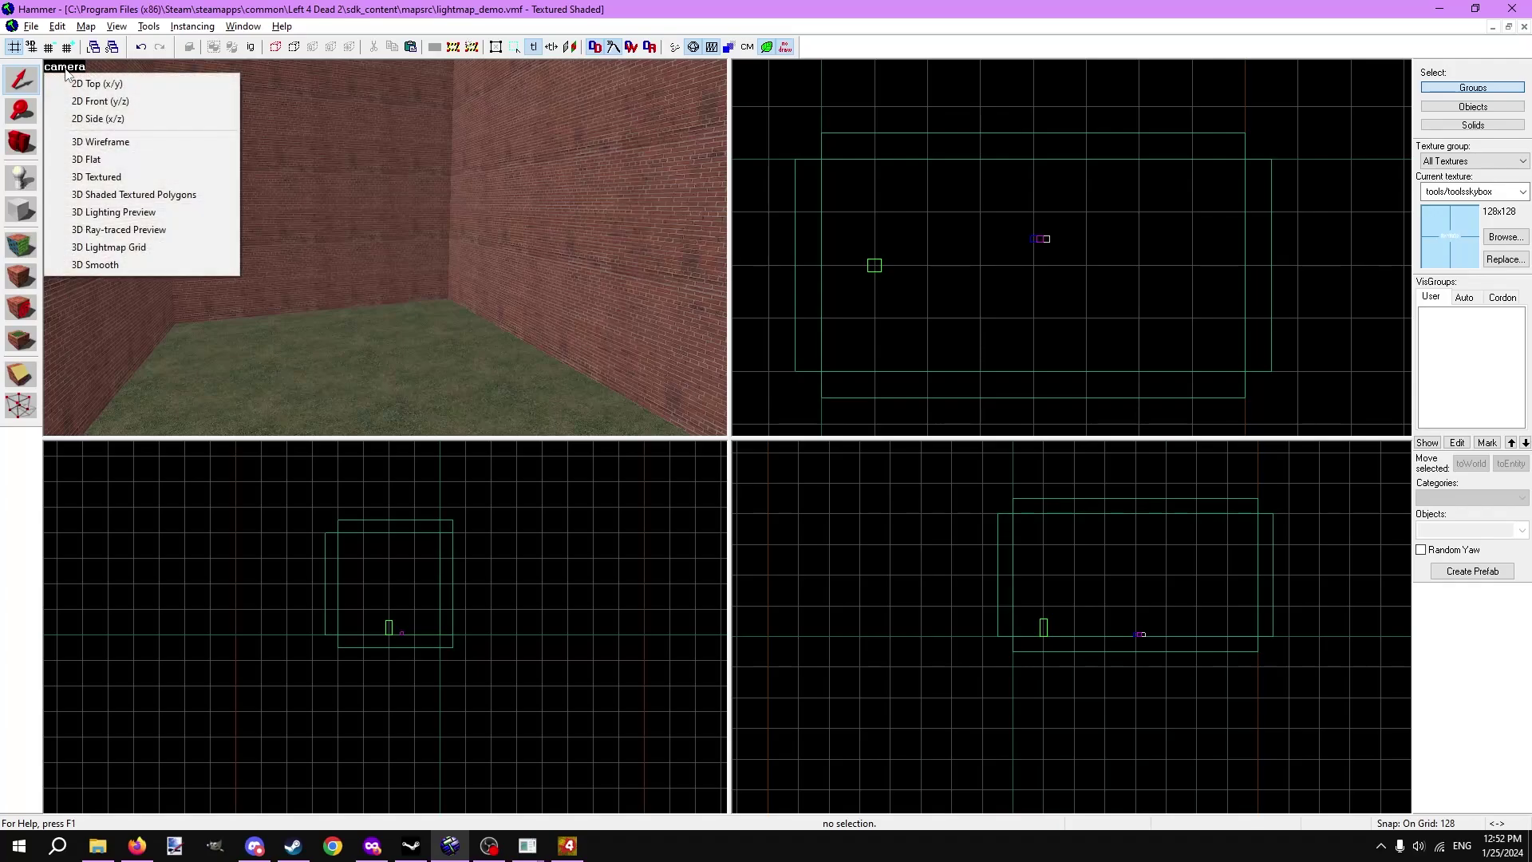
pyautogui.click(110, 249)
pyautogui.press('z')
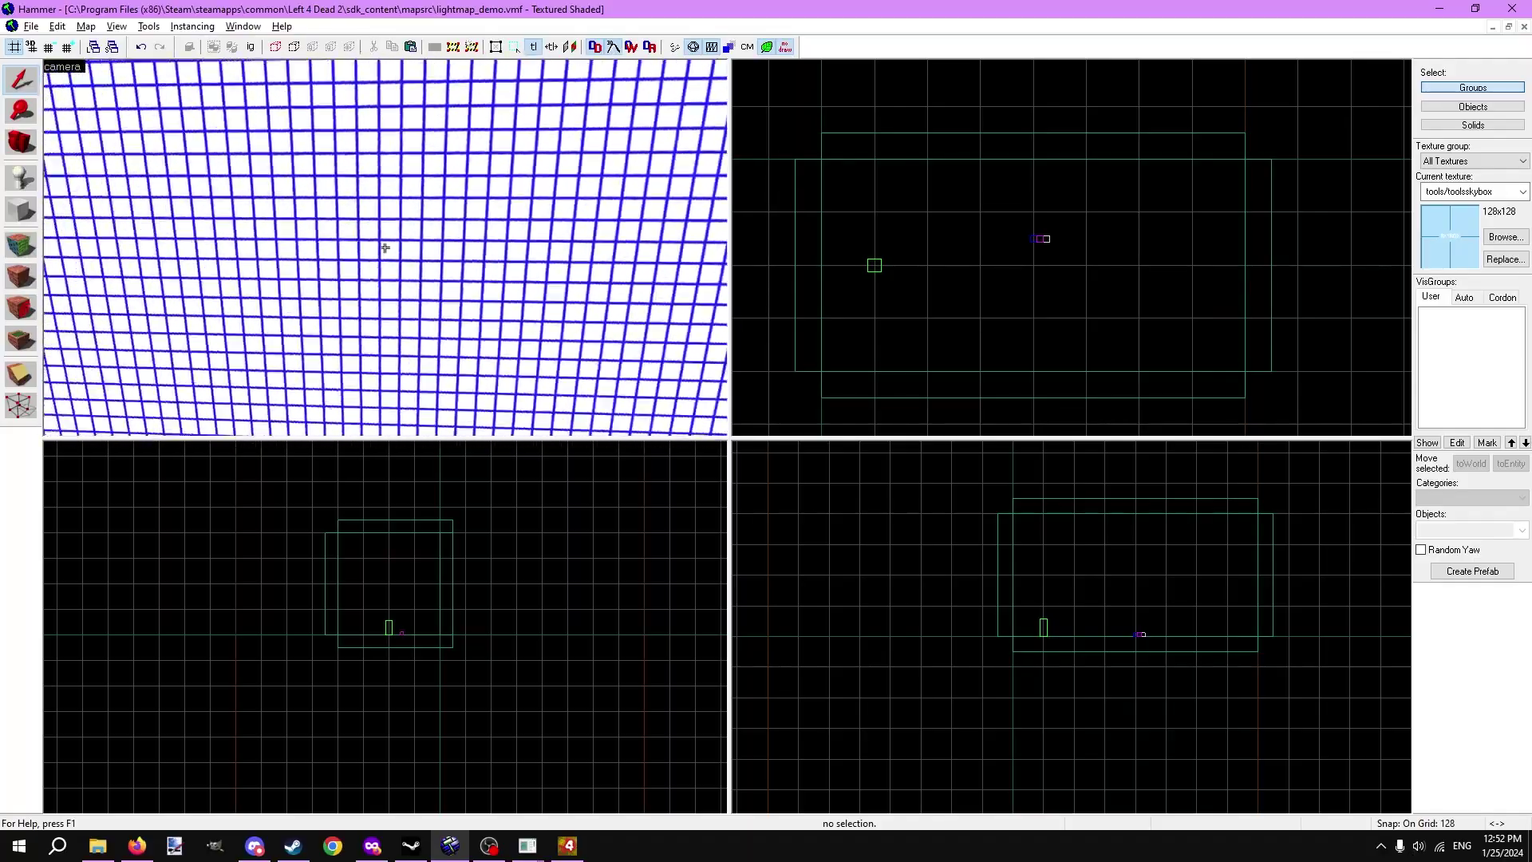
pyautogui.press('w')
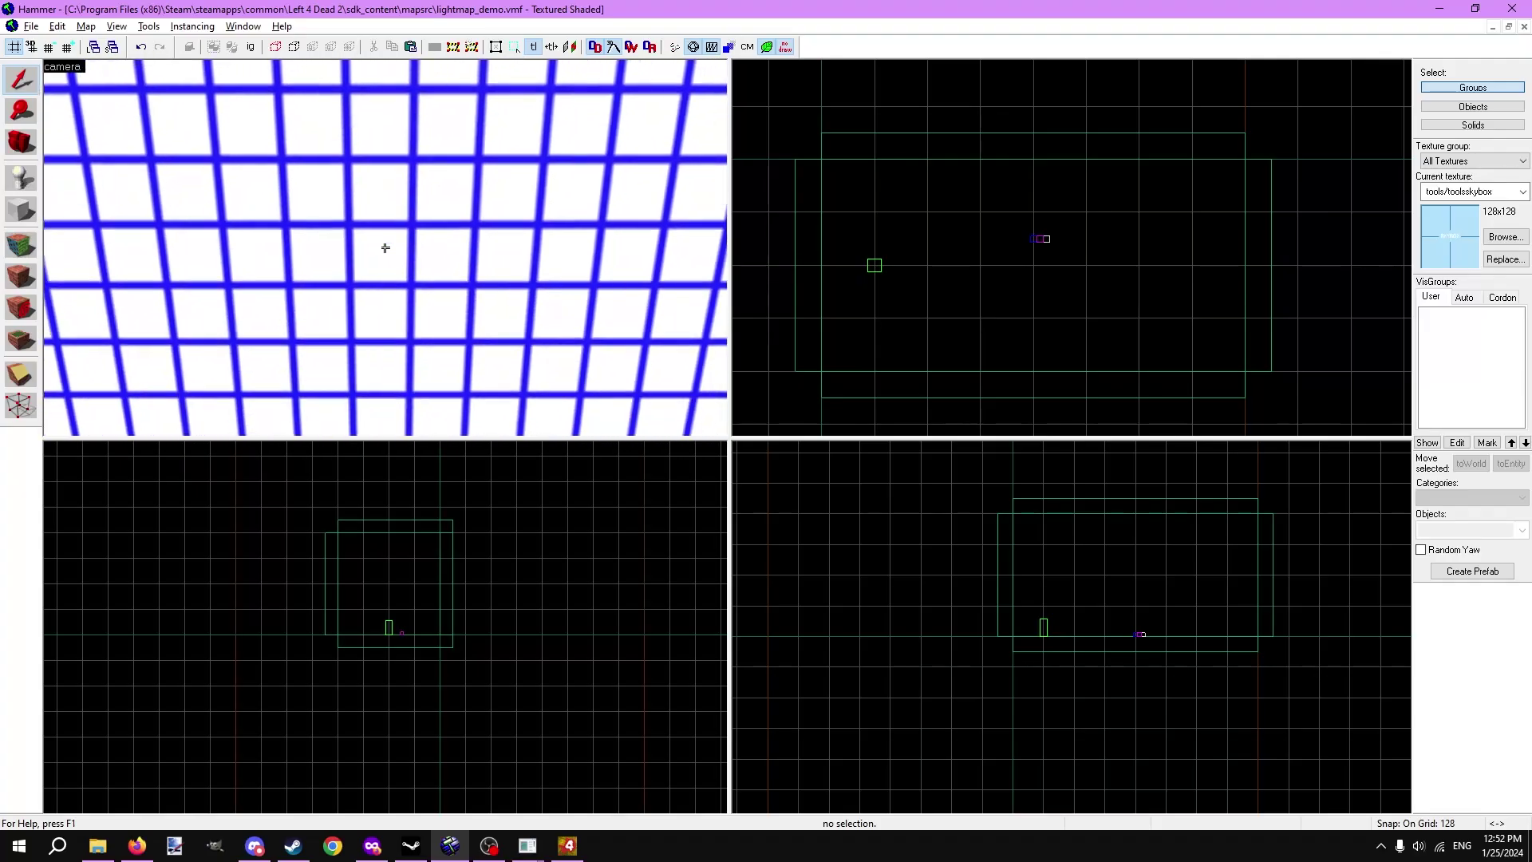
pyautogui.moveTo(386, 248); pyautogui.dragTo(386, 248)
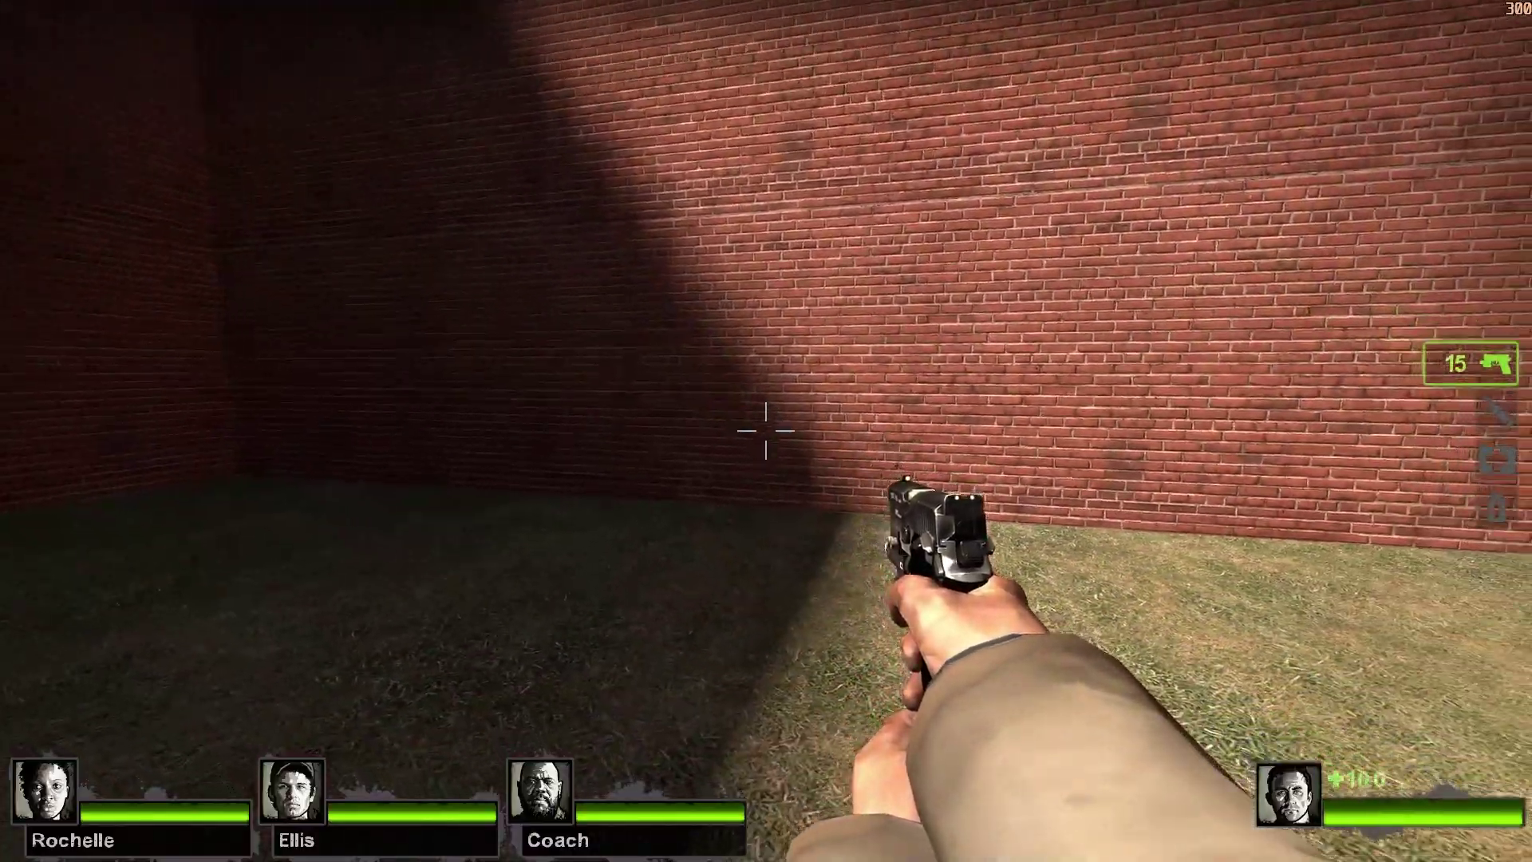
pyautogui.press('w')
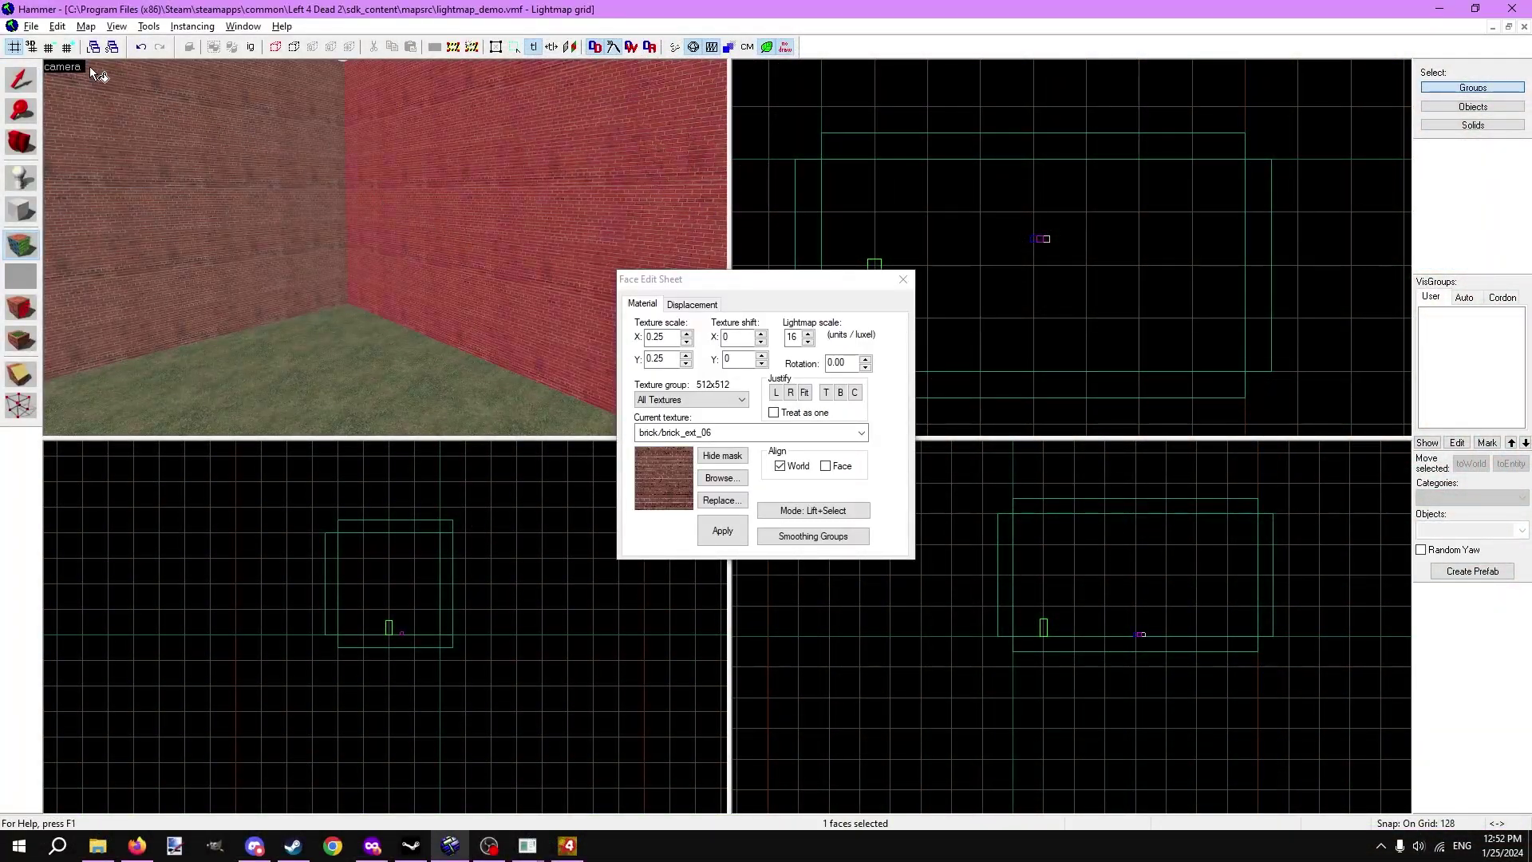
# In lightmap grid view, enter and apply a new lightmap scale on a brick wall face
pyautogui.click(80, 68)
pyautogui.click(144, 248)
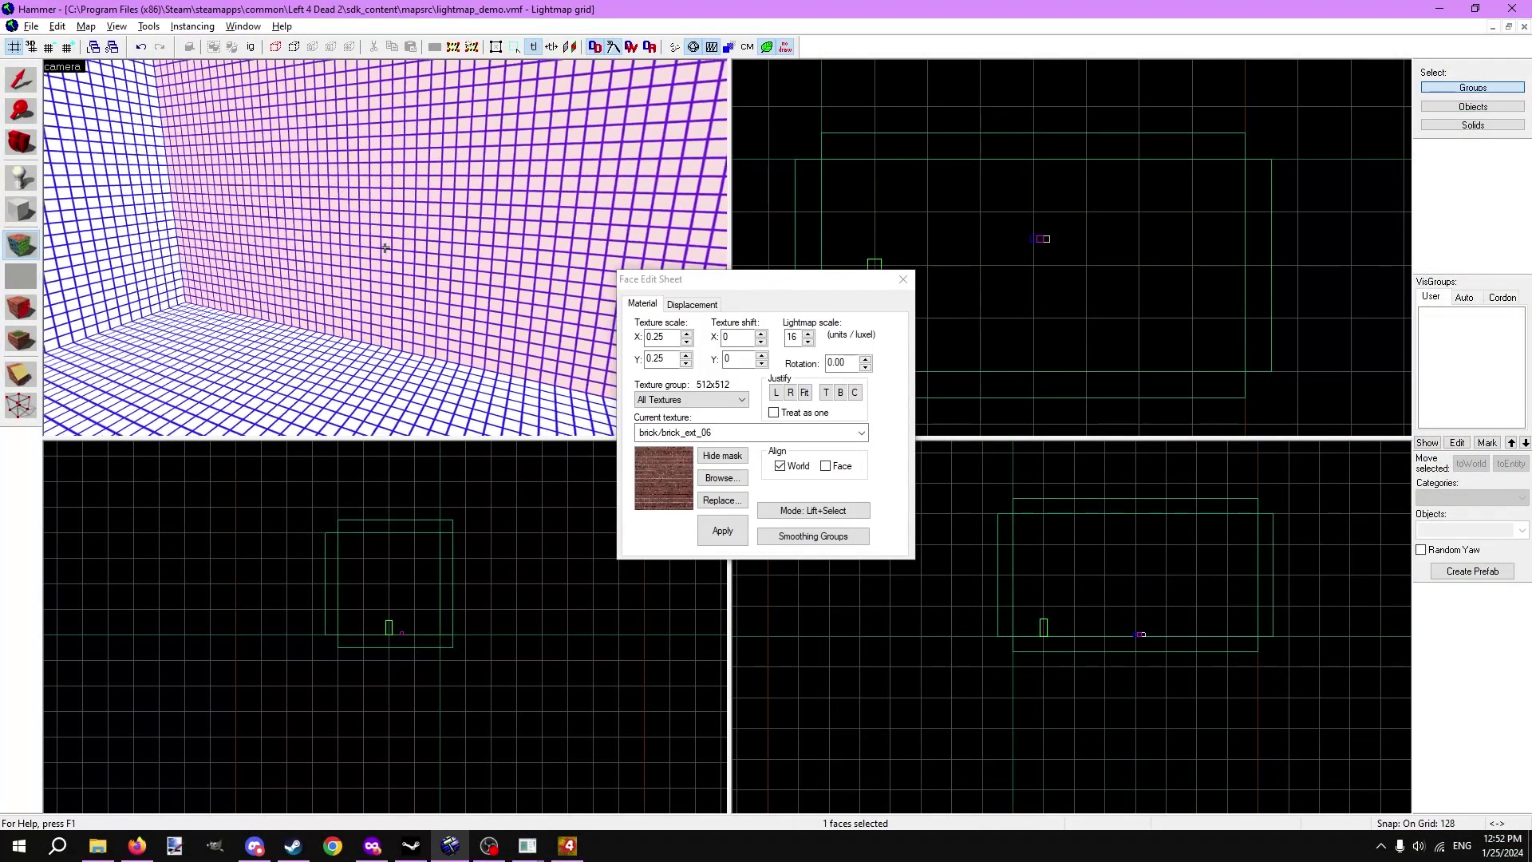
pyautogui.press('z')
pyautogui.click(799, 339)
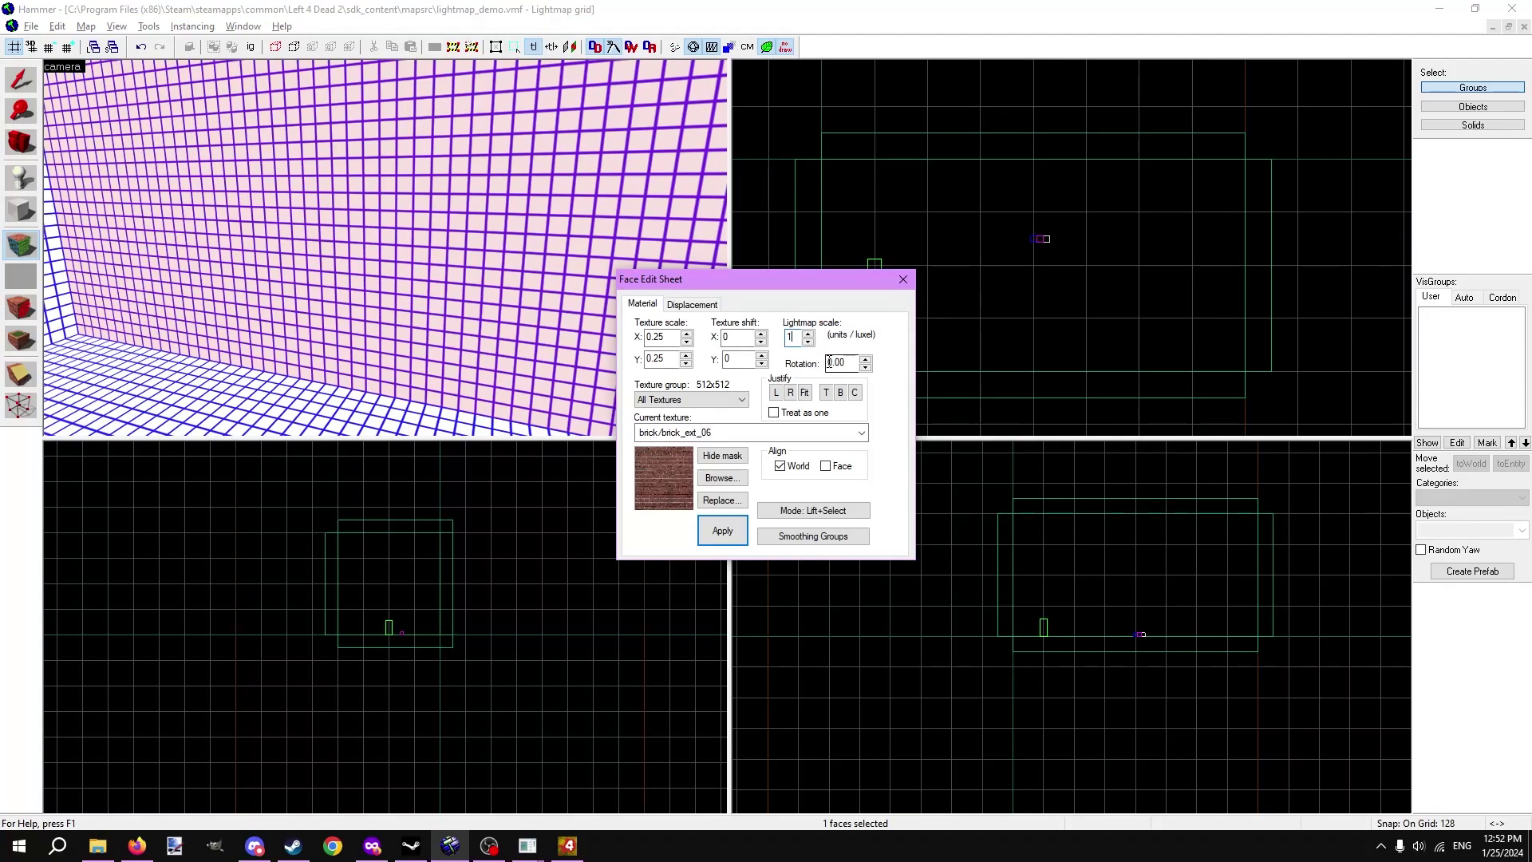
pyautogui.write('32')
pyautogui.press('Return')
pyautogui.press('z')
pyautogui.press('w')
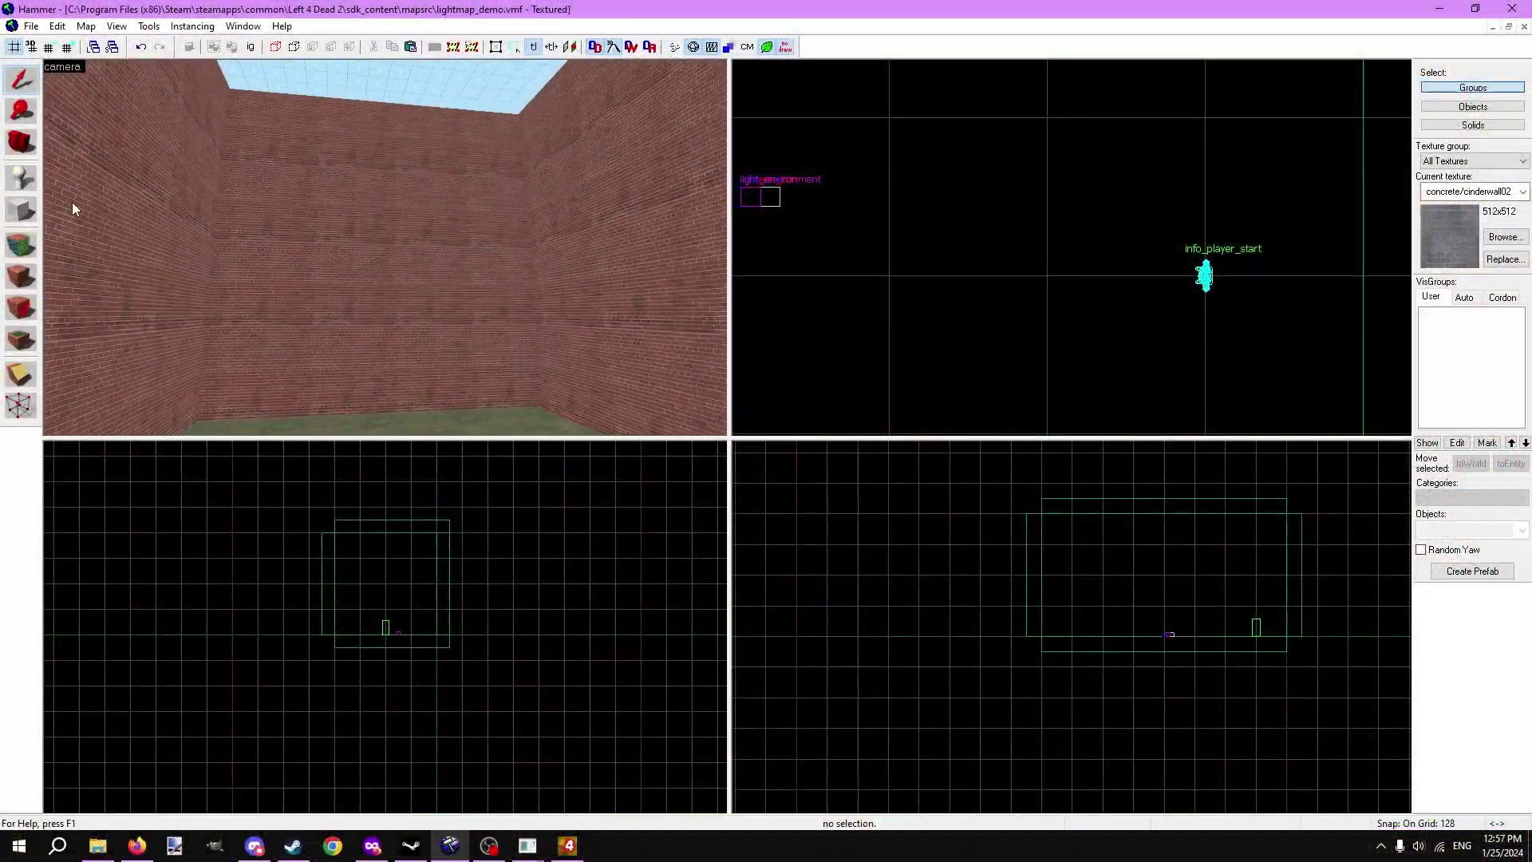
# Set another brick wall face's lightmap scale to 128 and apply it
pyautogui.hotkey('shift', 'a')
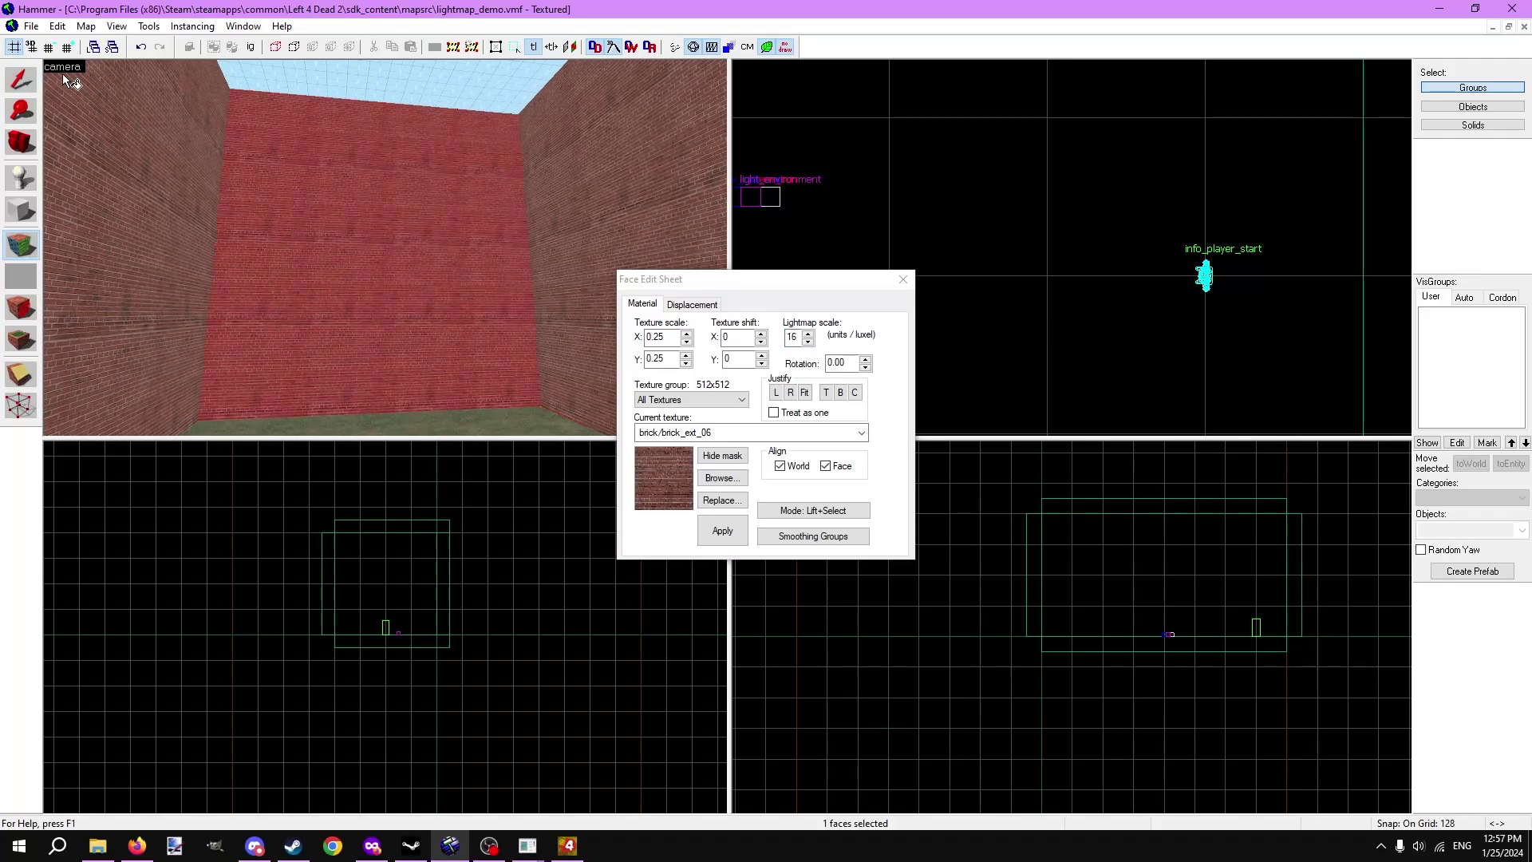
pyautogui.click(63, 67)
pyautogui.click(121, 246)
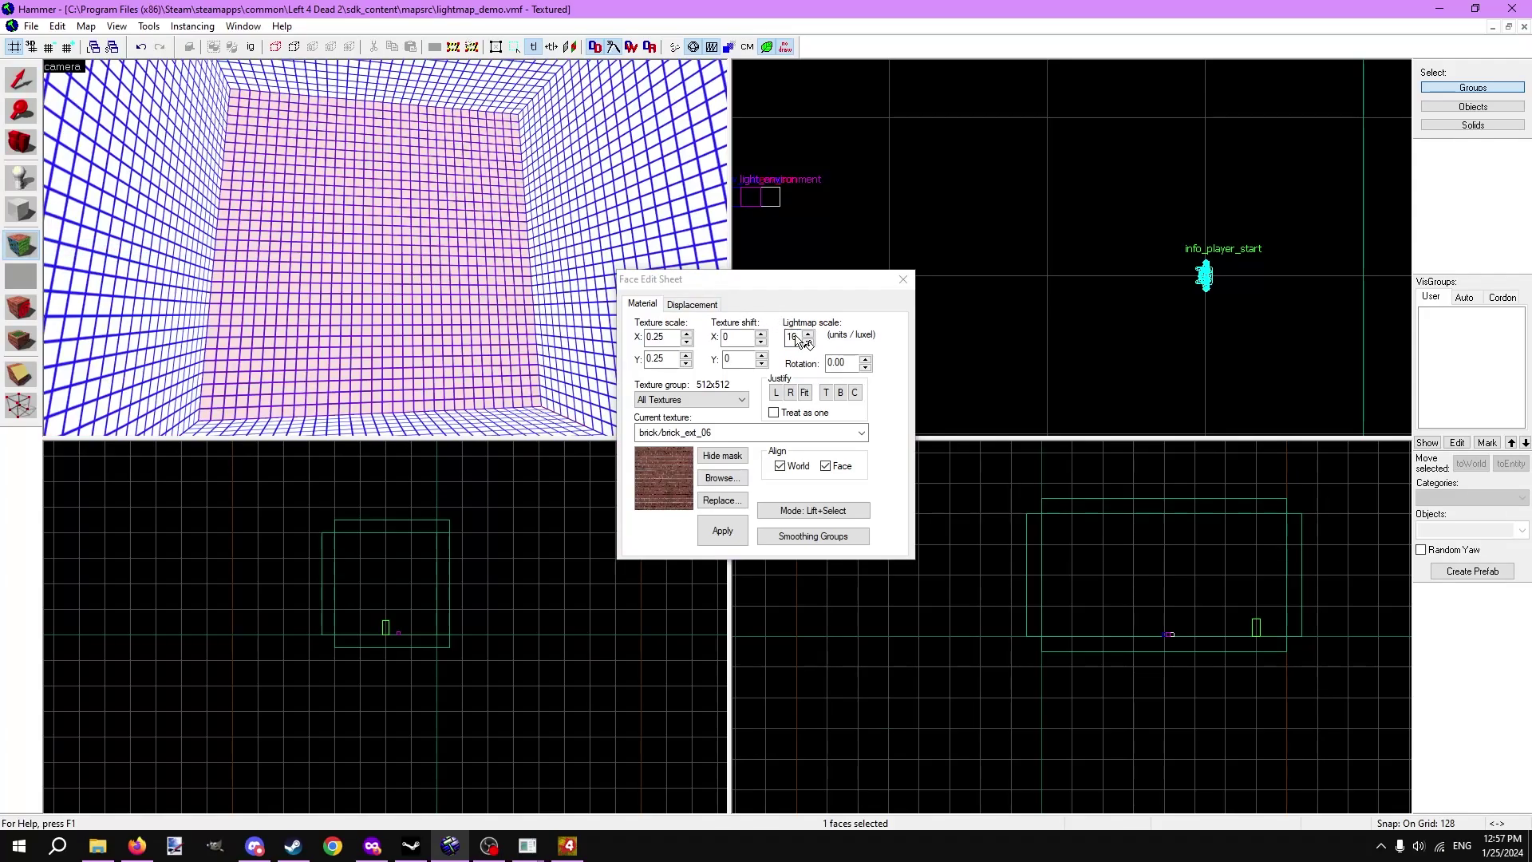
pyautogui.doubleClick(797, 337)
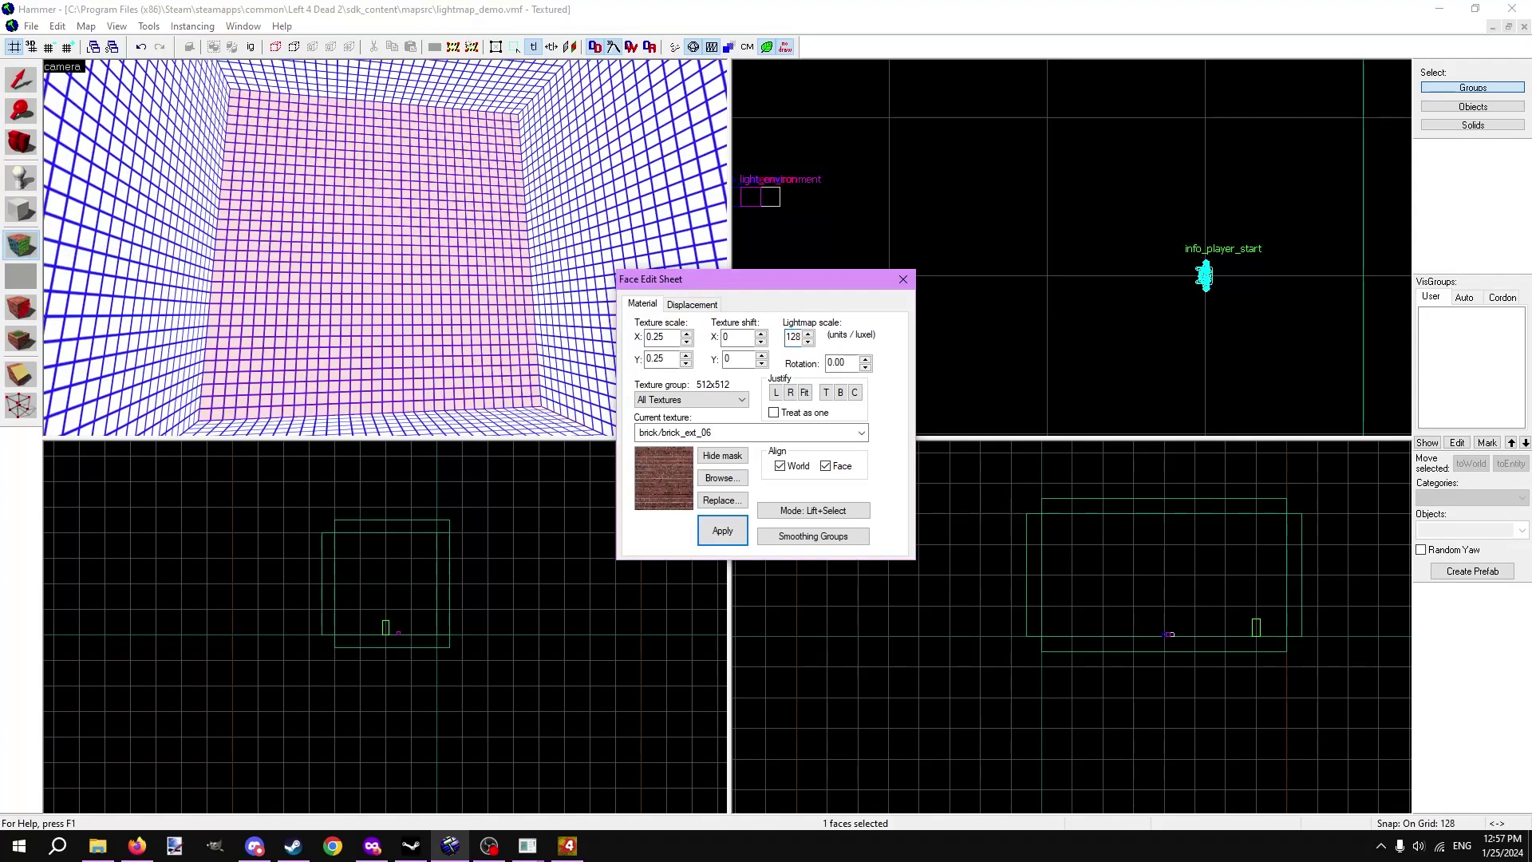
pyautogui.press('Return')
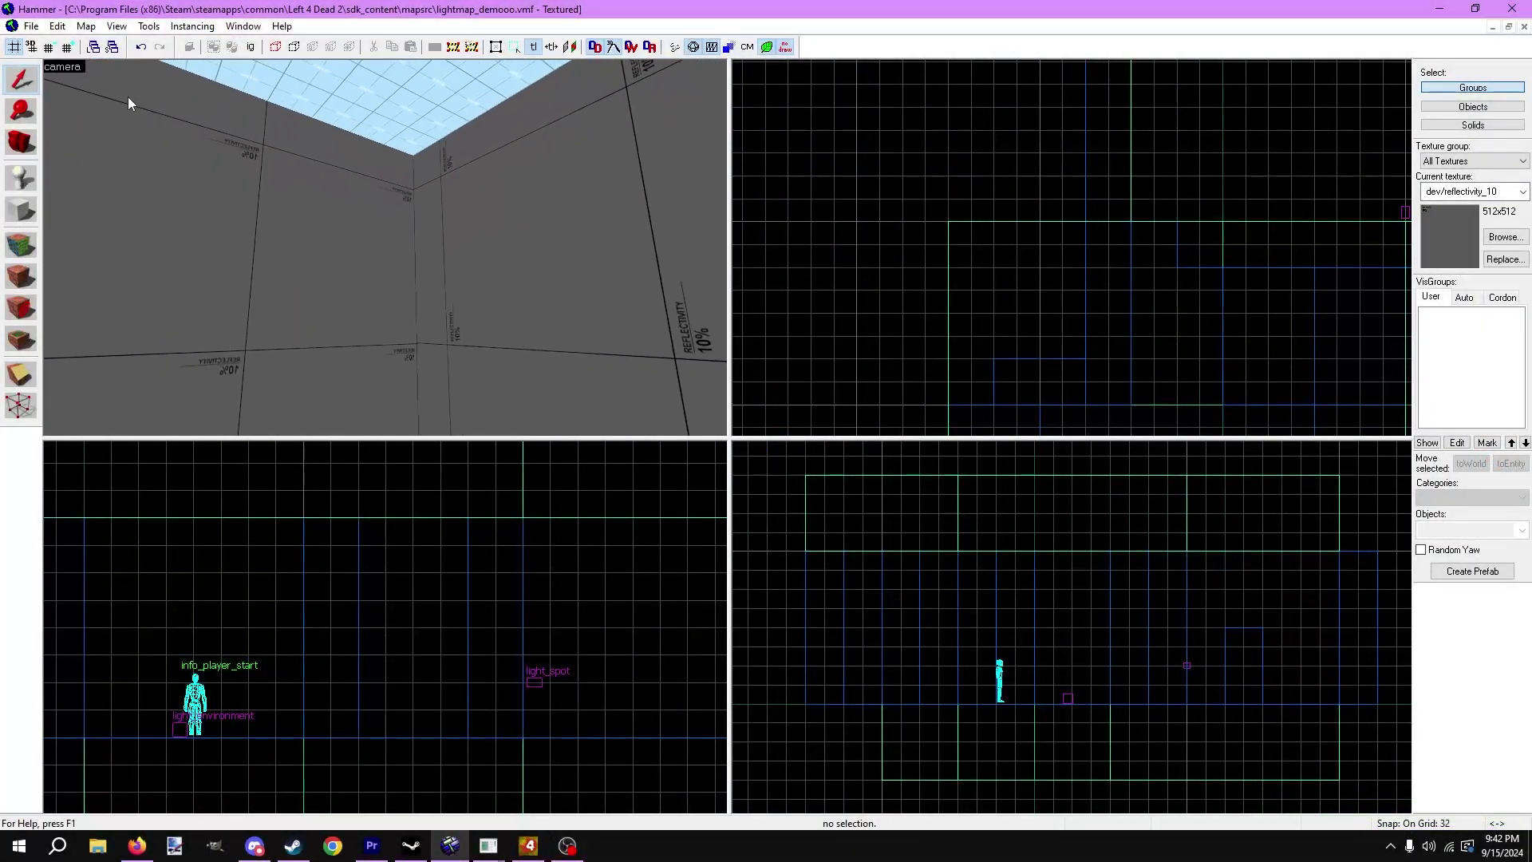
# In lightmap grid view, edit the first wall face's lightmap scale to 4
pyautogui.click(65, 67)
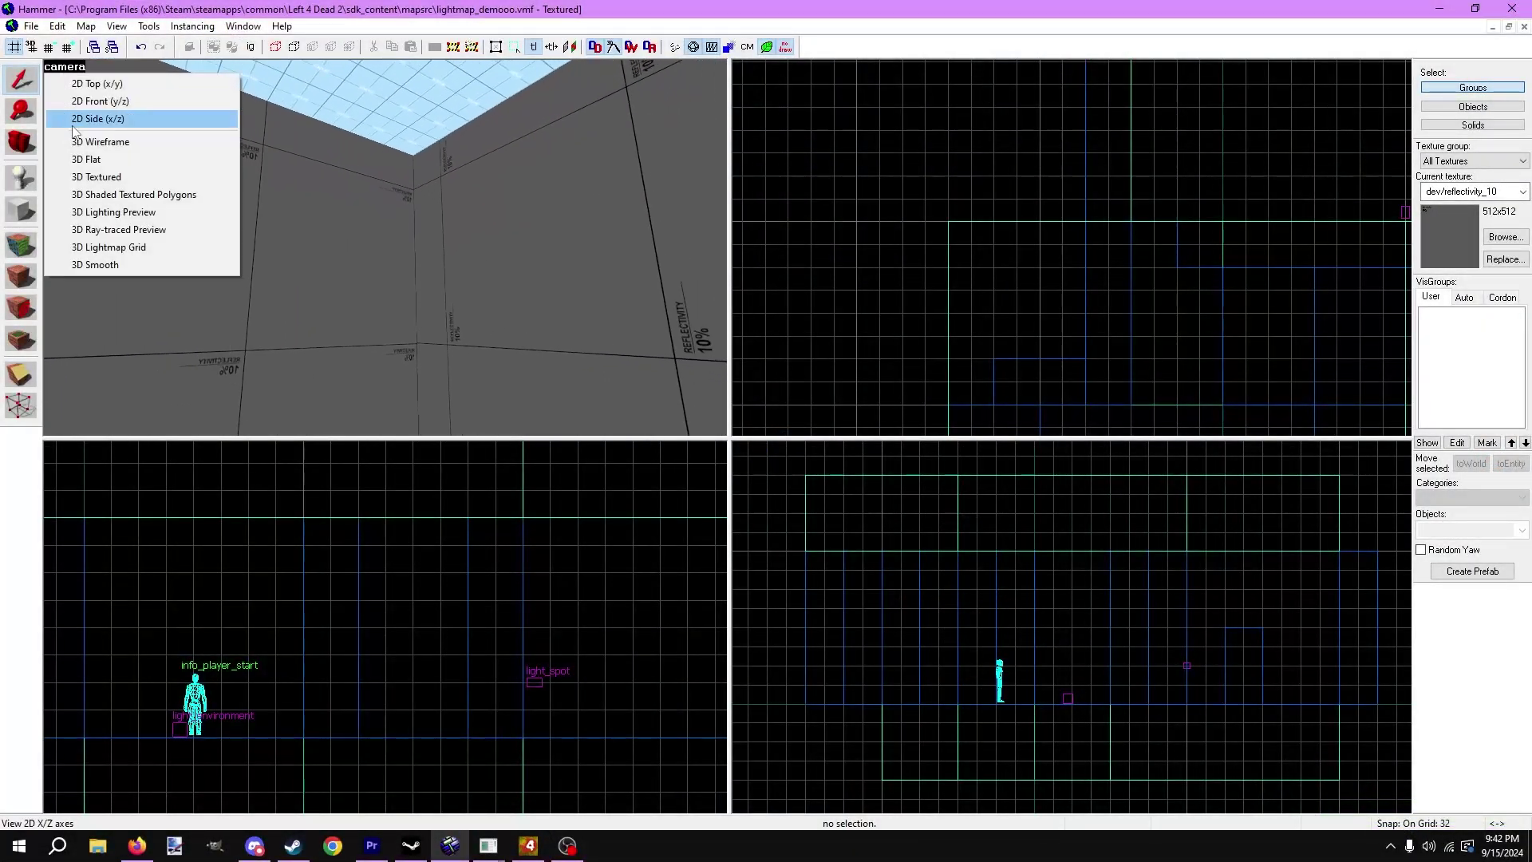
pyautogui.click(109, 247)
pyautogui.click(21, 244)
pyautogui.click(796, 339)
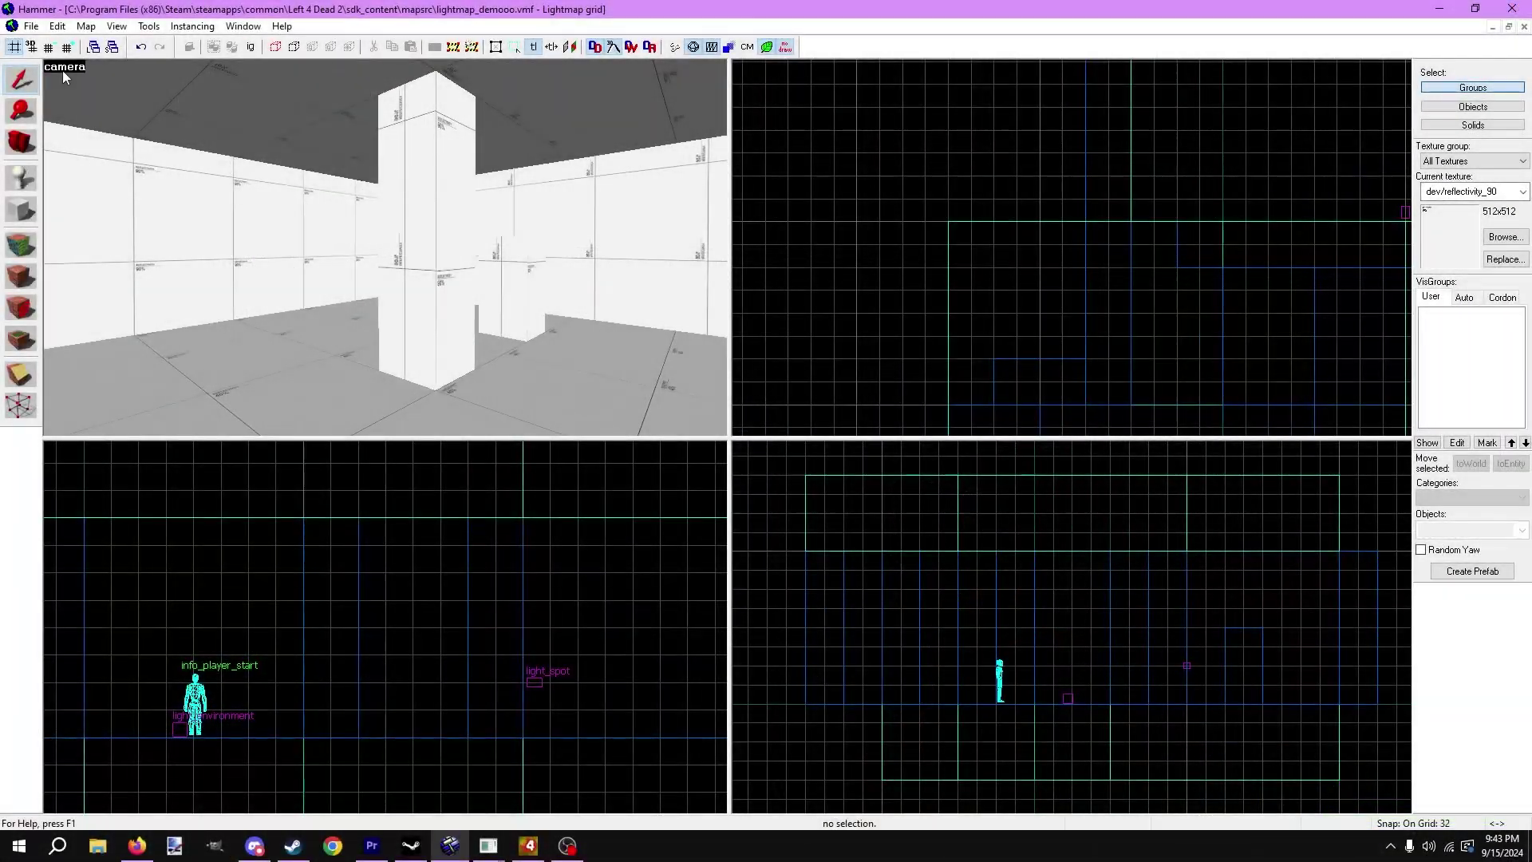
# Set a second wall face's lightmap scale to 4, then back away to view it
pyautogui.click(62, 69)
pyautogui.click(118, 246)
pyautogui.hotkey('shift', 'a')
pyautogui.click(359, 240)
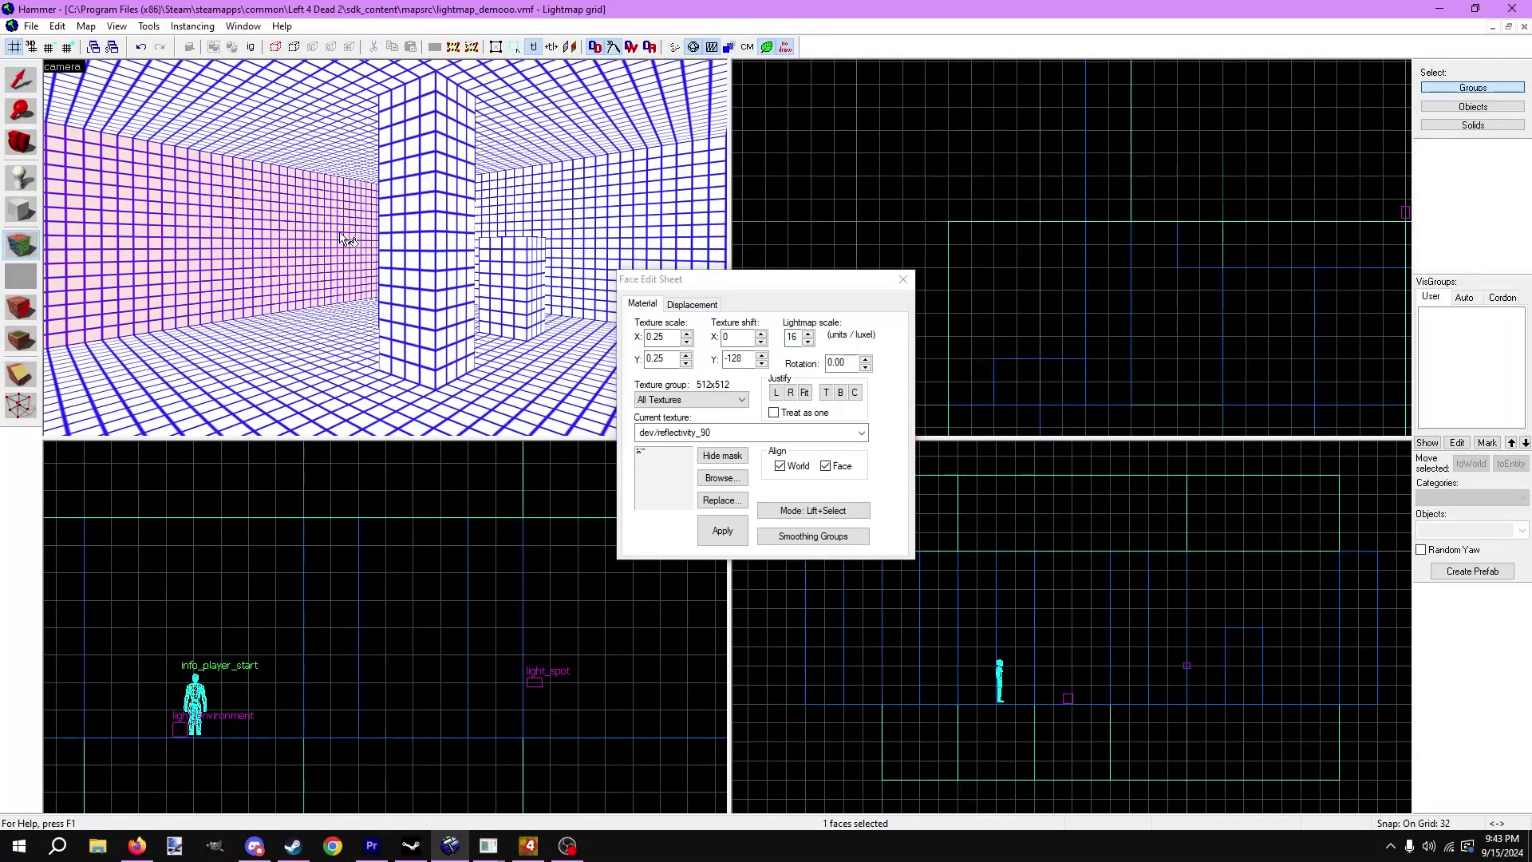
pyautogui.doubleClick(791, 339)
pyautogui.write('4')
pyautogui.press('Return')
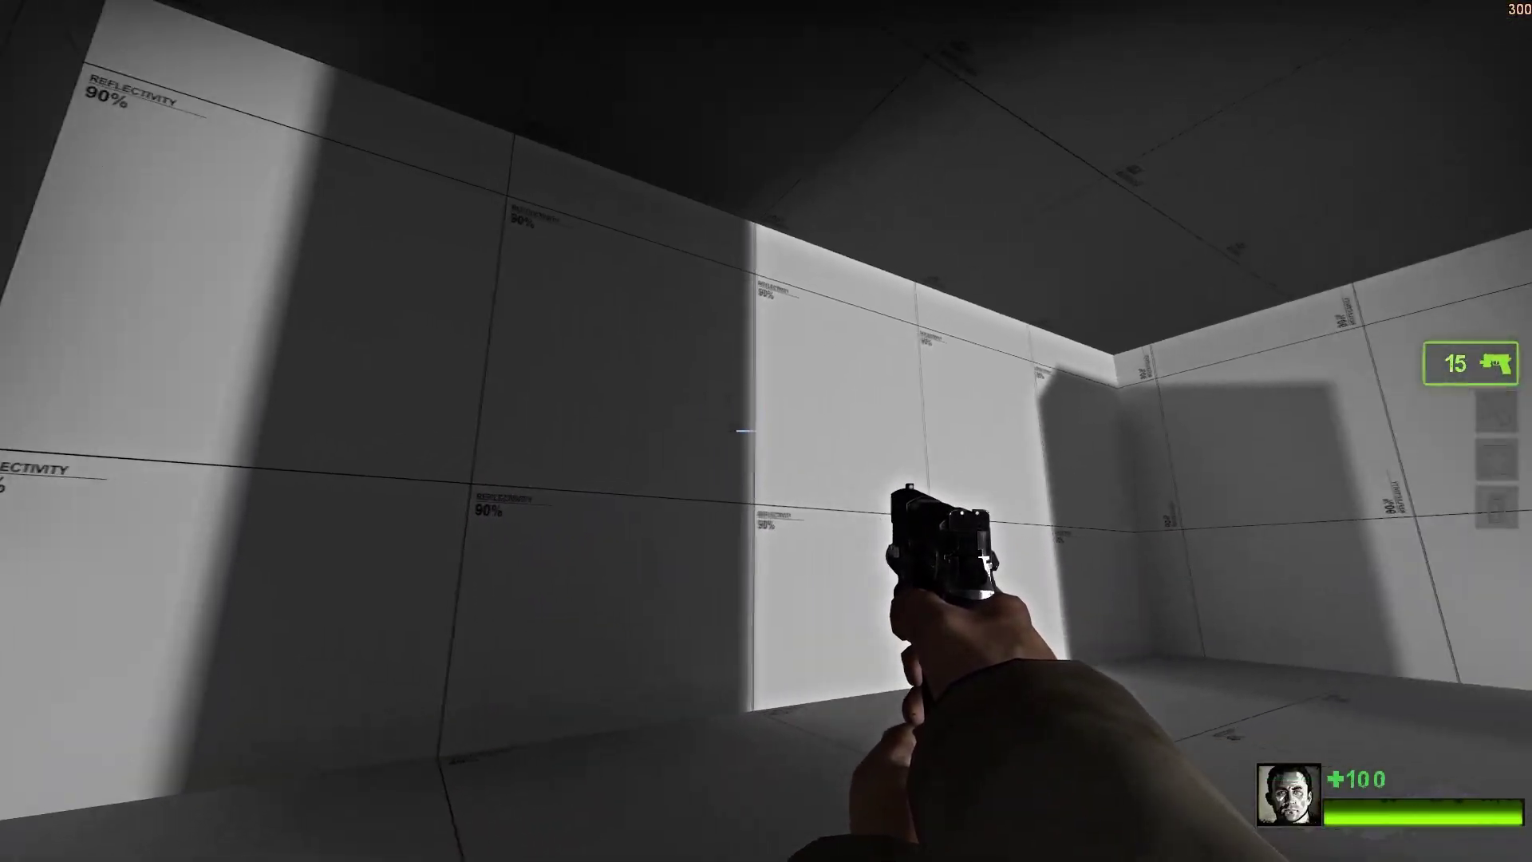
pyautogui.press('s')
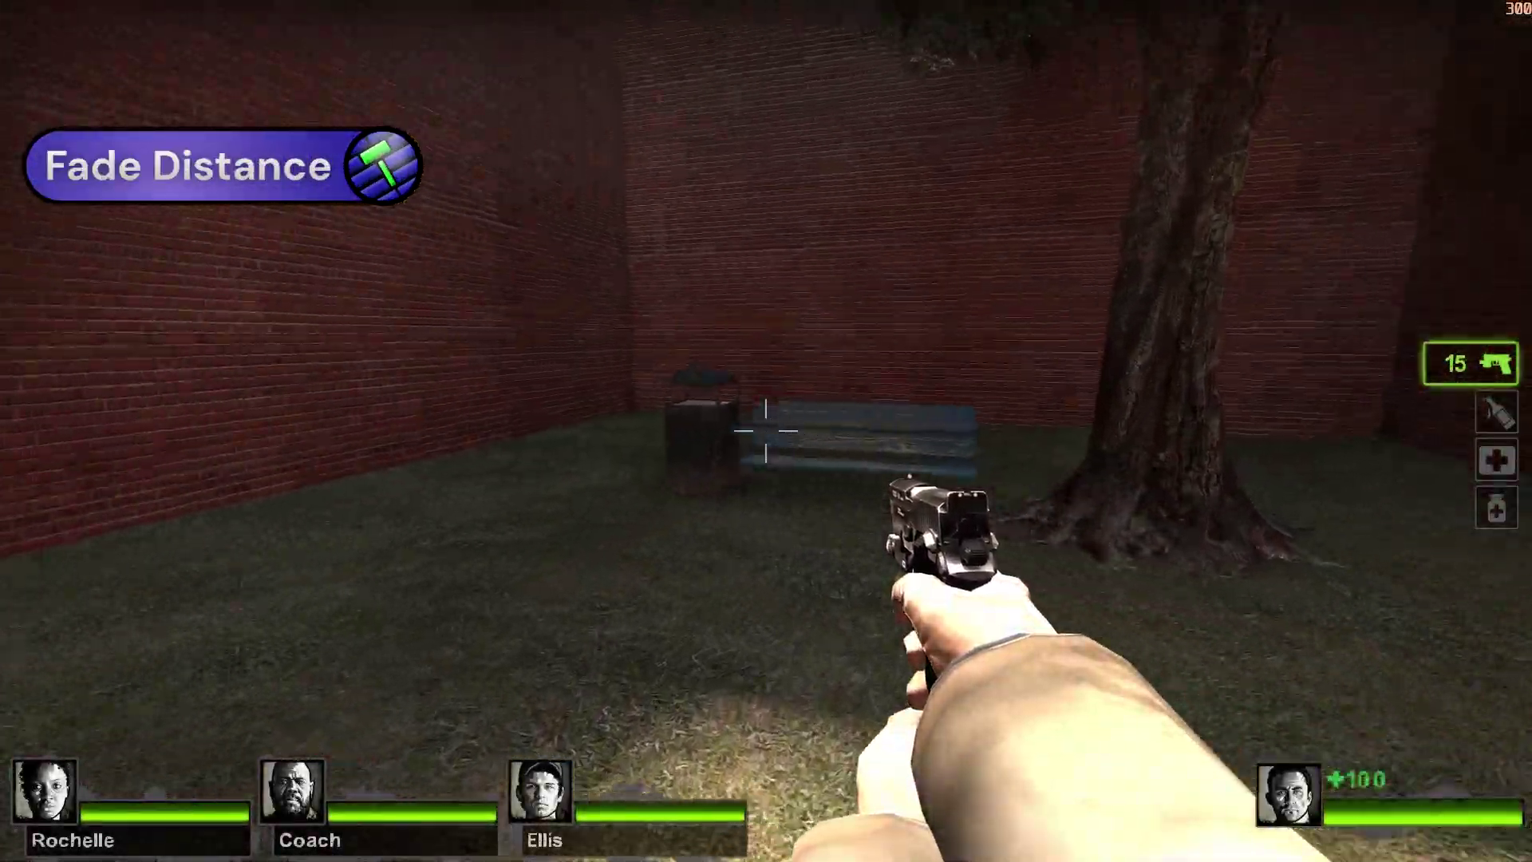
# Back far down the brick corridor from the bench and tree, then walk forward again
pyautogui.press('s')
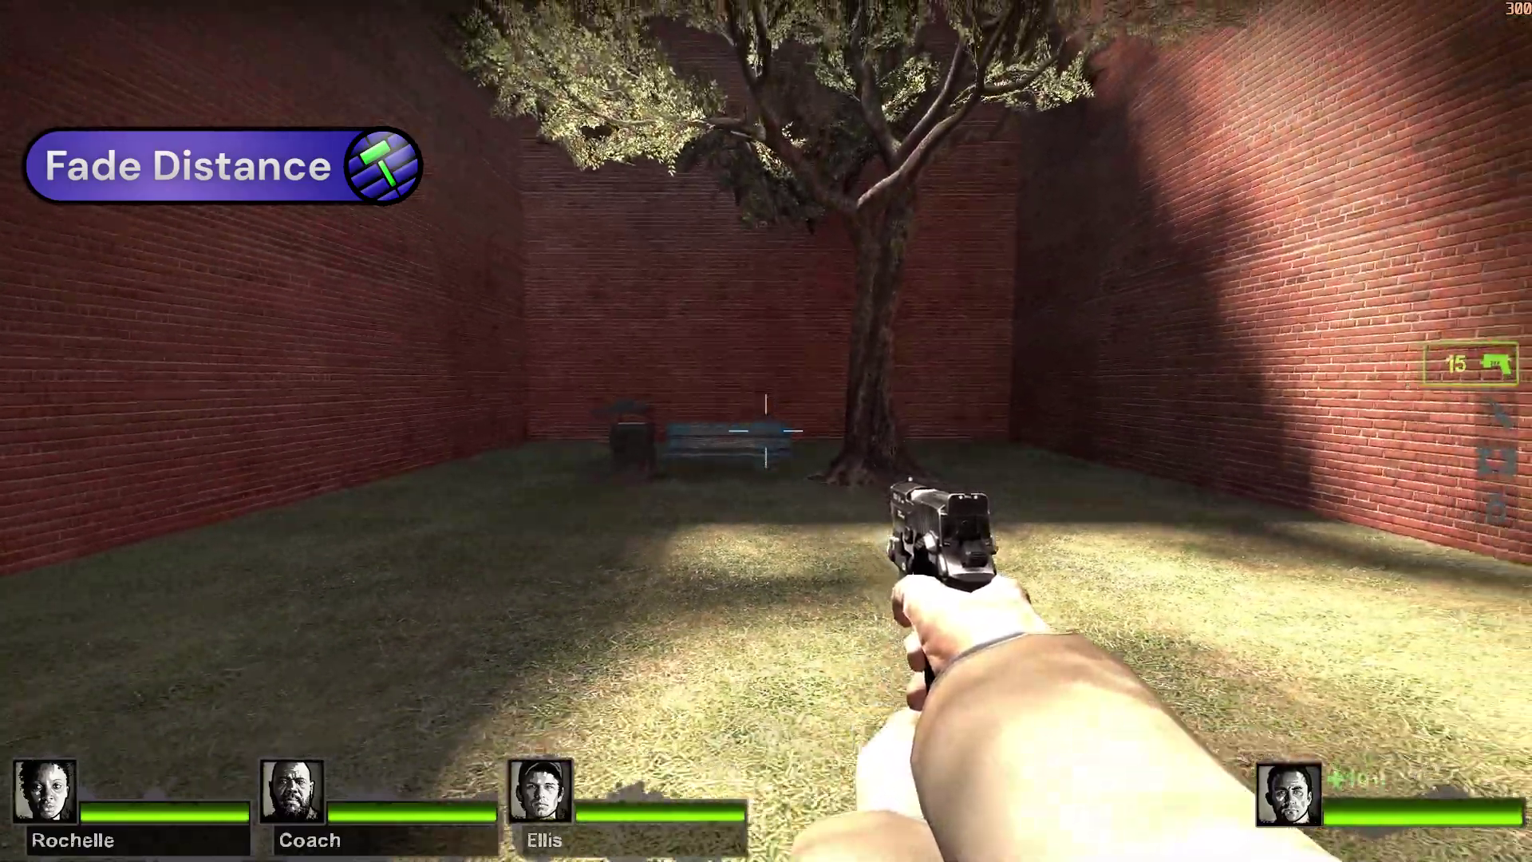
pyautogui.press('s')
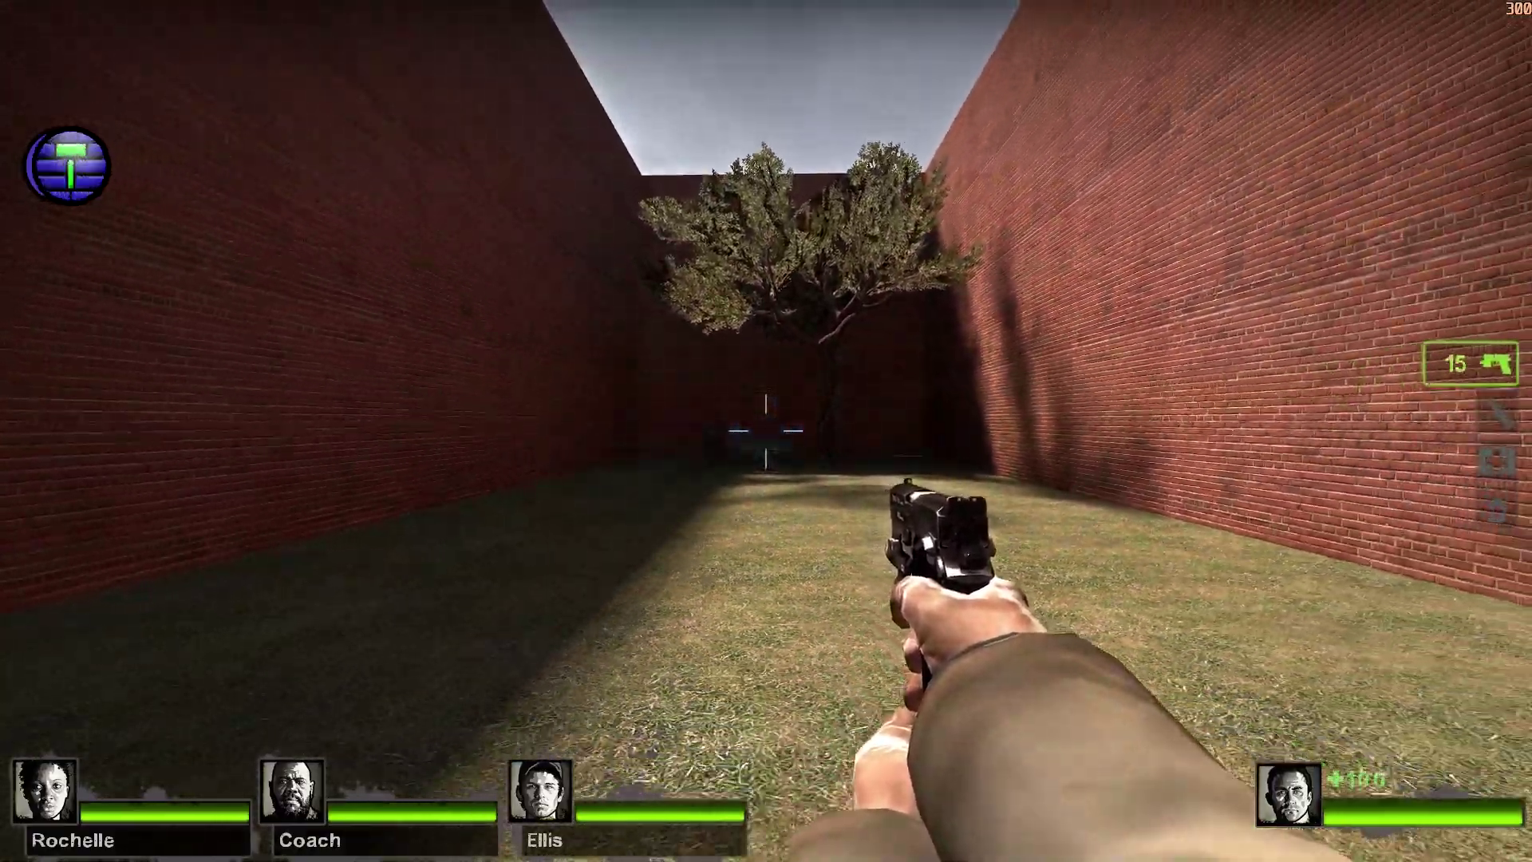
pyautogui.press('s')
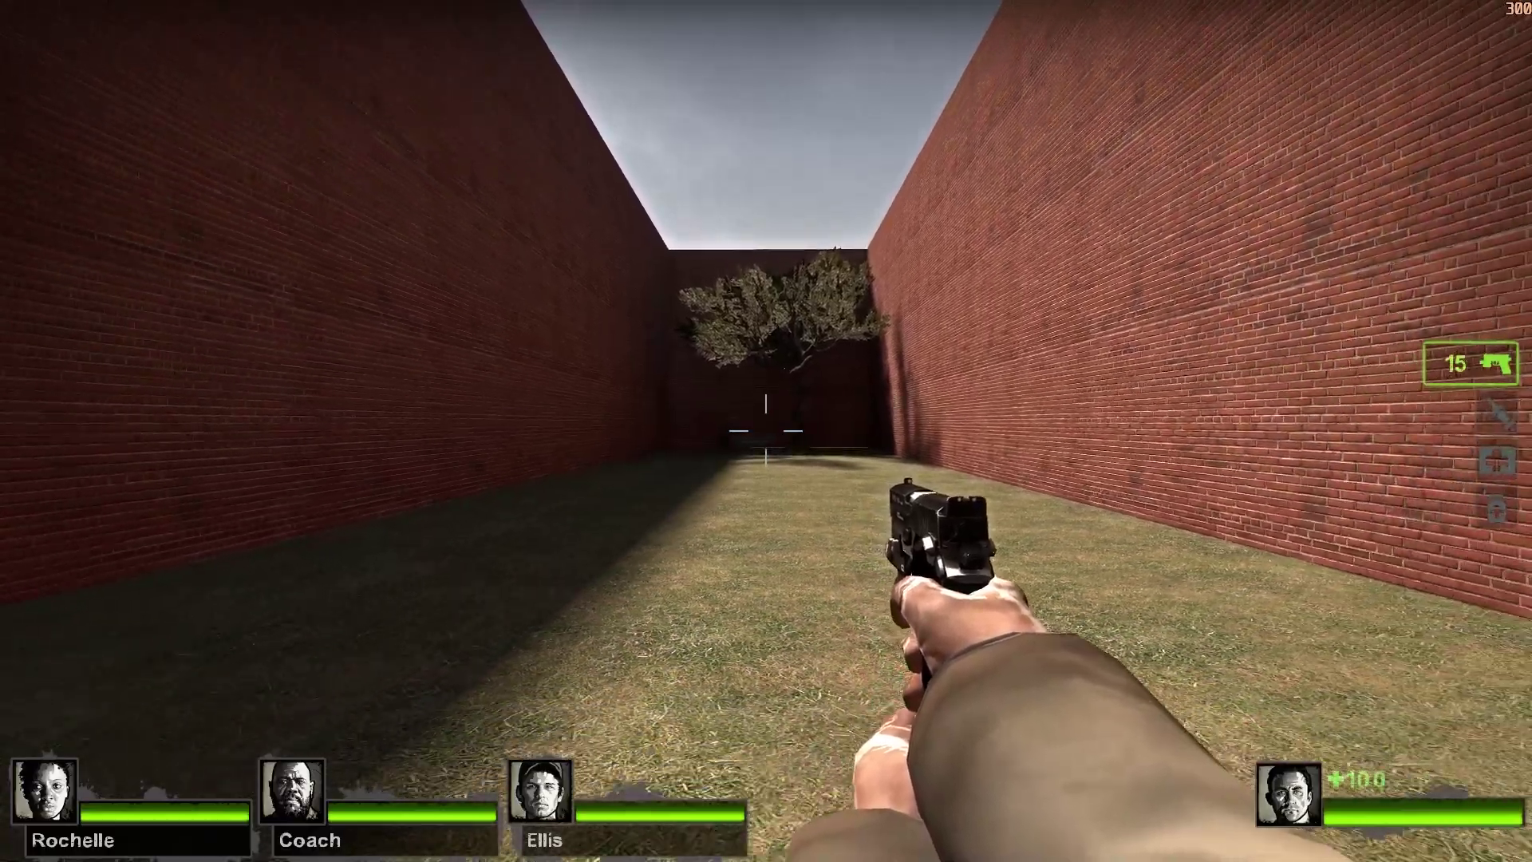
pyautogui.press('s')
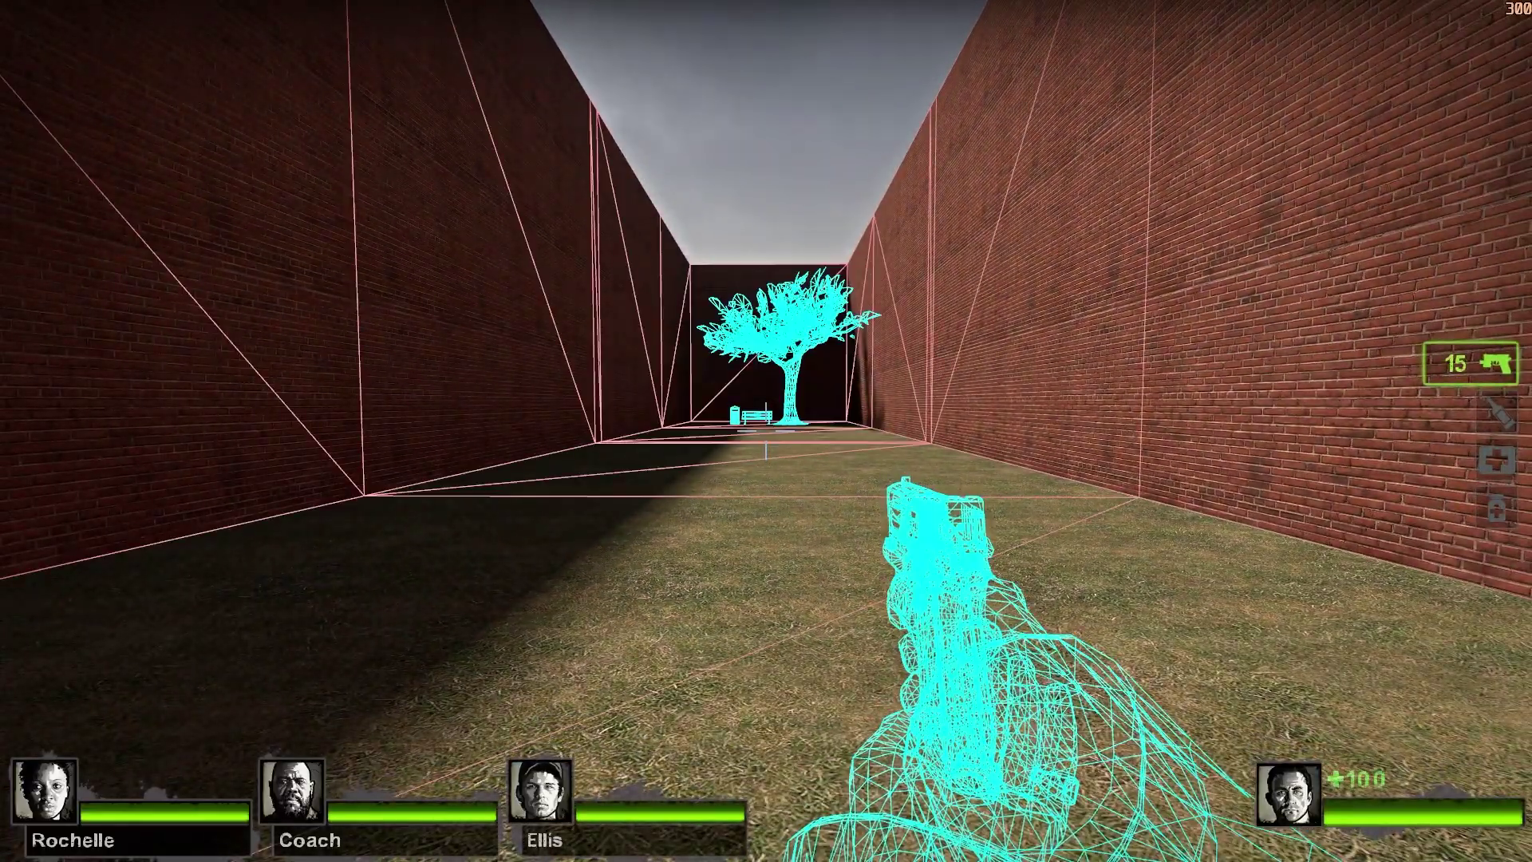
pyautogui.press('w')
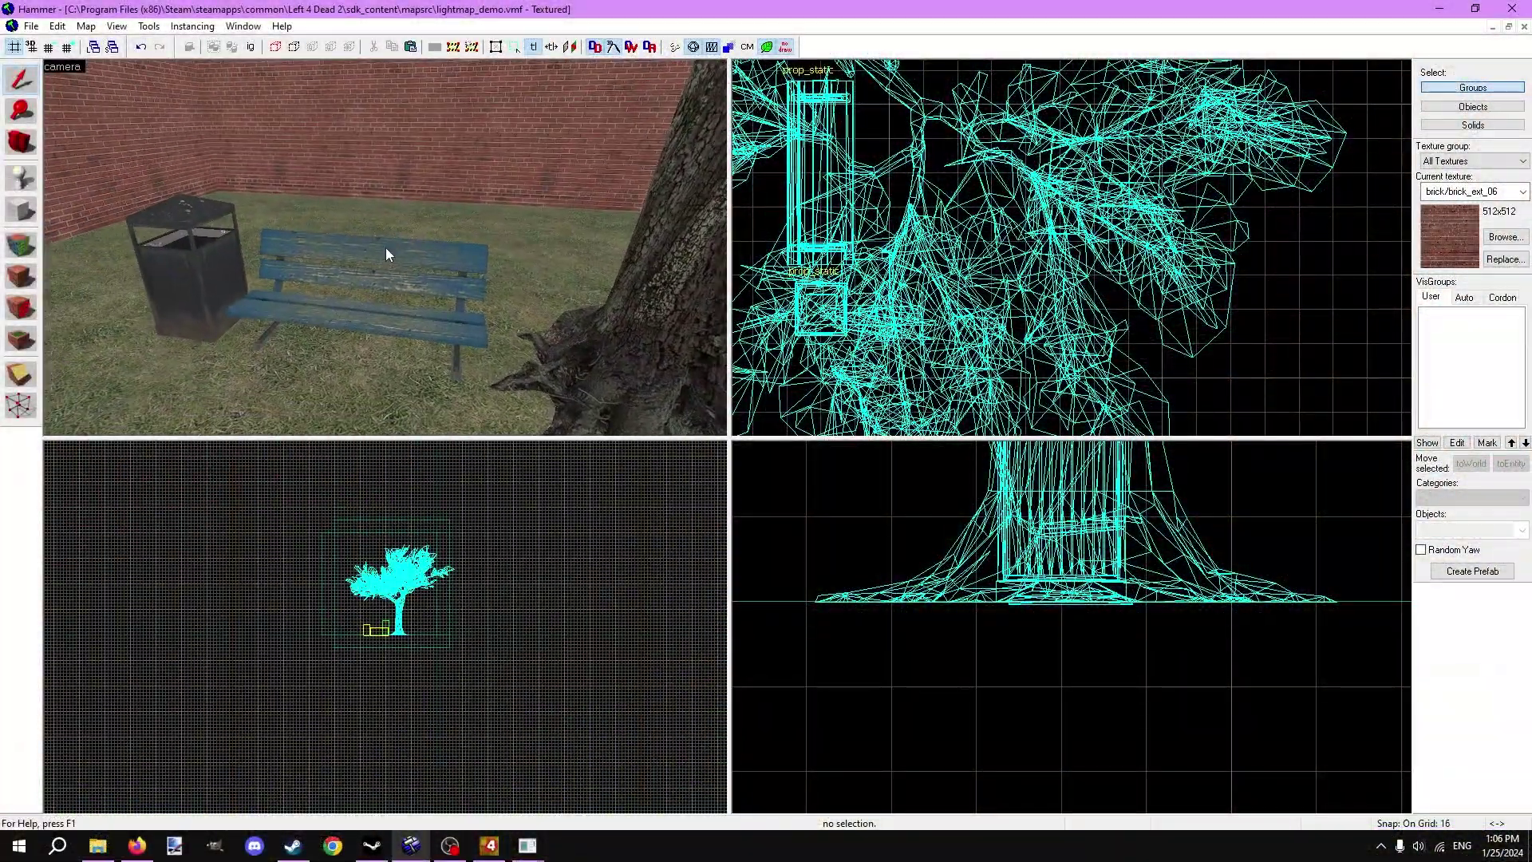
# Give the bench prop a start fade distance of 1000 and apply its fade settings
pyautogui.doubleClick(389, 252)
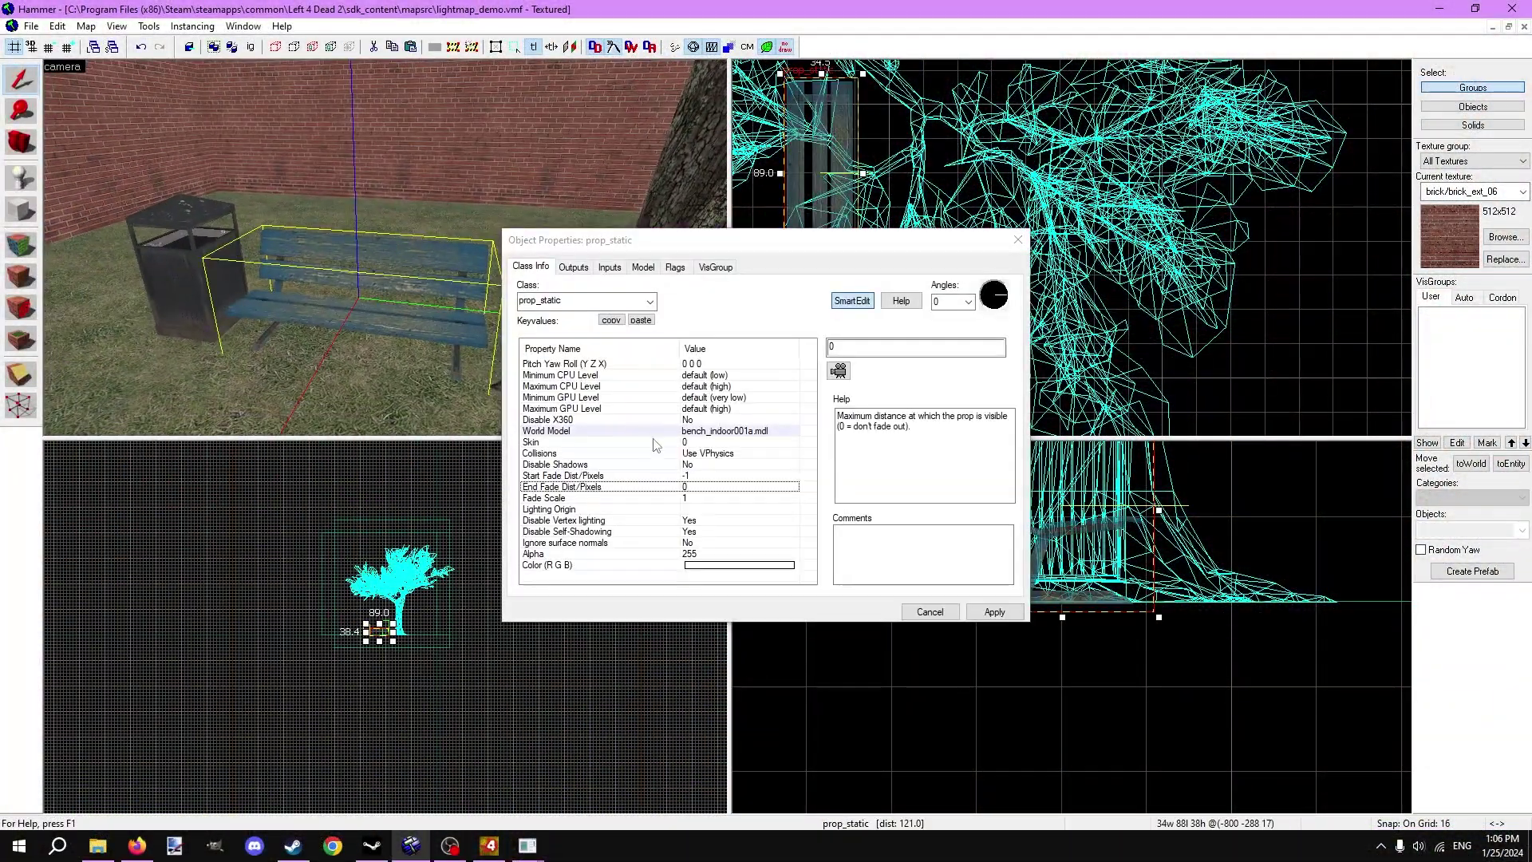
pyautogui.click(685, 476)
pyautogui.write('1000')
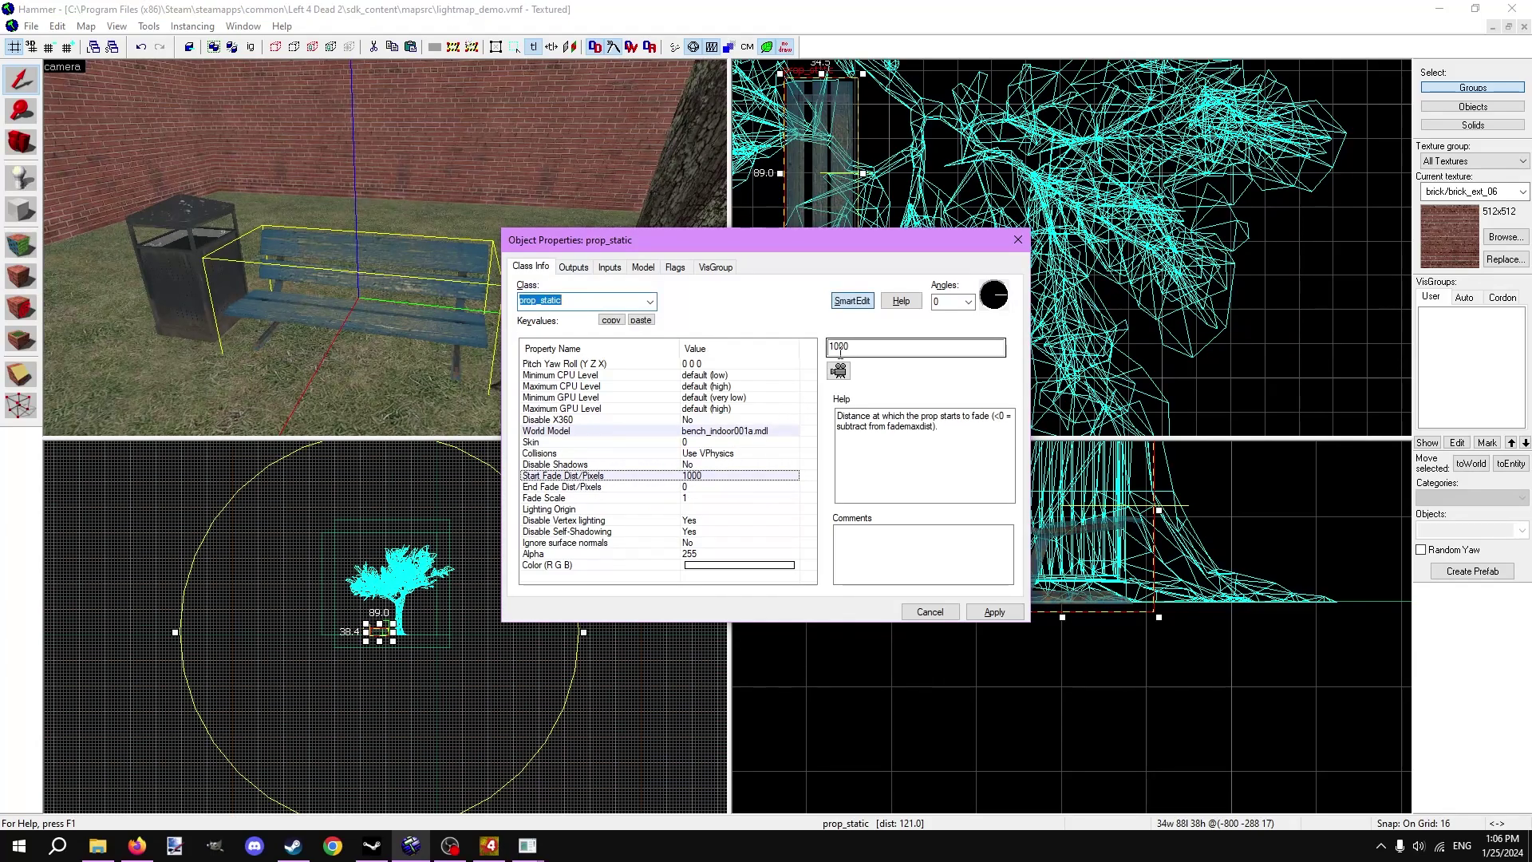
pyautogui.press('z')
pyautogui.press('s')
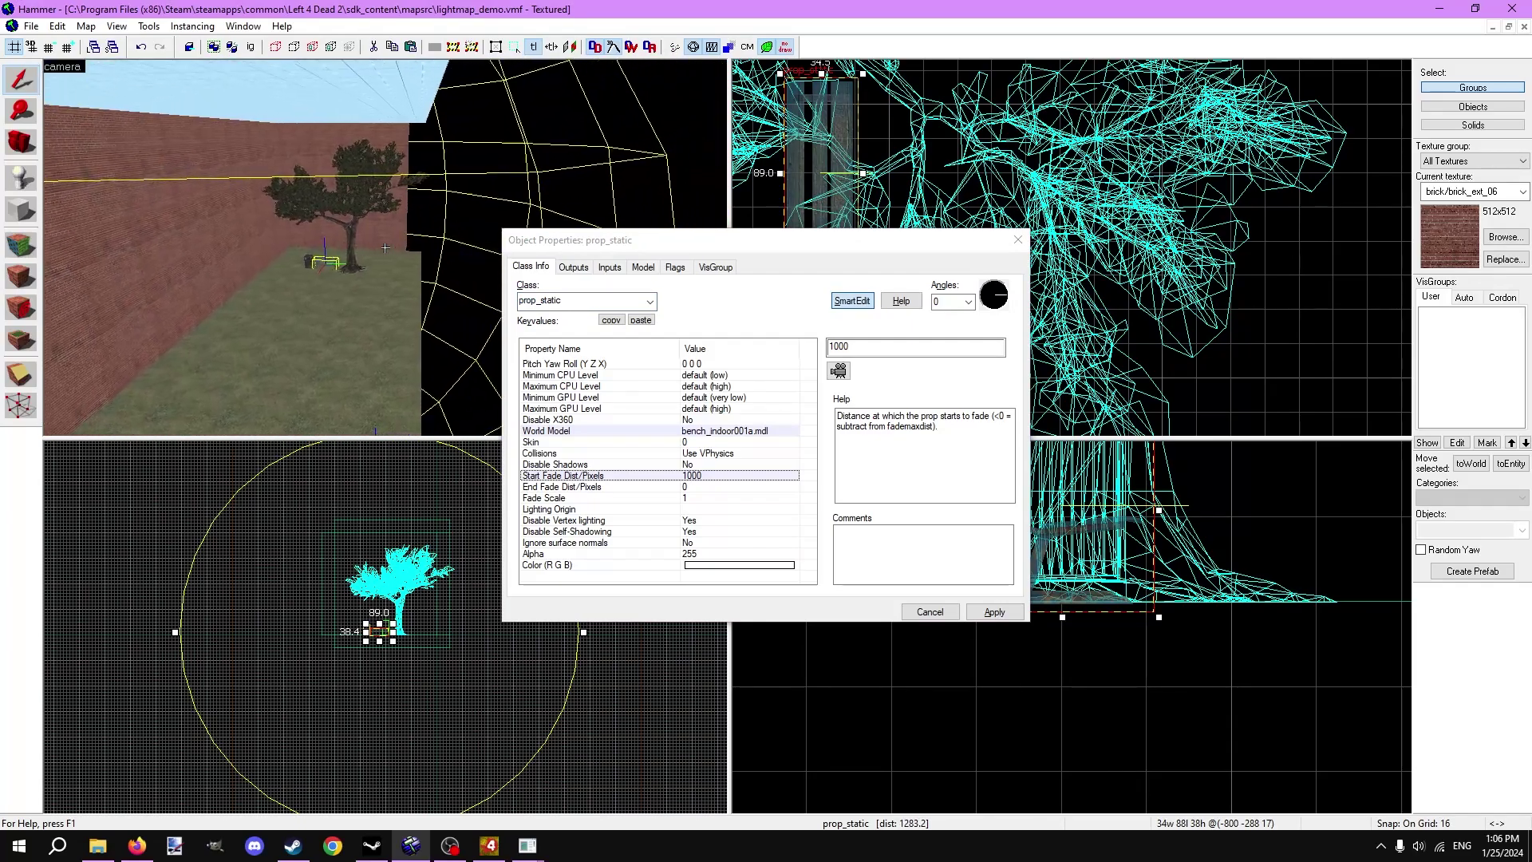
pyautogui.press('w')
pyautogui.press('w')
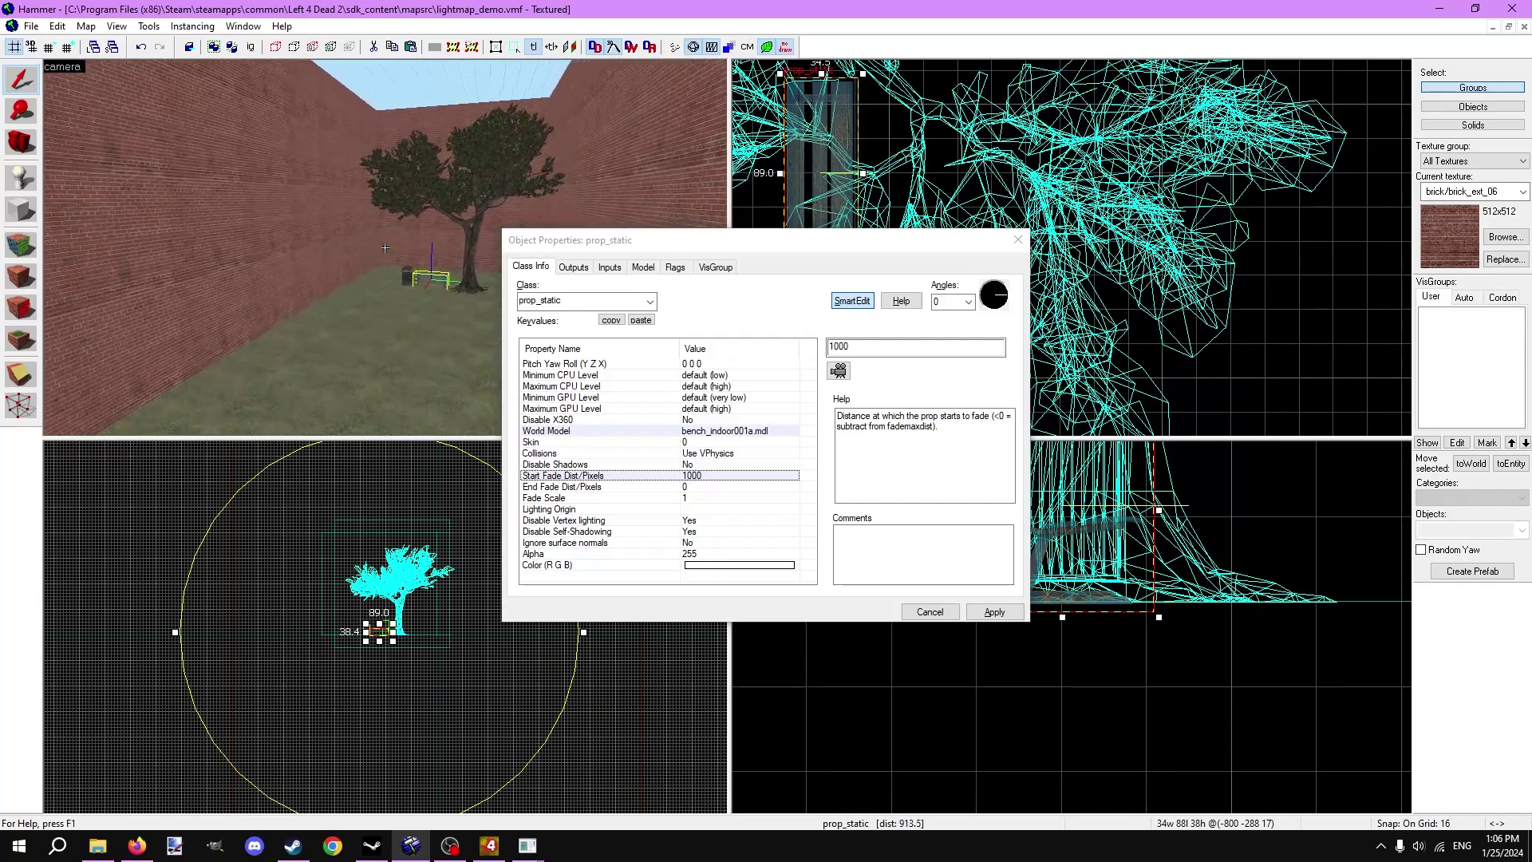
pyautogui.click(697, 486)
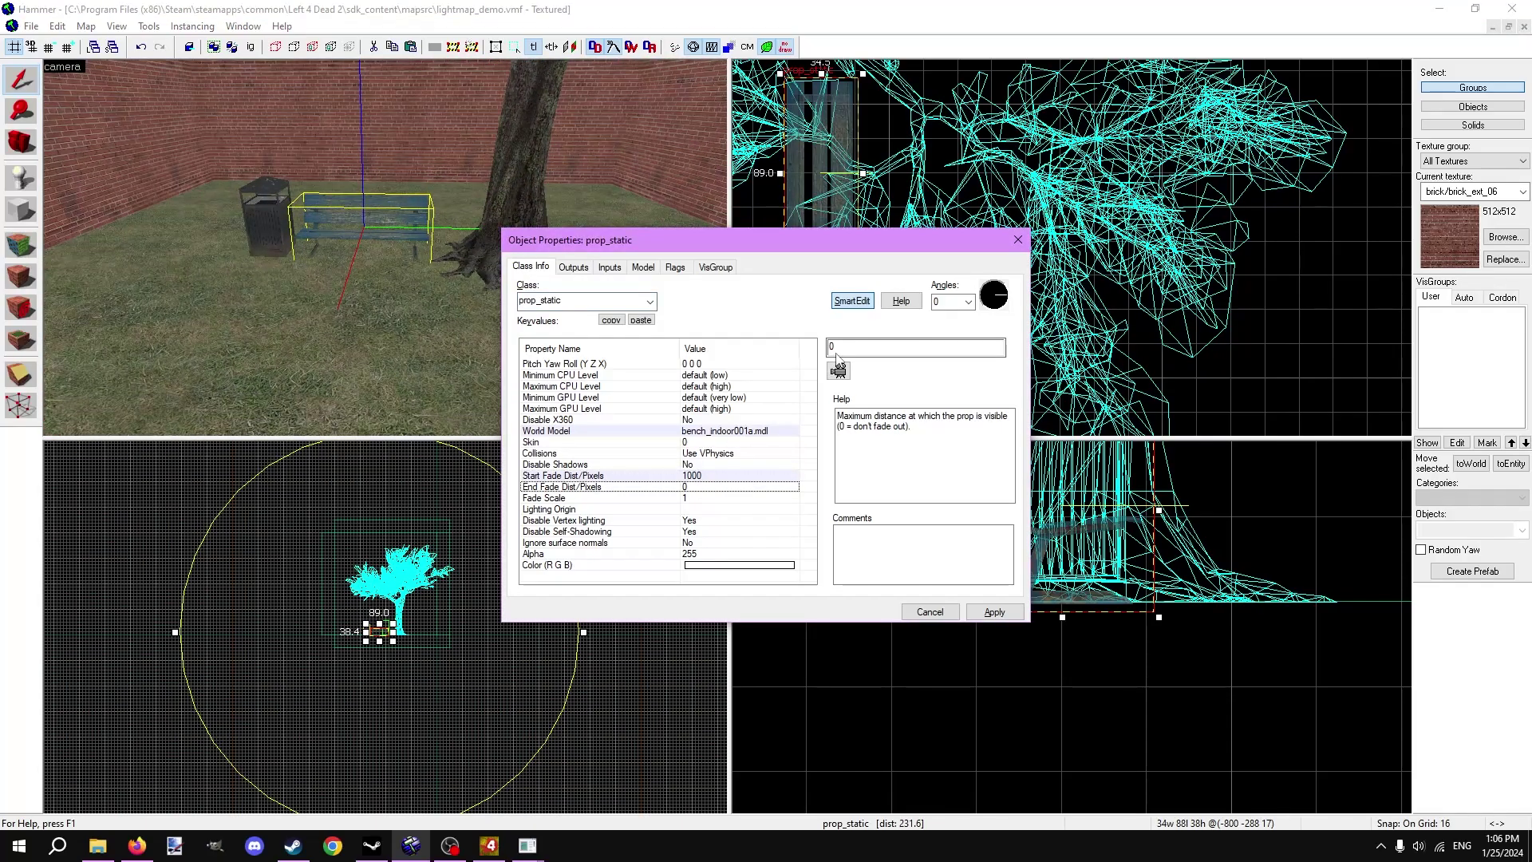
pyautogui.write('120')
pyautogui.press('Return')
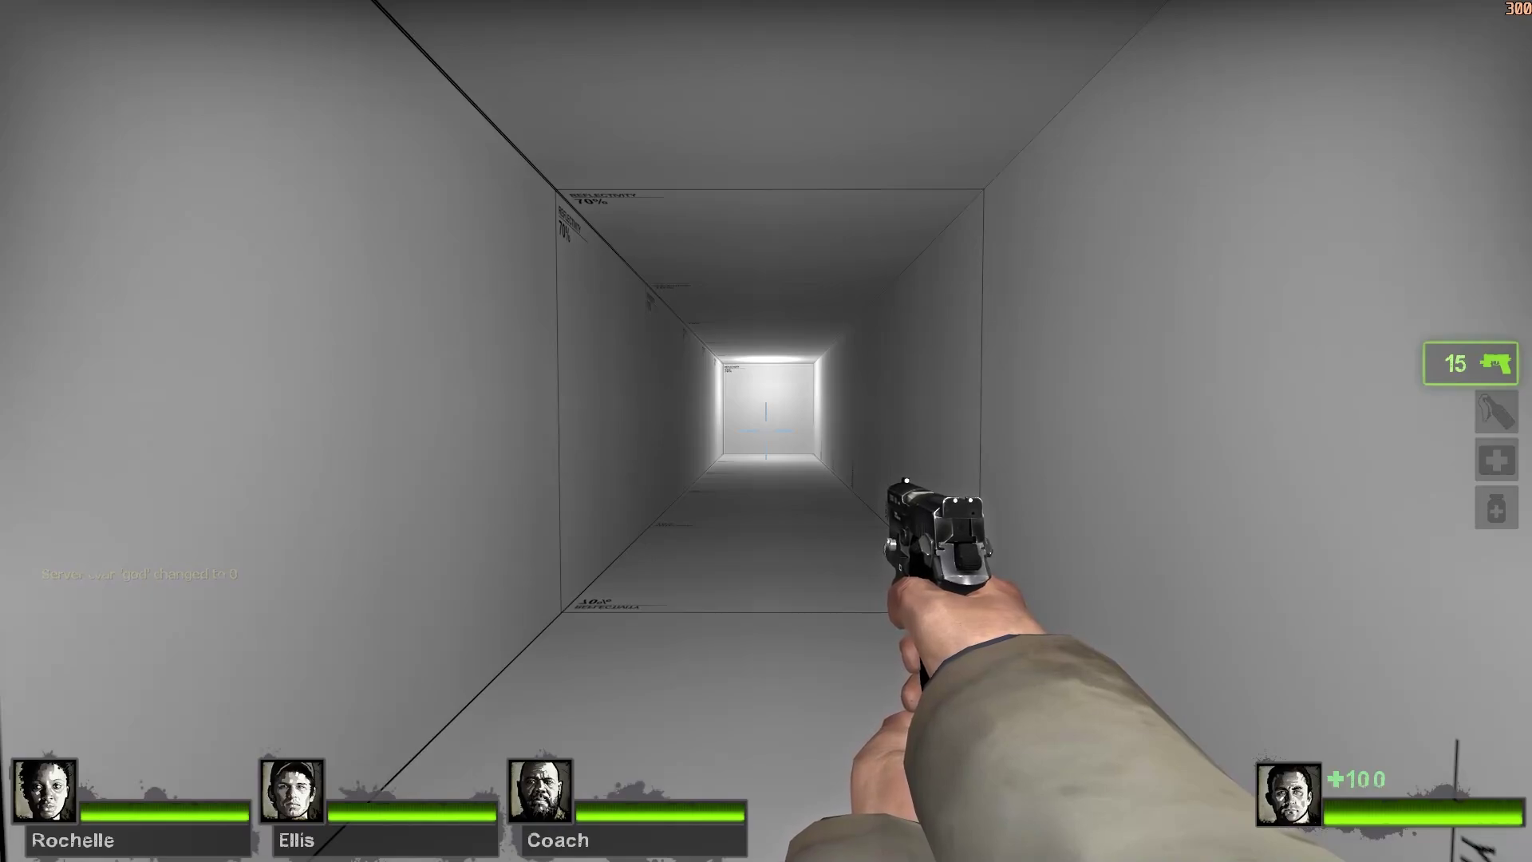
# Run 'map dumpsterdemo' from the developer console
pyautogui.press('`')
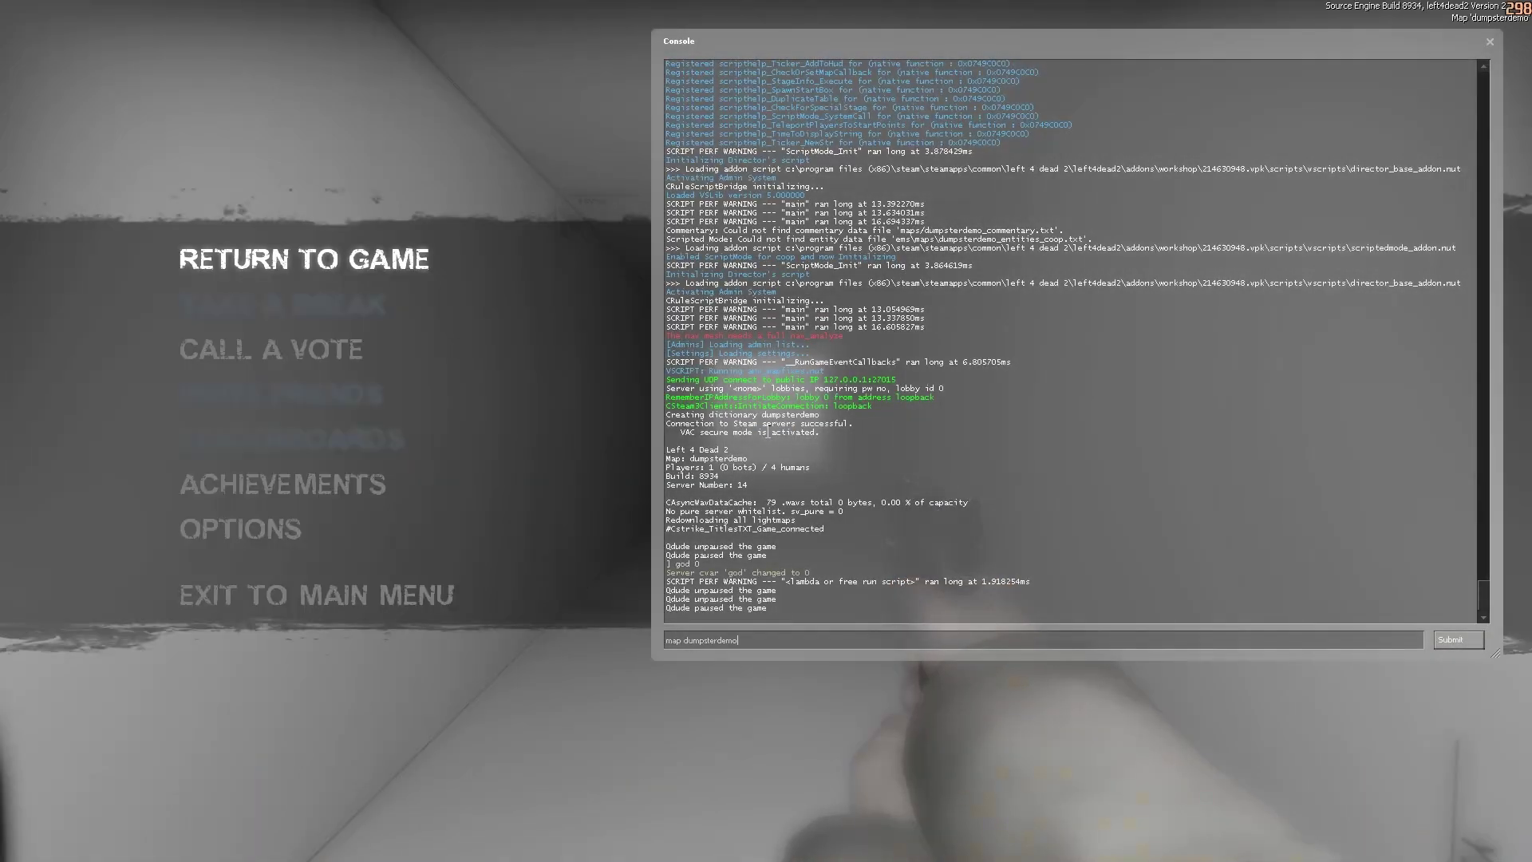
pyautogui.press('Return')
pyautogui.press('Escape')
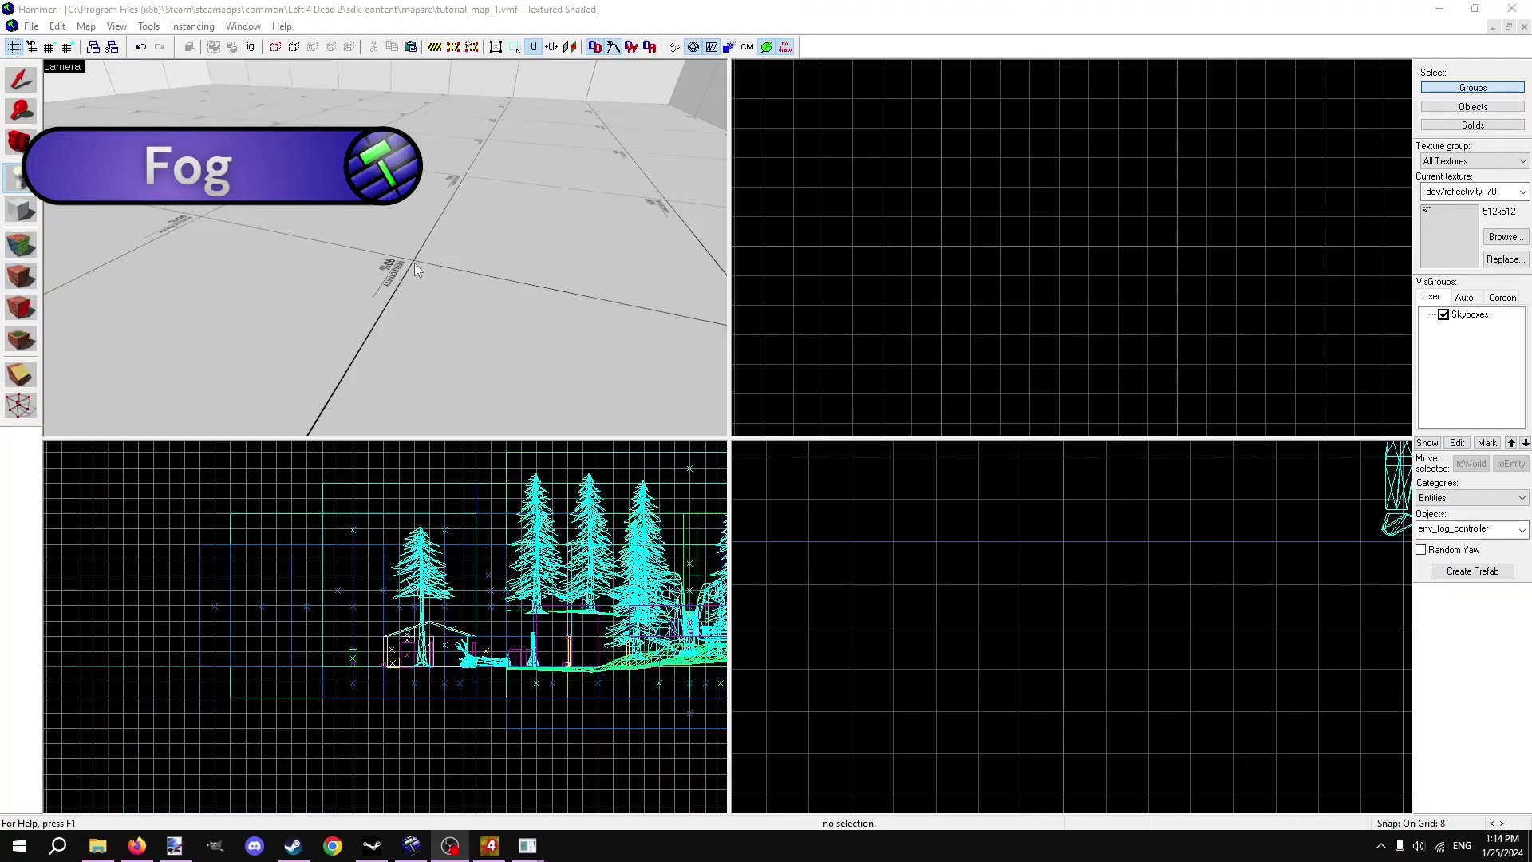
# Place an env_fog_controller in the room and set its Fog Enable to Yes
pyautogui.click(415, 261)
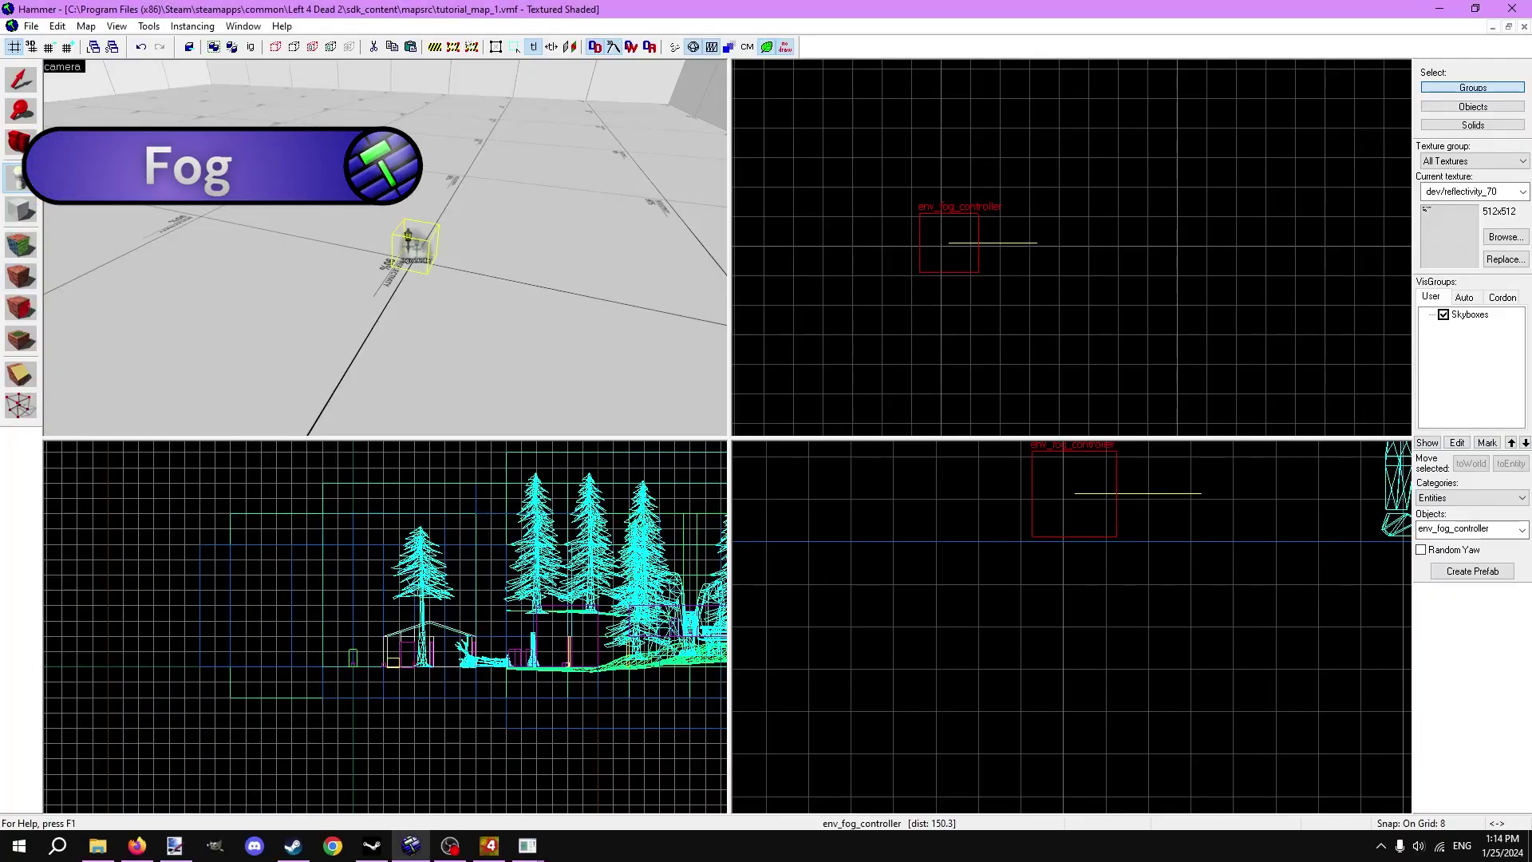
pyautogui.click(31, 78)
pyautogui.scroll(2, 1075, 512)
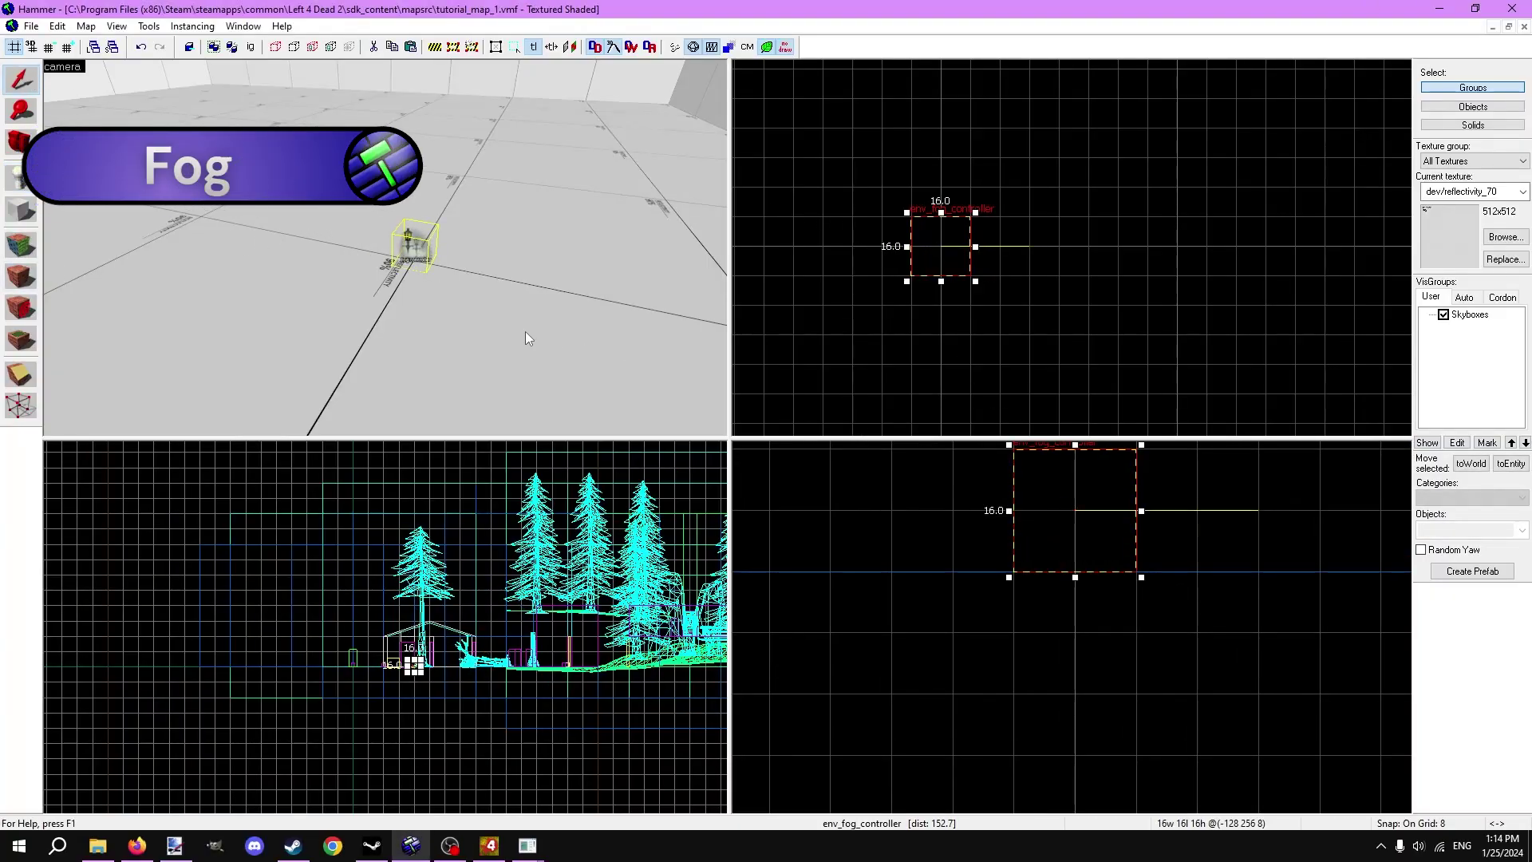
pyautogui.scroll(3, 525, 338)
pyautogui.hotkey('alt', 'Return')
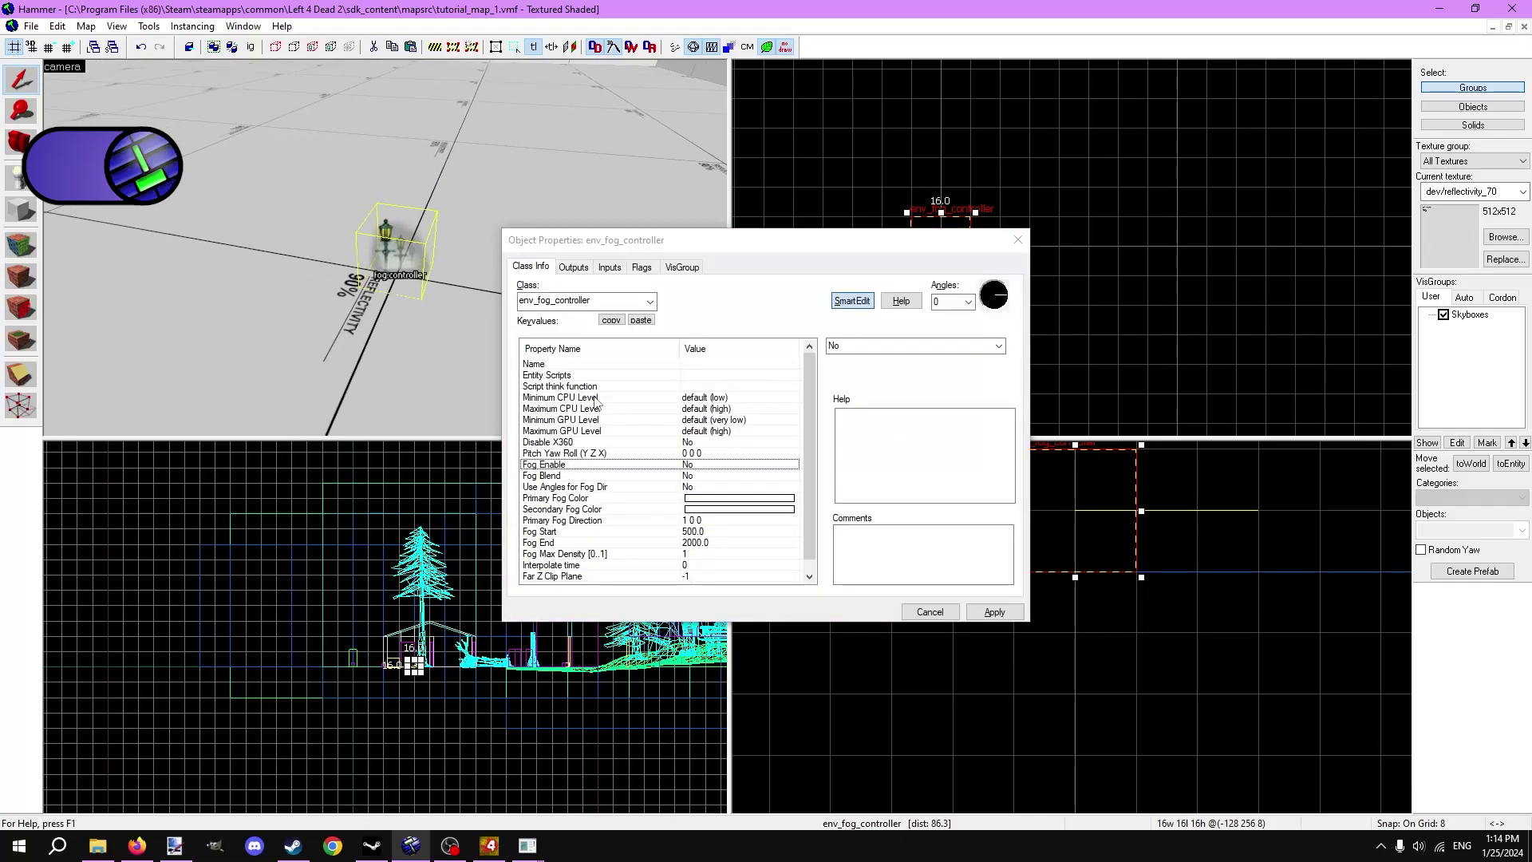
pyautogui.click(689, 469)
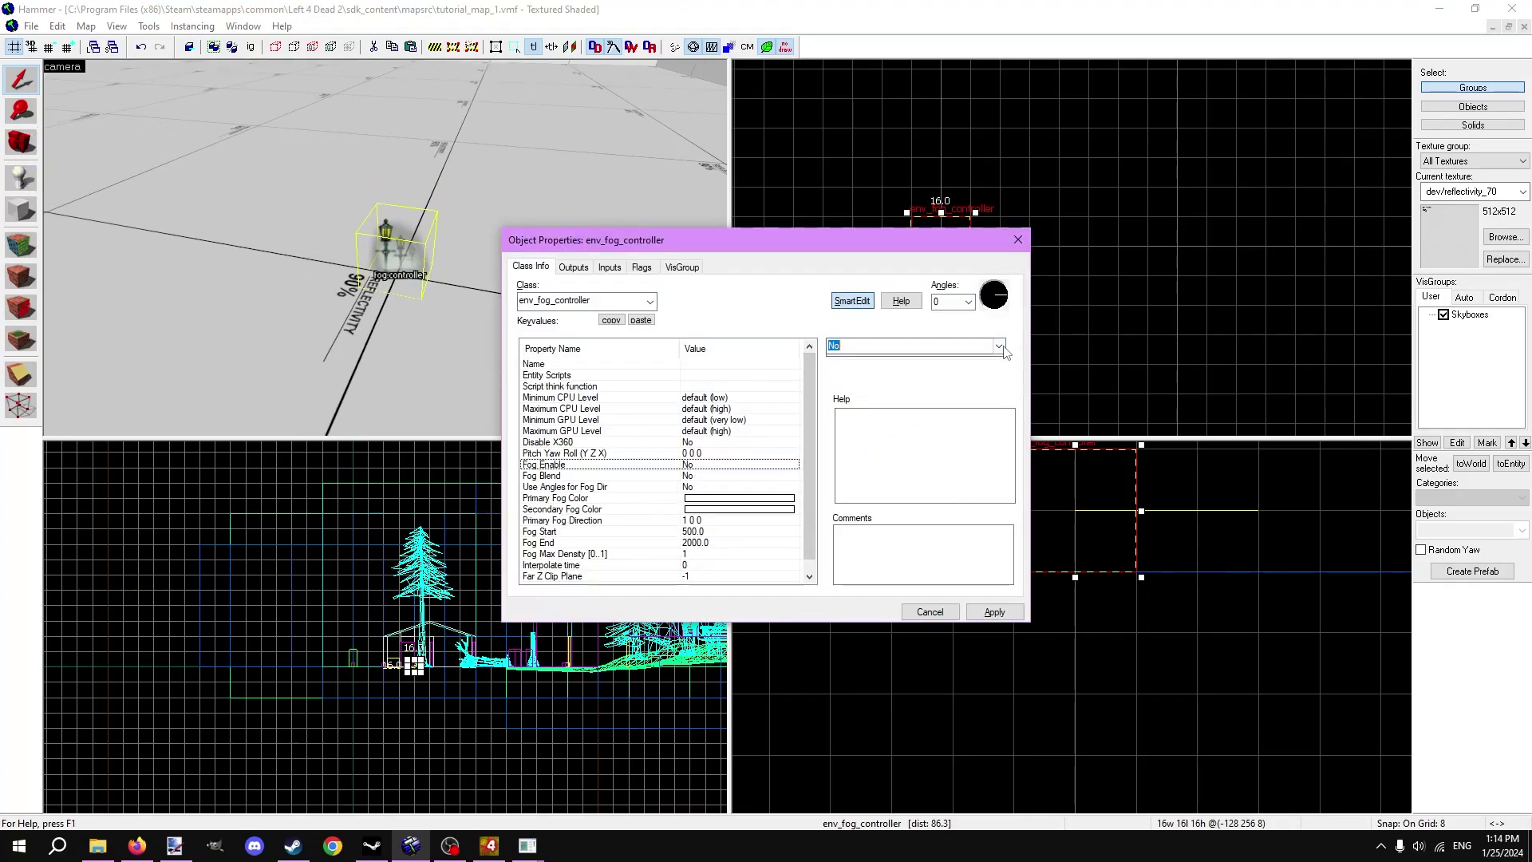
pyautogui.click(945, 368)
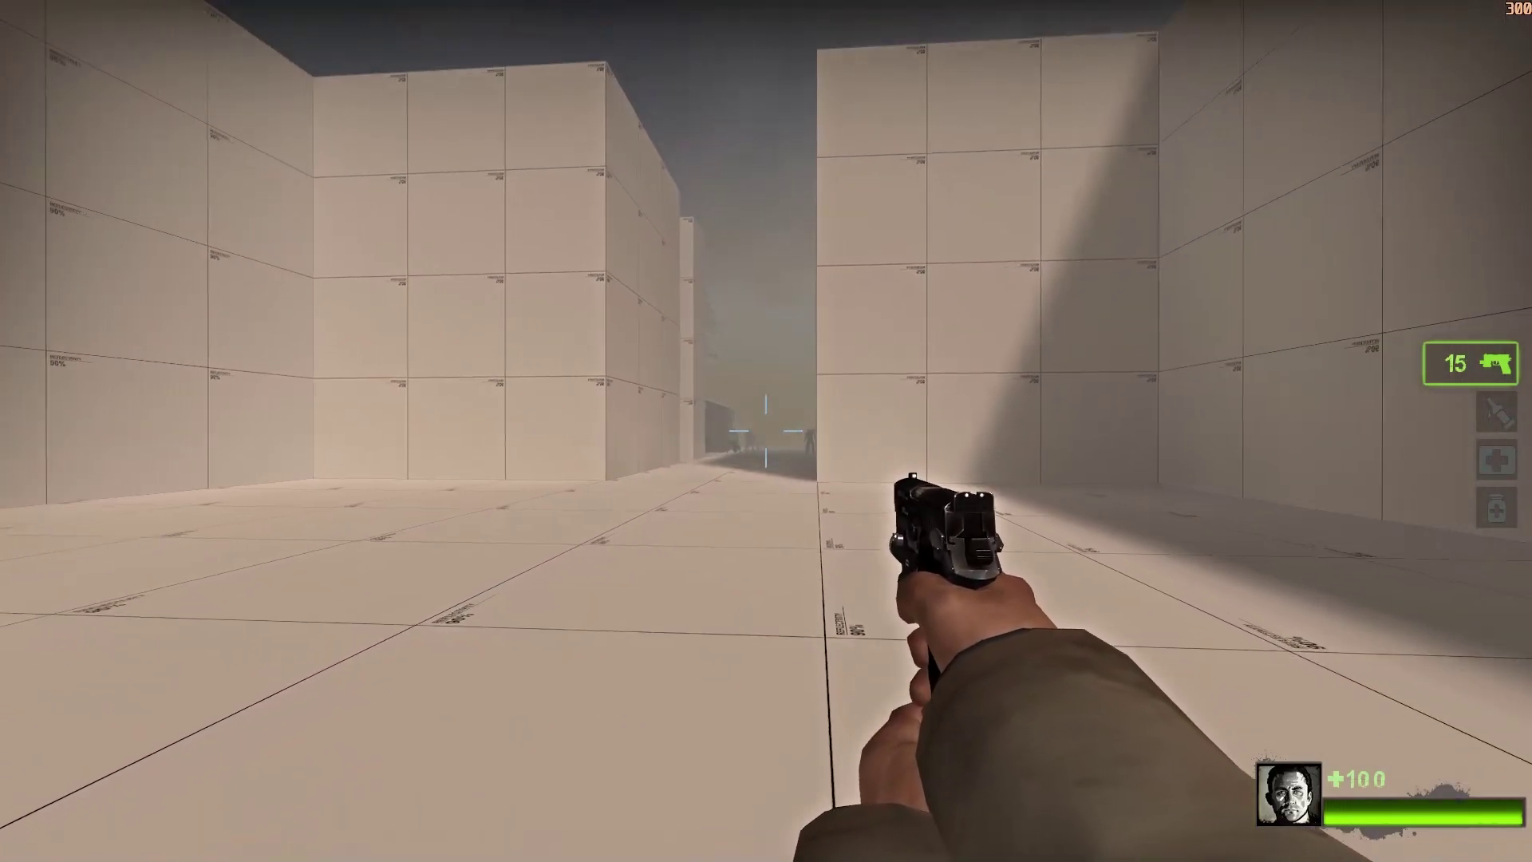
# Walk the fogged corridors, then explore the furnished building's rooms in wireframe
pyautogui.press('w')
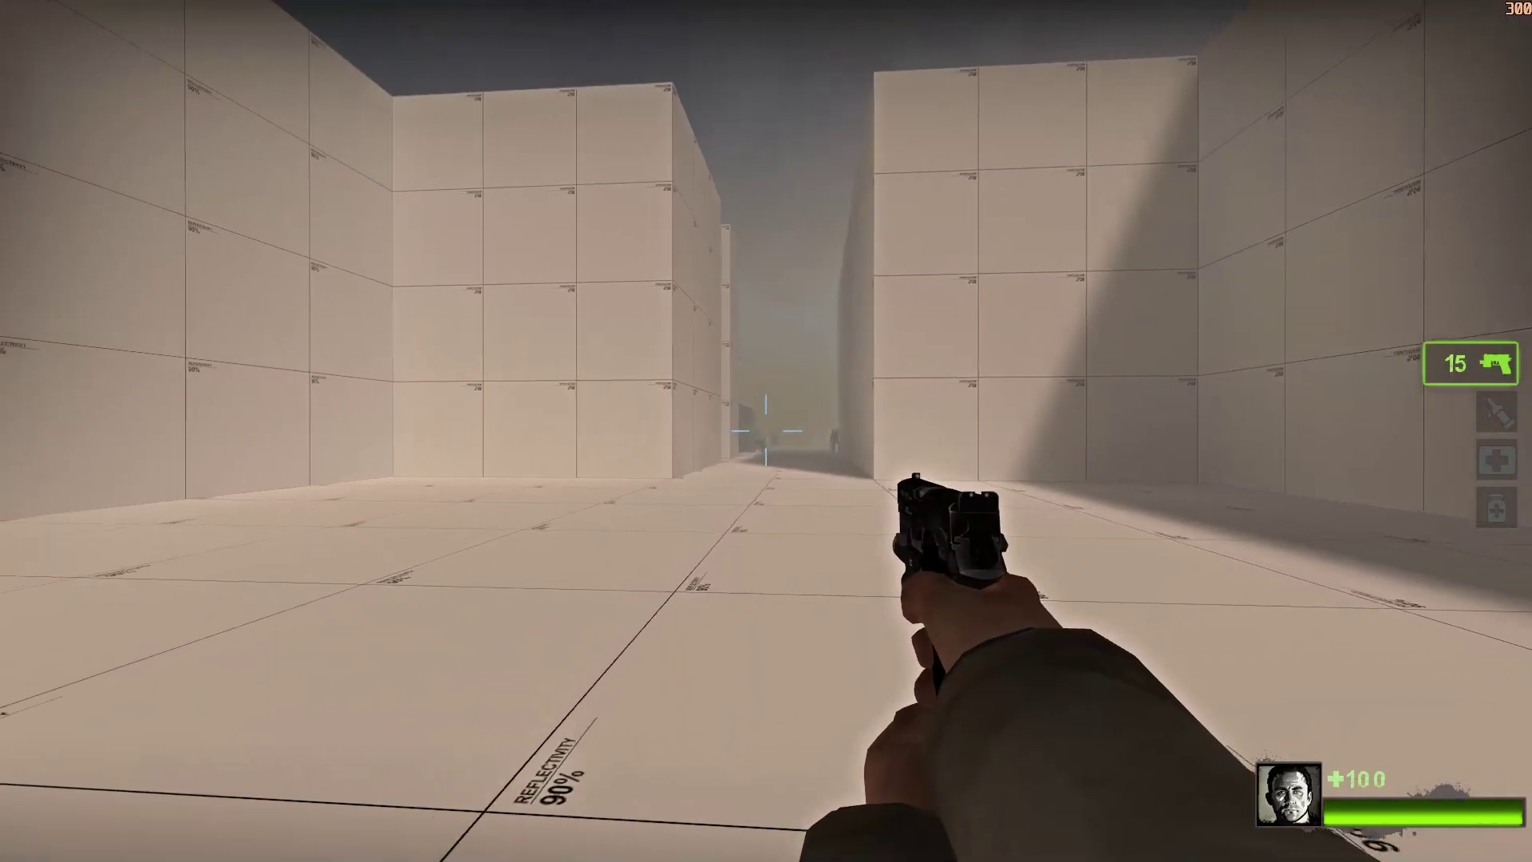
pyautogui.press('s')
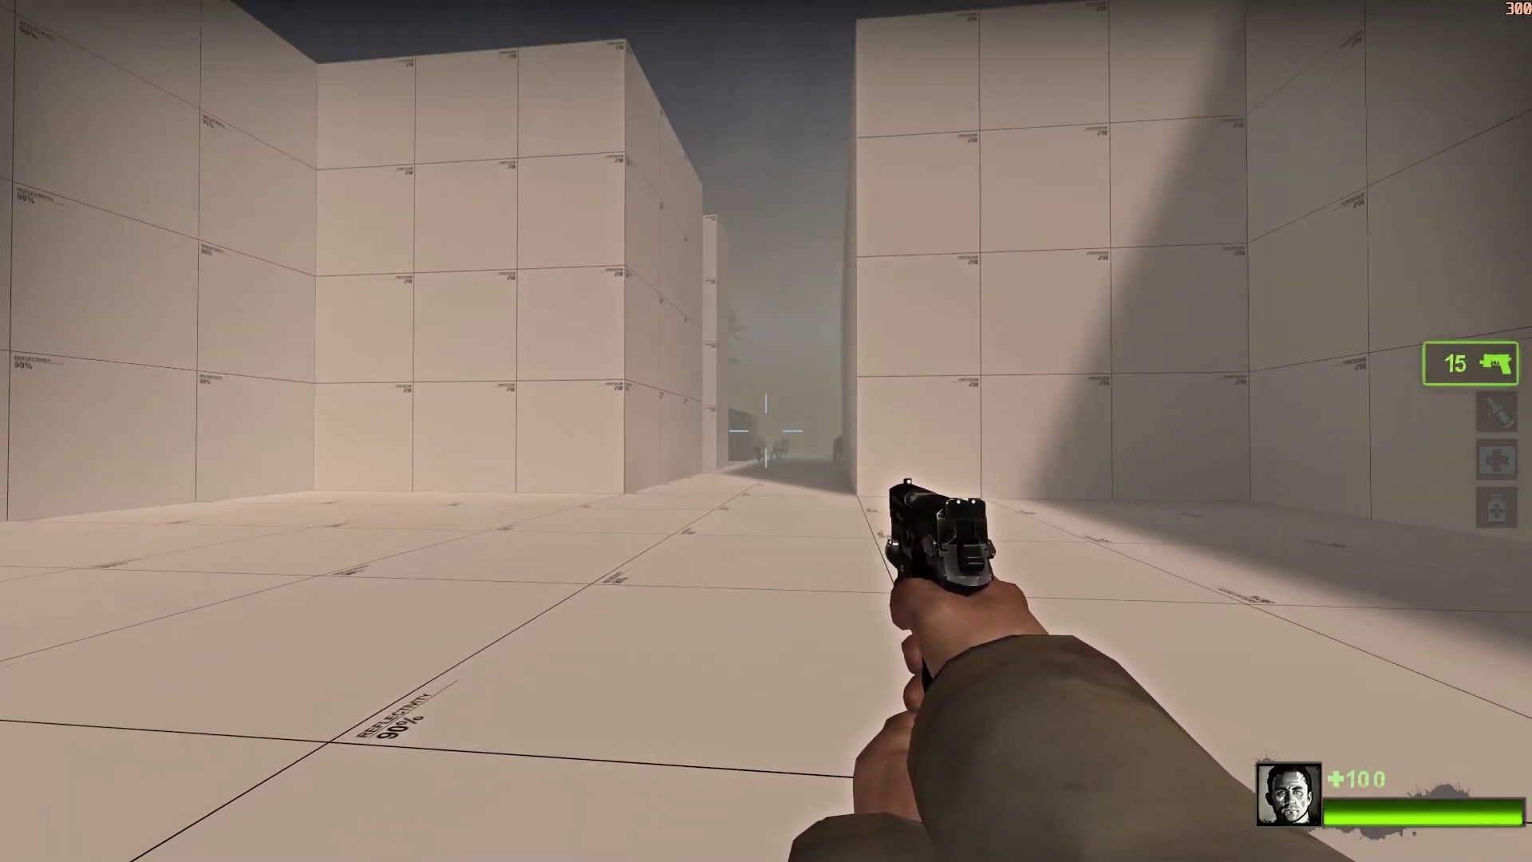
pyautogui.press('w')
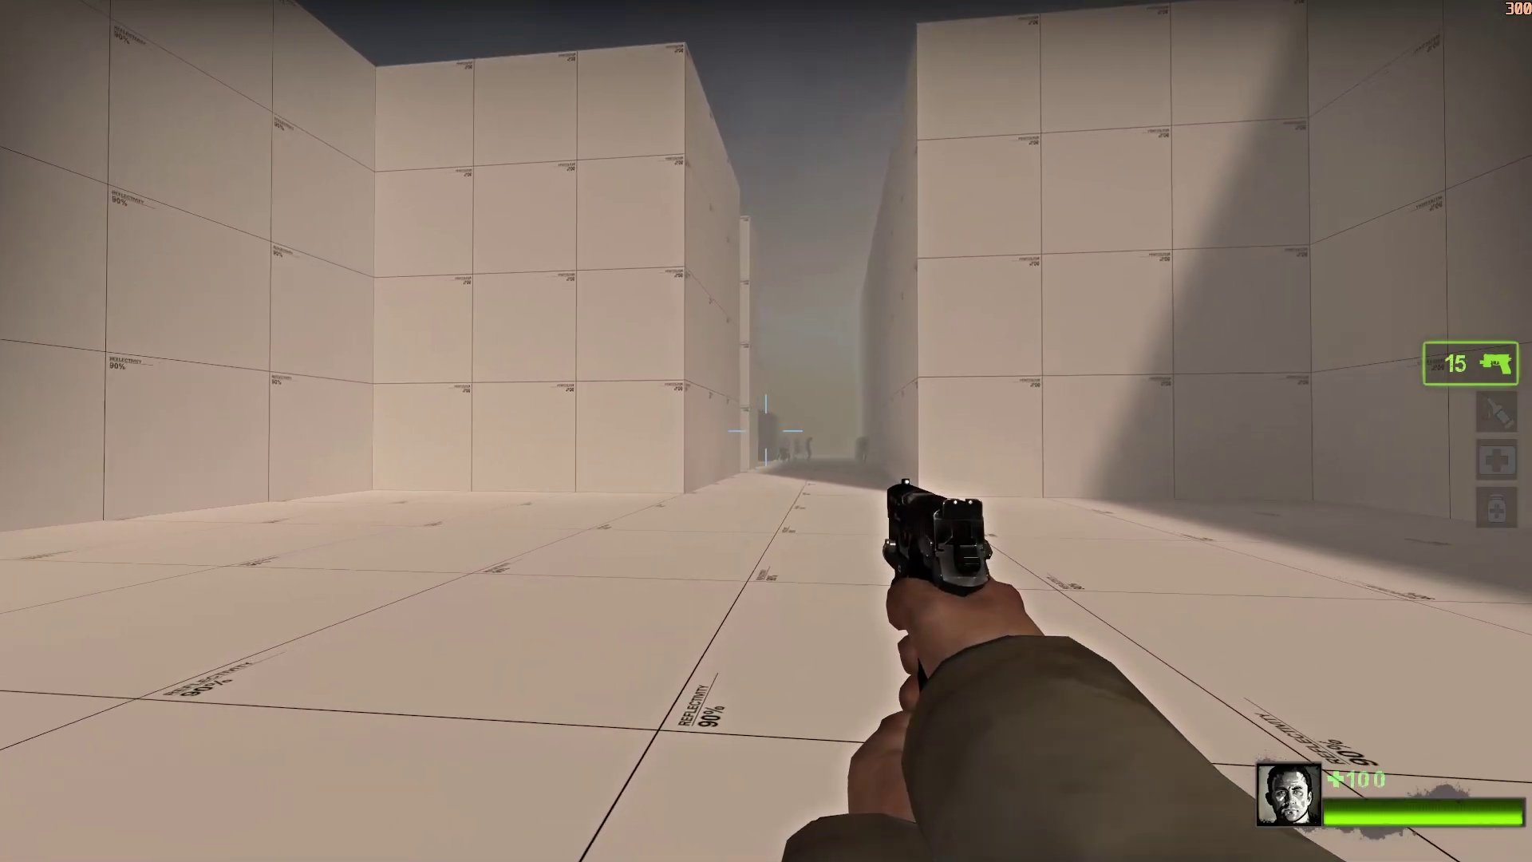
pyautogui.press('w')
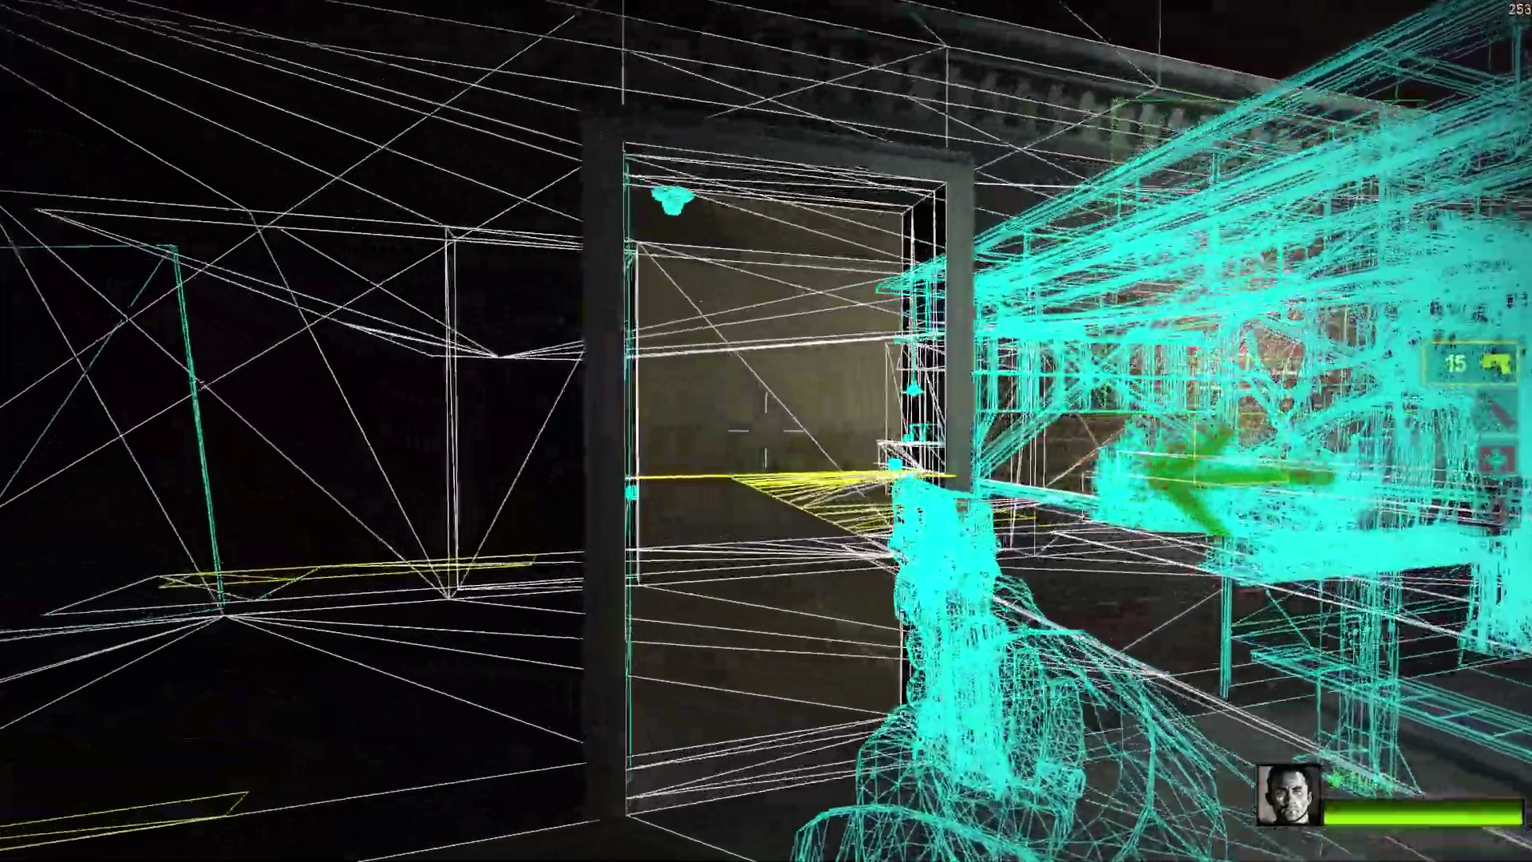
pyautogui.press('w')
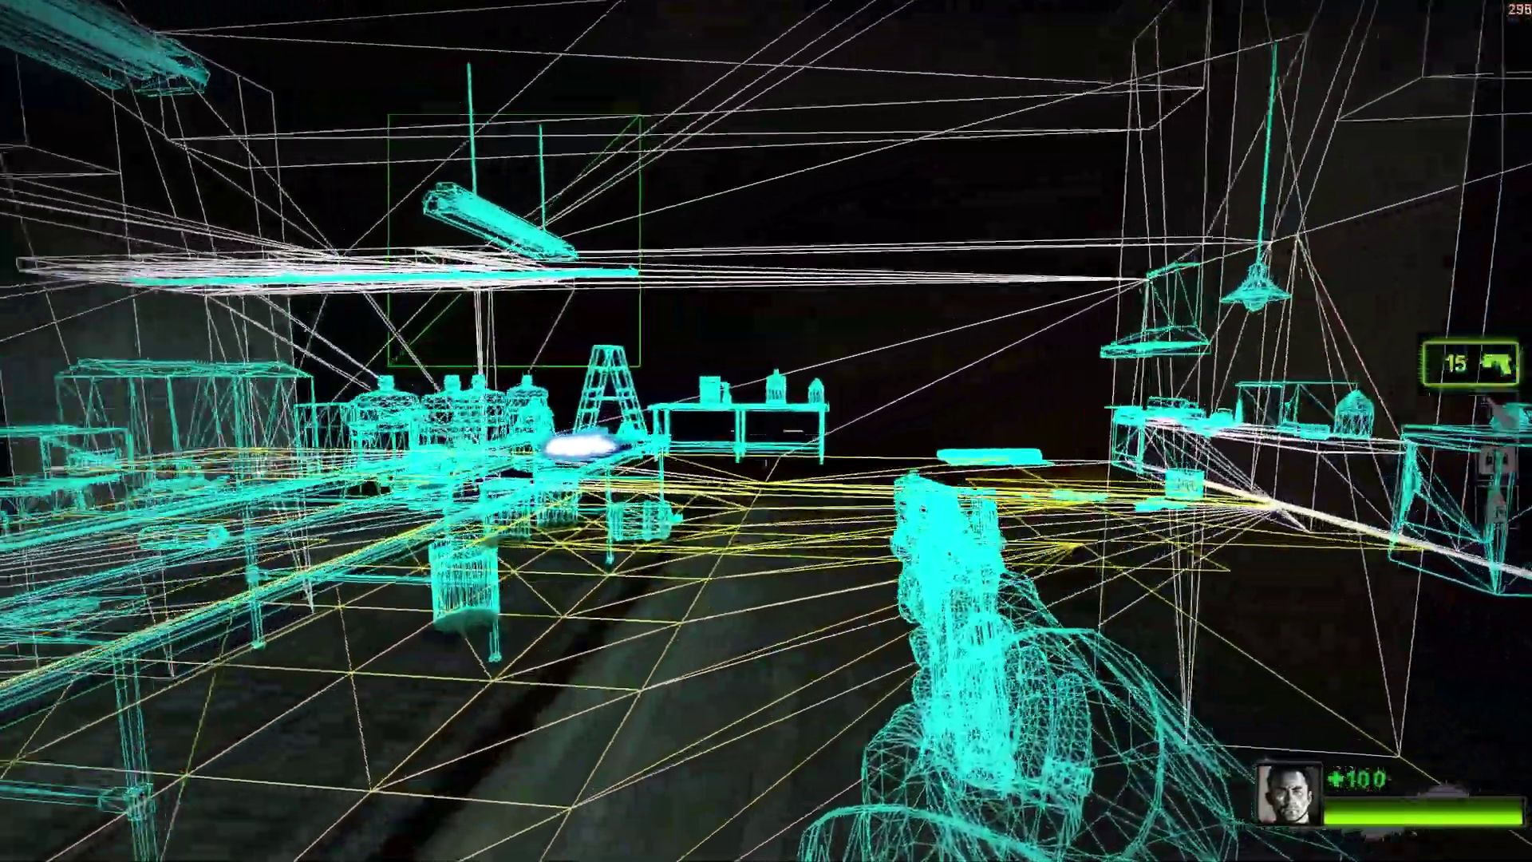
pyautogui.press('w')
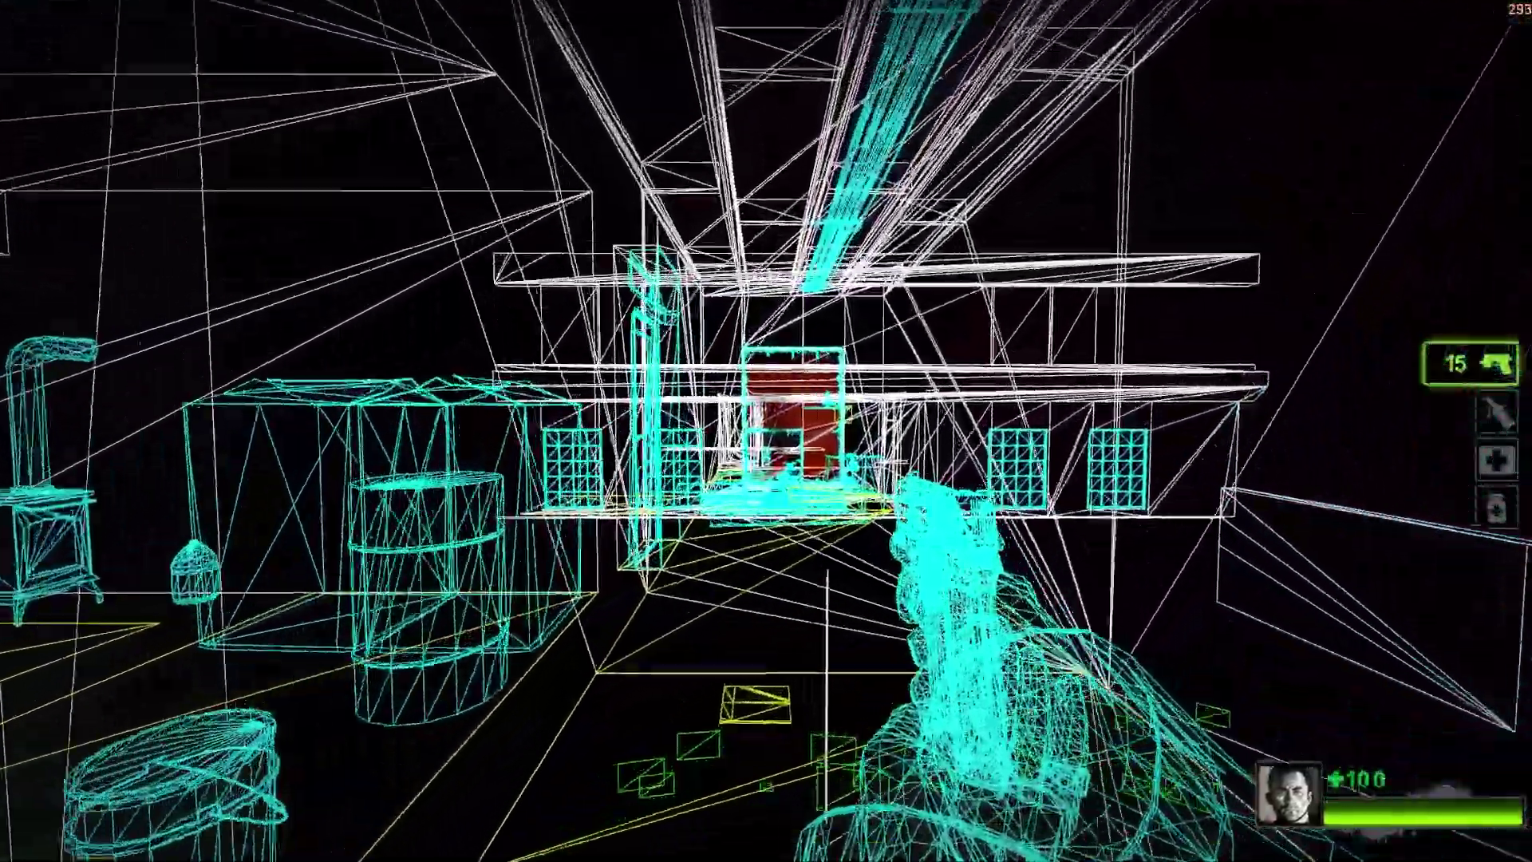
pyautogui.press('w')
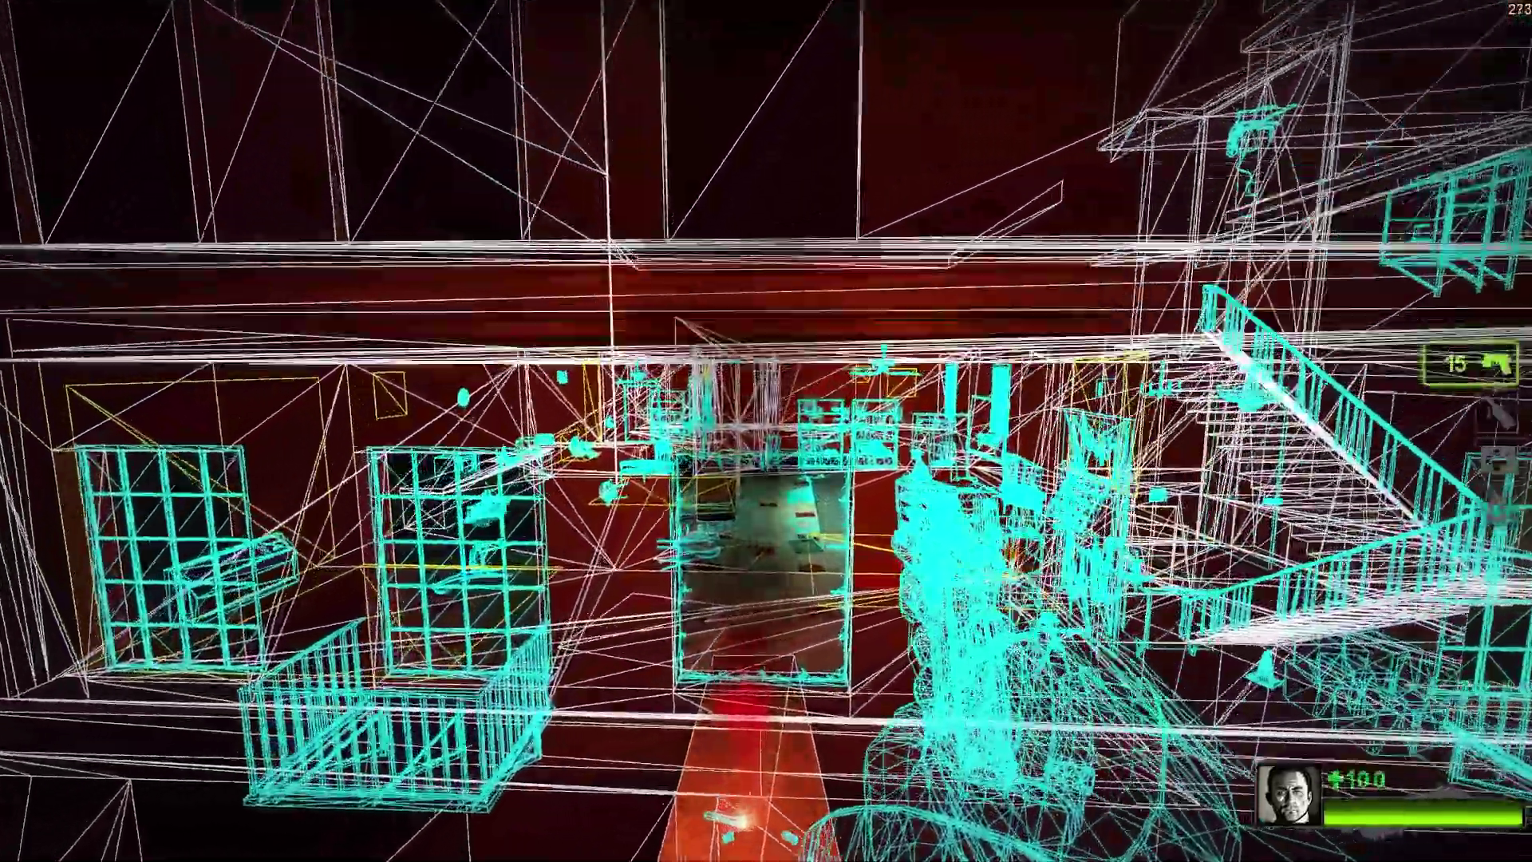
pyautogui.press('w')
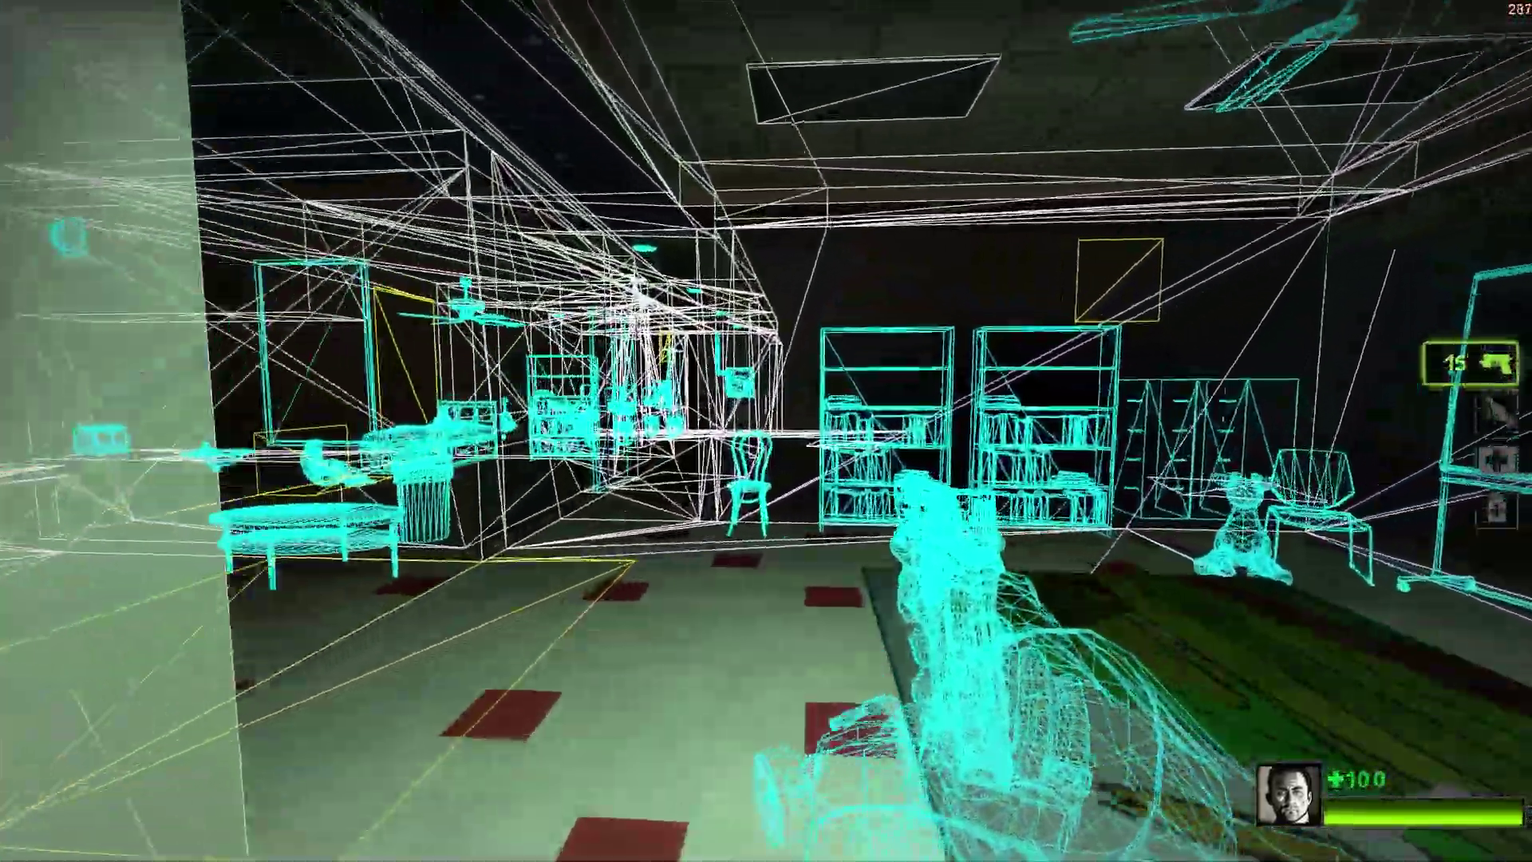